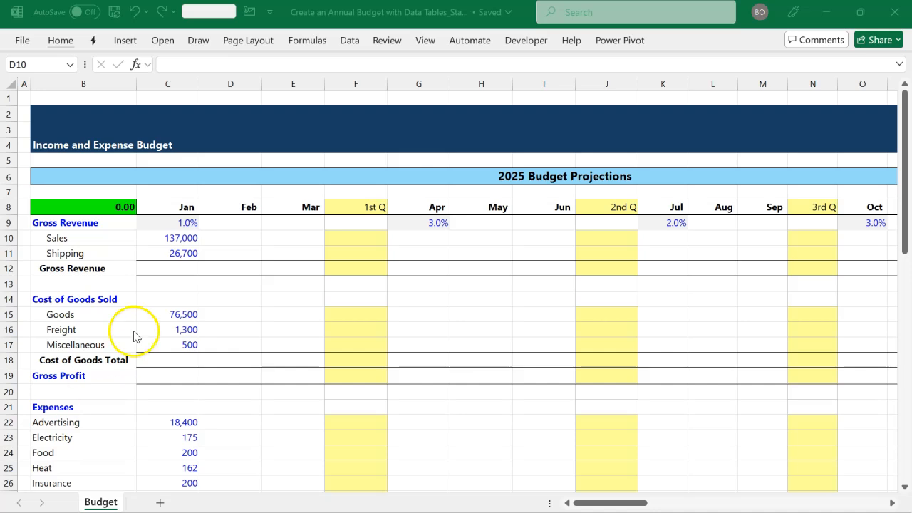
# Step: Examine the January starting figures and the quarterly growth rates for Jan, Apr, Jul and Oct in row 9
pyautogui.click(176, 262)
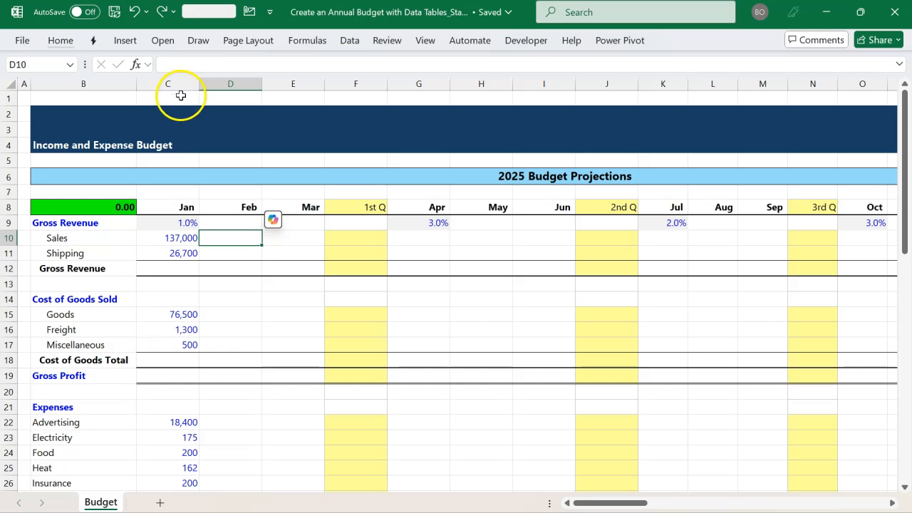
pyautogui.click(178, 83)
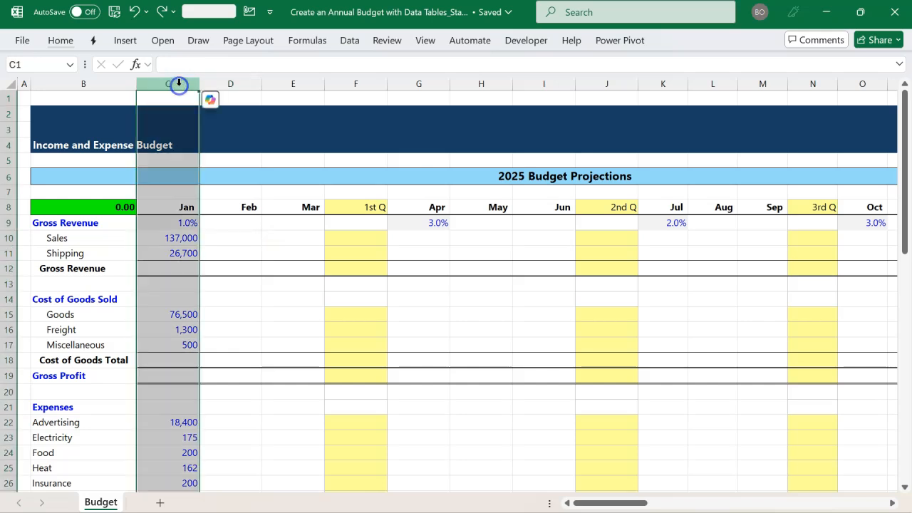
pyautogui.click(184, 223)
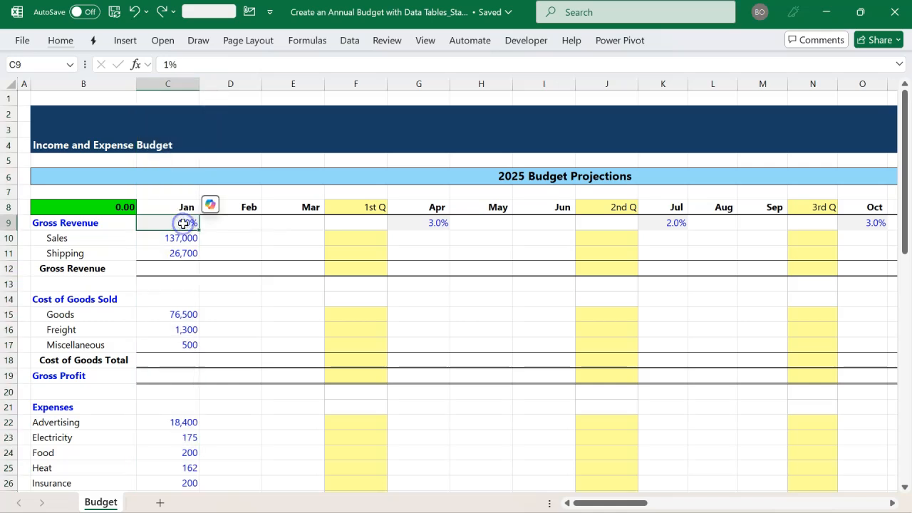
pyautogui.click(427, 224)
pyautogui.keyDown('ctrl'); pyautogui.click(662, 224); pyautogui.keyUp('ctrl')
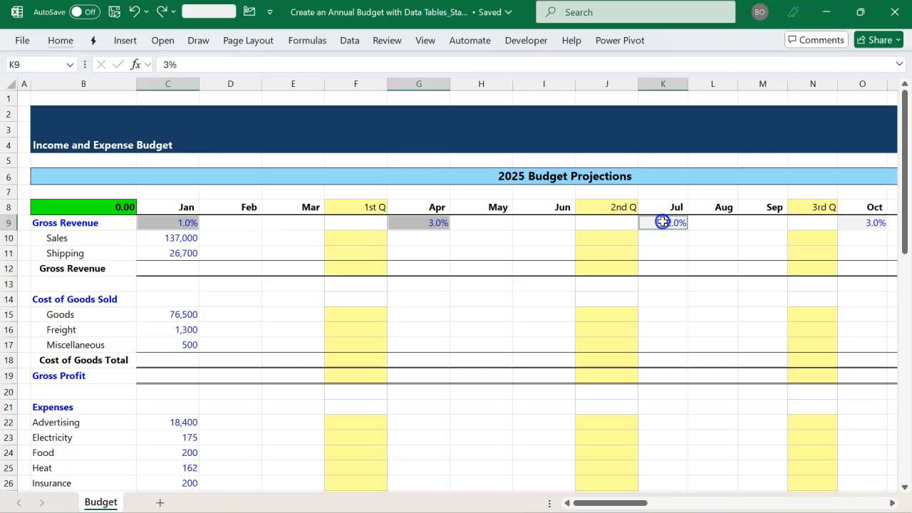
pyautogui.click(874, 225)
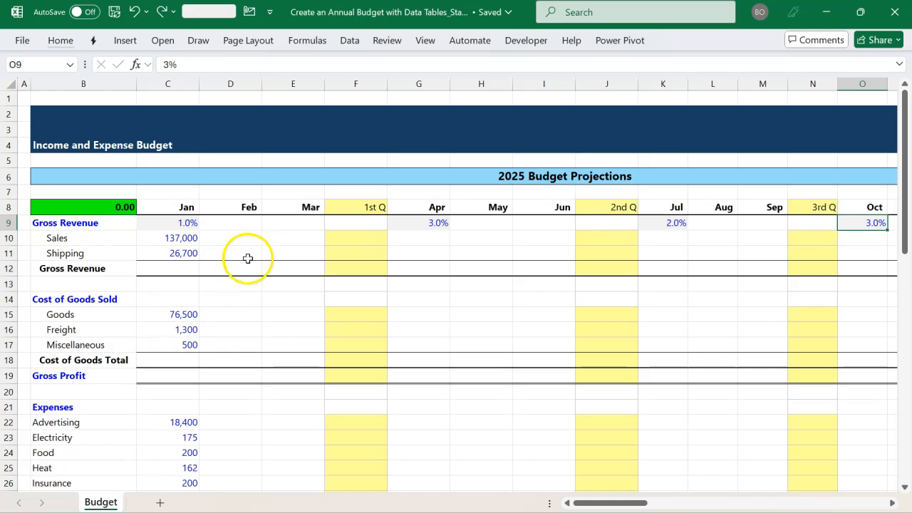
# Step: Examine the empty Sales projection cells in row 10 across the months and quarter columns of the budget
pyautogui.moveTo(244, 244); pyautogui.dragTo(292, 241)
pyautogui.keyDown('ctrl'); pyautogui.moveTo(477, 240); pyautogui.dragTo(540, 242); pyautogui.keyUp('ctrl')
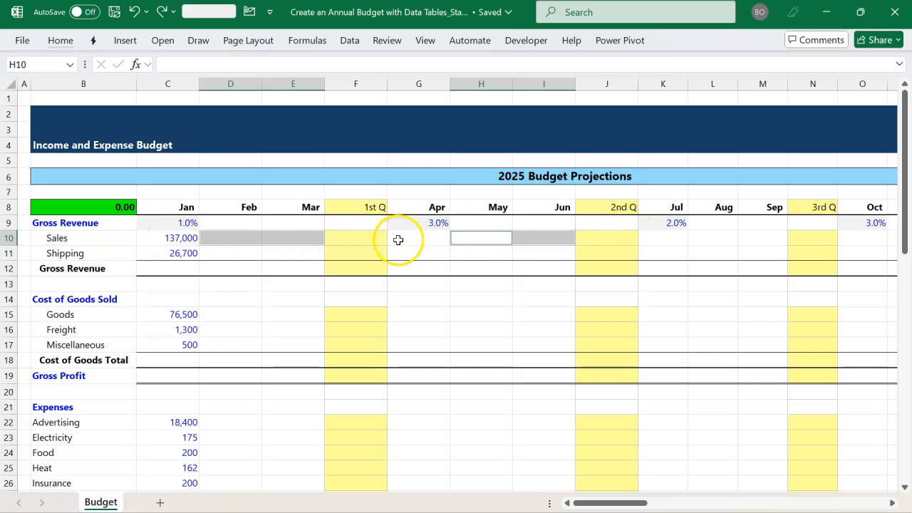
pyautogui.moveTo(398, 239); pyautogui.dragTo(617, 235)
pyautogui.hscroll(2, 617, 236)
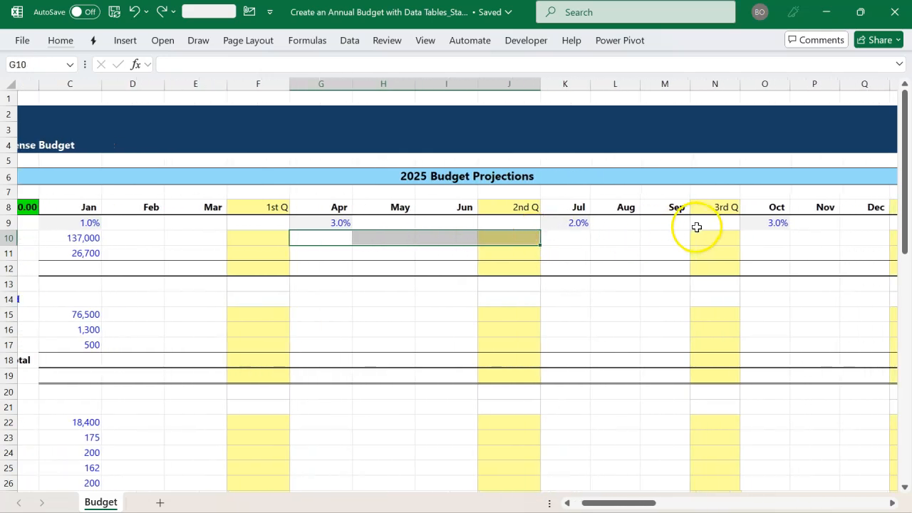
pyautogui.hscroll(1, 797, 219)
pyautogui.hscroll(1, 800, 218)
pyautogui.hscroll(-2, 799, 219)
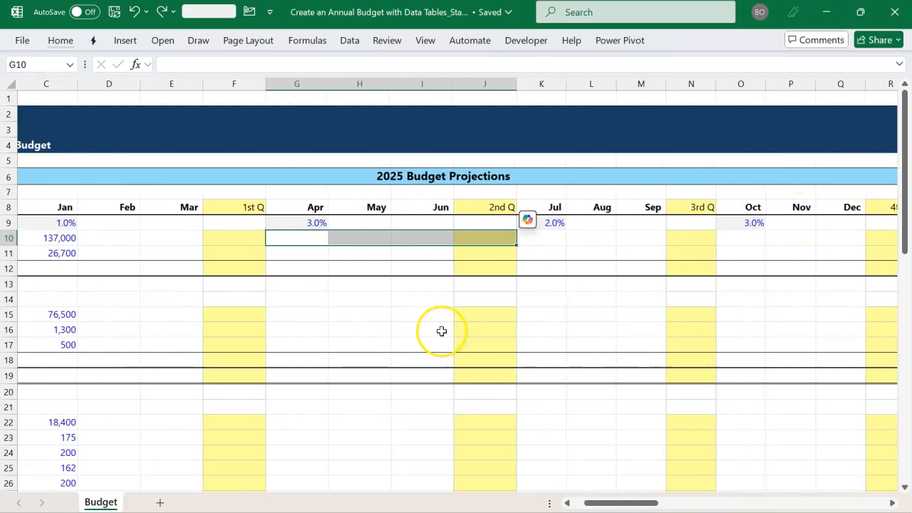
pyautogui.scroll(-1, 442, 332)
pyautogui.hscroll(-1, 442, 331)
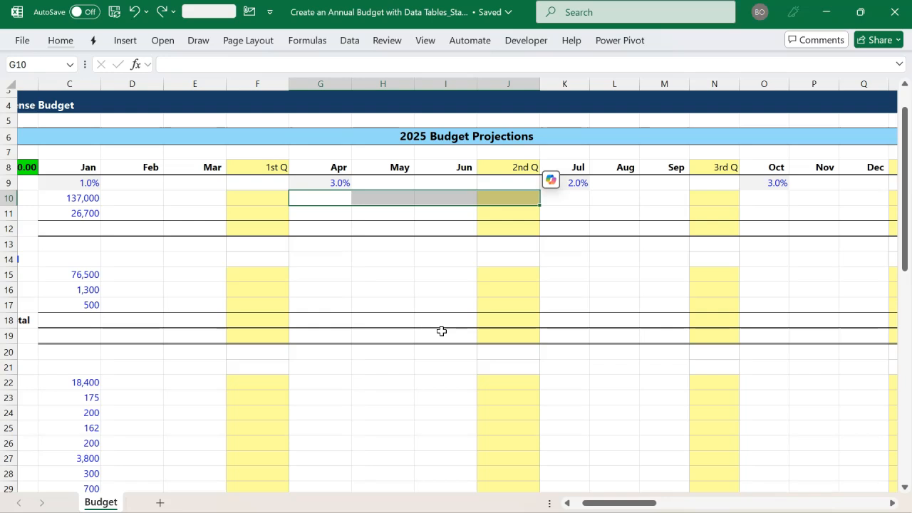
pyautogui.scroll(1, 442, 332)
pyautogui.hscroll(-1, 442, 331)
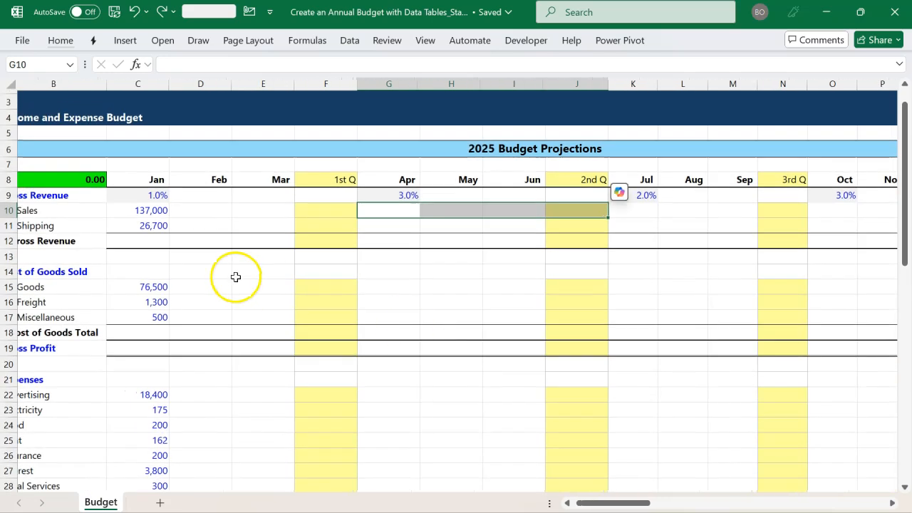
pyautogui.scroll(1, 222, 246)
pyautogui.scroll(1, 222, 246)
pyautogui.hscroll(-1, 223, 246)
pyautogui.click(248, 237)
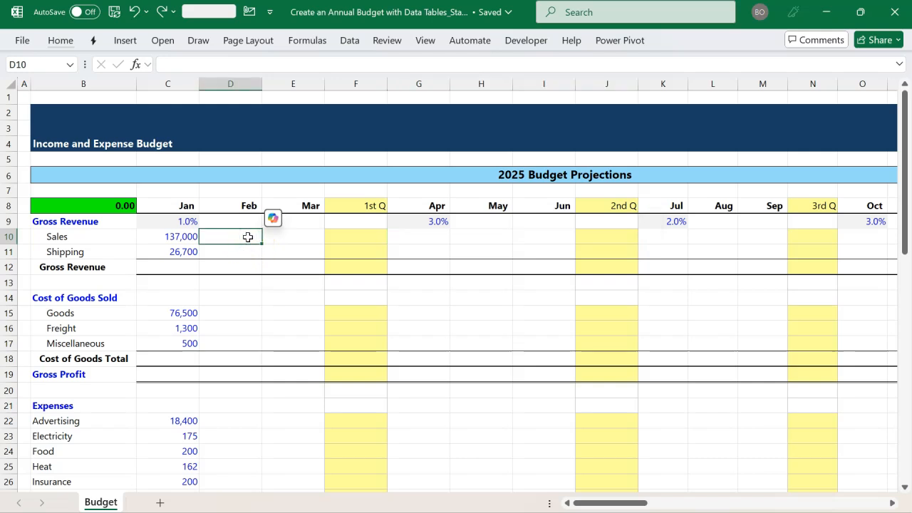
pyautogui.keyDown('ctrl'); pyautogui.click(295, 236); pyautogui.keyUp('ctrl')
pyautogui.keyDown('ctrl'); pyautogui.click(412, 235); pyautogui.keyUp('ctrl')
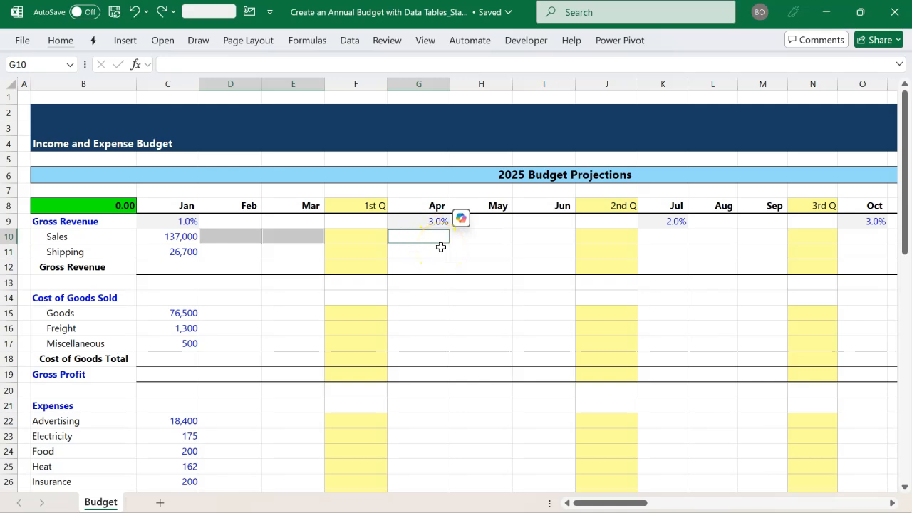
# Step: Enter the February Sales formula =C10*(1+C$9) in D10, locking the row of the growth rate reference
pyautogui.click(240, 236)
pyautogui.write('=')
pyautogui.press('Left')
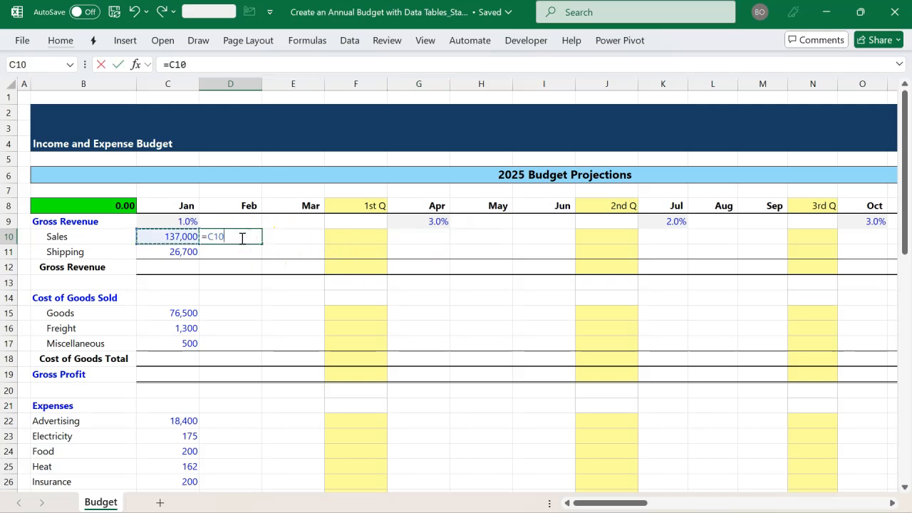
pyautogui.write('*')
pyautogui.click(183, 222)
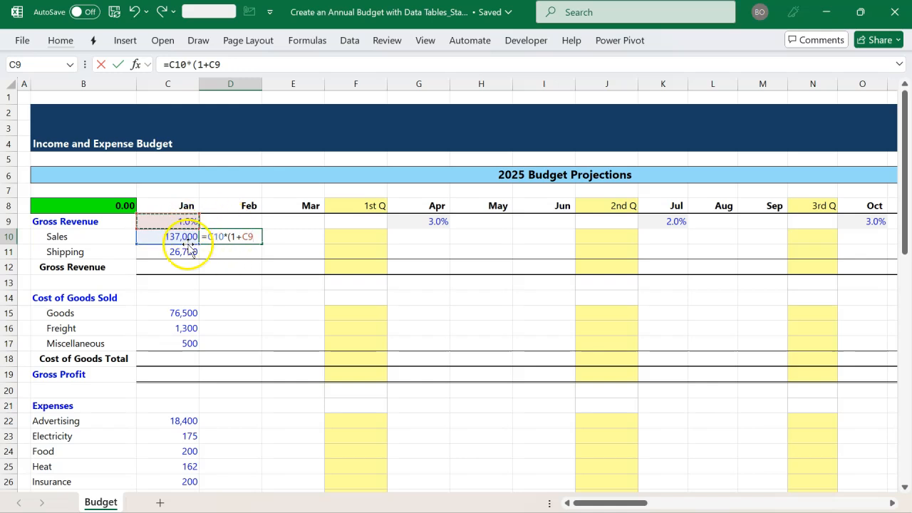
pyautogui.press('F4')
pyautogui.press('F4')
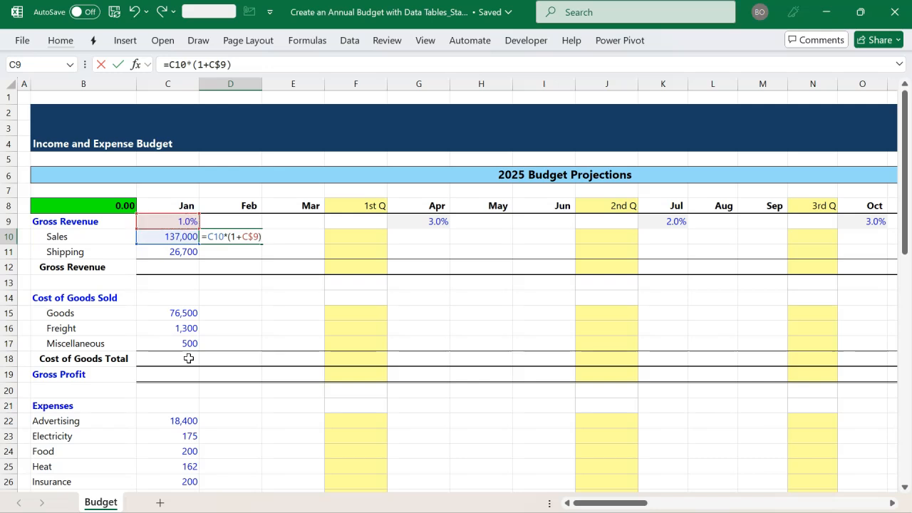
pyautogui.press('Return')
pyautogui.press('Up')
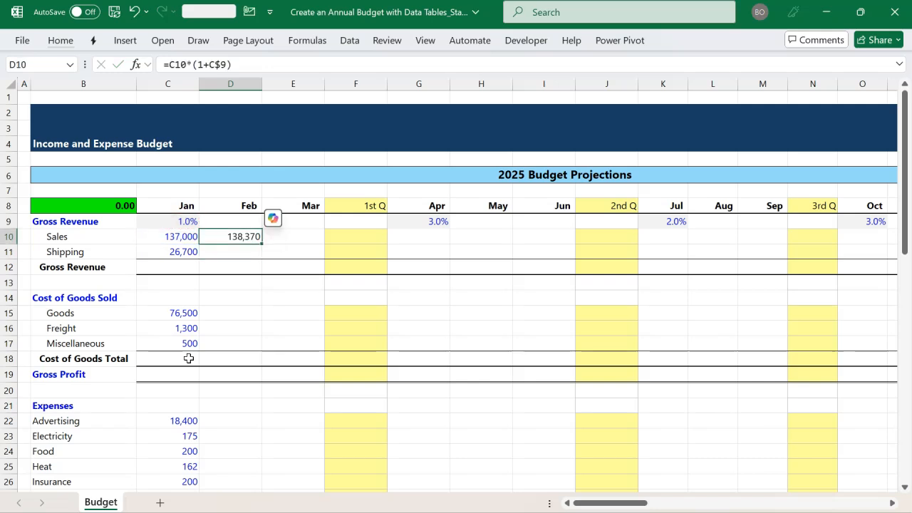
# Step: Enter the March Sales formula =D10*(1+C$9) in E10, growing February by the row-locked first-quarter rate
pyautogui.press('Right')
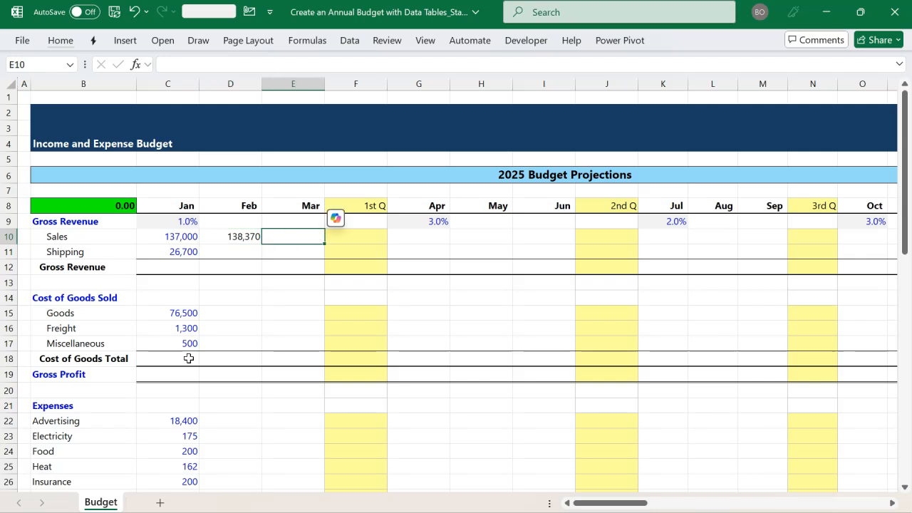
pyautogui.write('=')
pyautogui.press('Left')
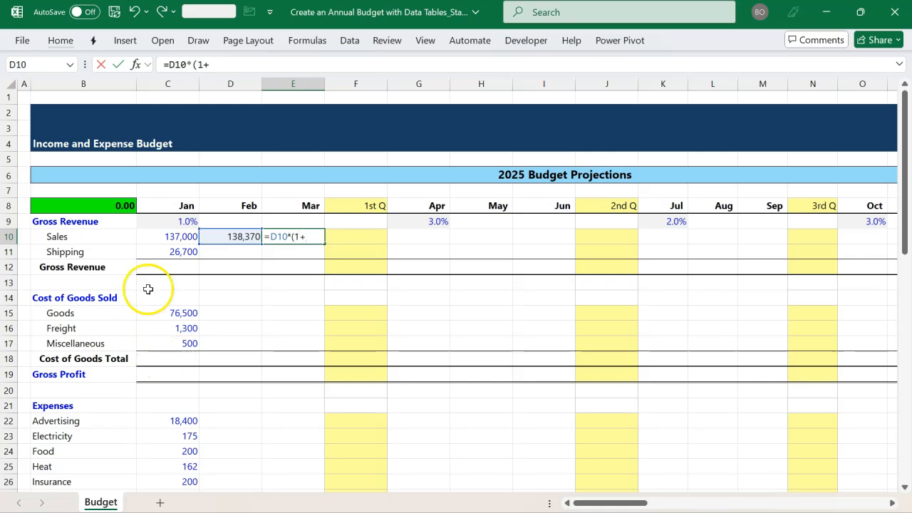
pyautogui.click(167, 222)
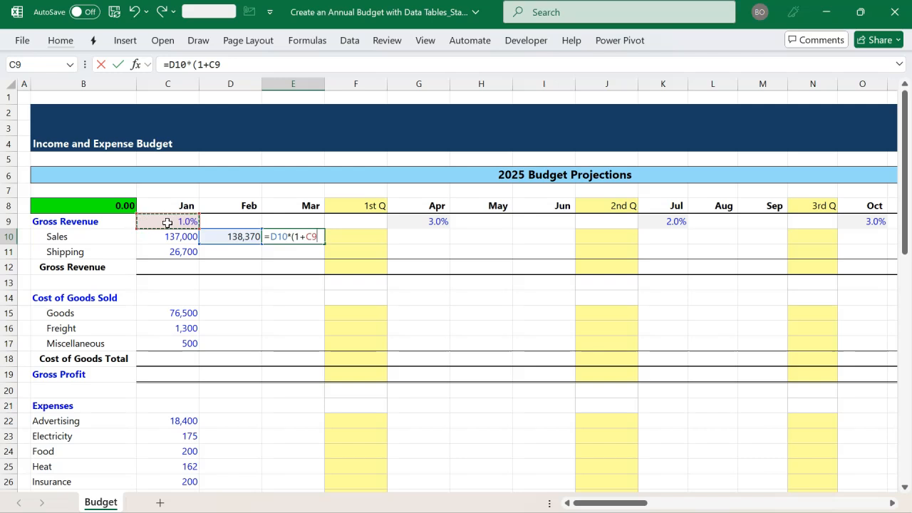
pyautogui.press('F4')
pyautogui.press('F4')
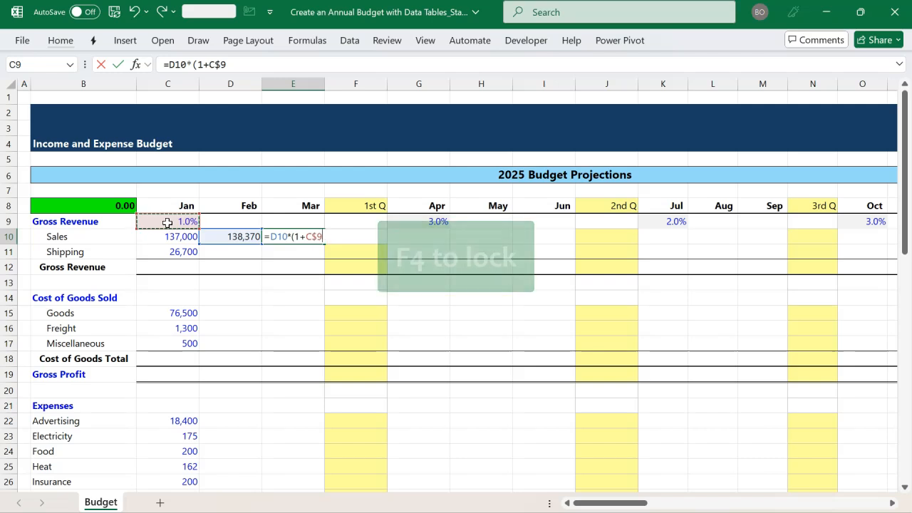
pyautogui.write('(')
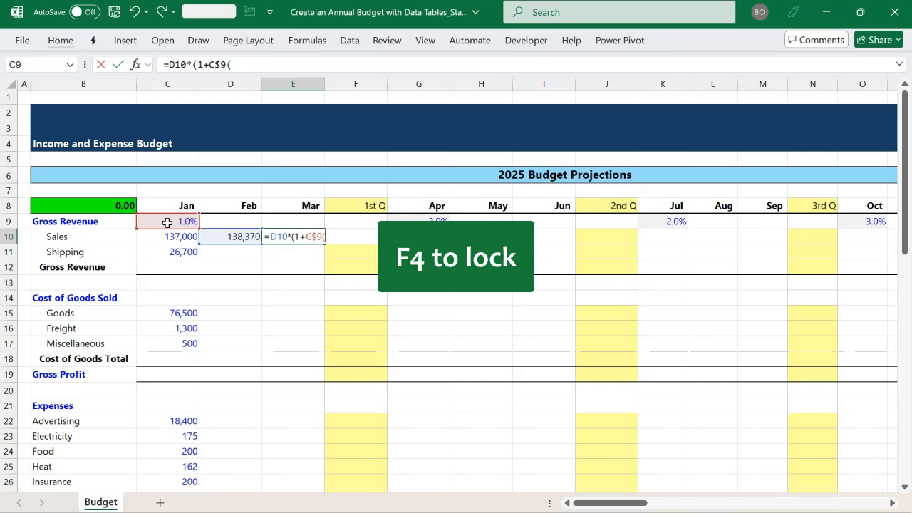
pyautogui.write(')')
pyautogui.press('Return')
# Step: Total the first-quarter Sales in F10 with =SUM(C10:E10)
pyautogui.press('Up')
pyautogui.press('Right')
pyautogui.hotkey('alt', '=')
pyautogui.press('Return')
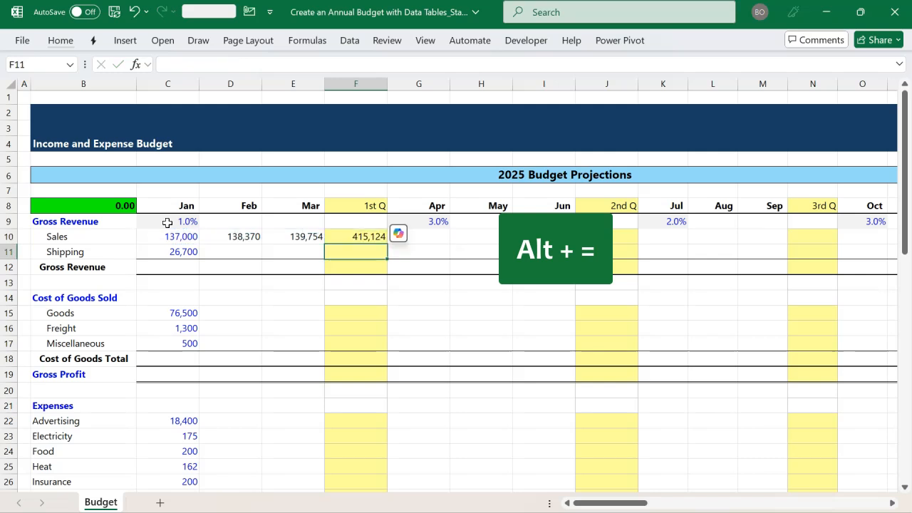
pyautogui.press('Up')
pyautogui.hotkey('shift', 'Left')
pyautogui.hotkey('shift', 'Left')
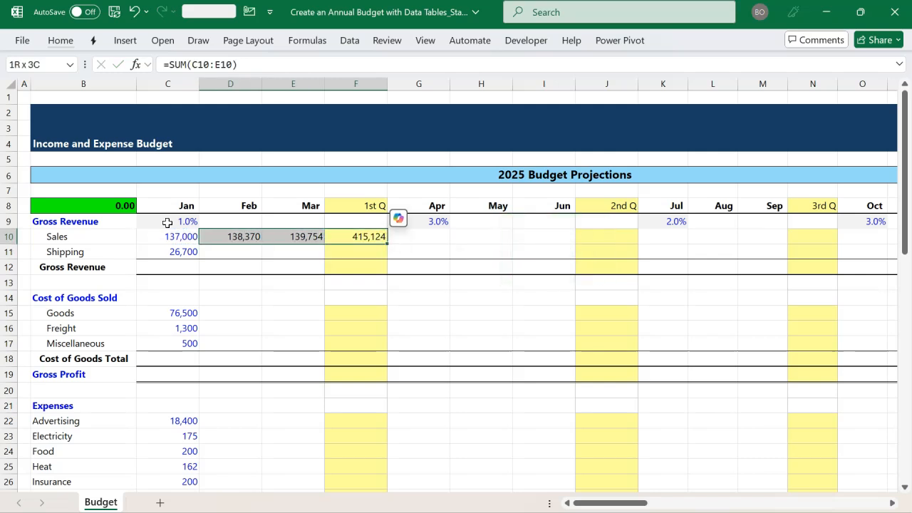
# Step: Enter the April Sales formula =E10*(1+G$9) in G10, growing March by the row-locked second-quarter rate
pyautogui.press('Right')
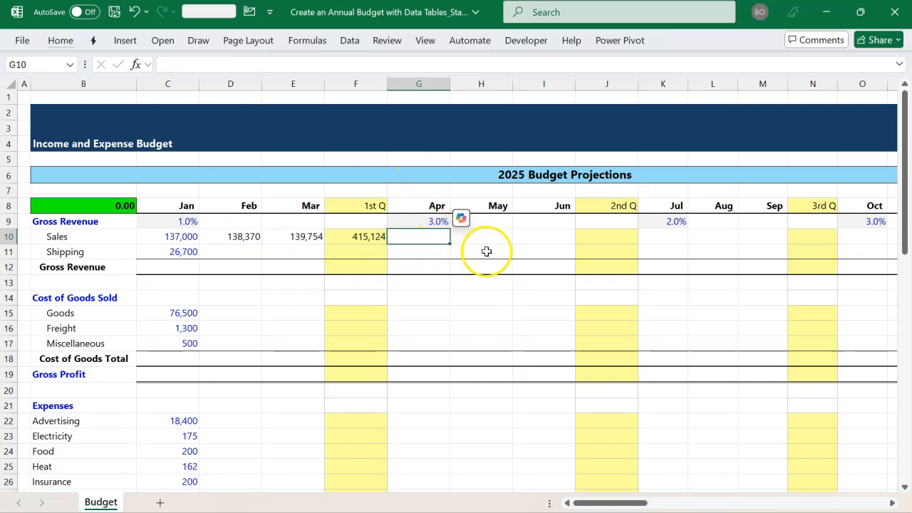
pyautogui.write('=')
pyautogui.press('Left')
pyautogui.press('Left')
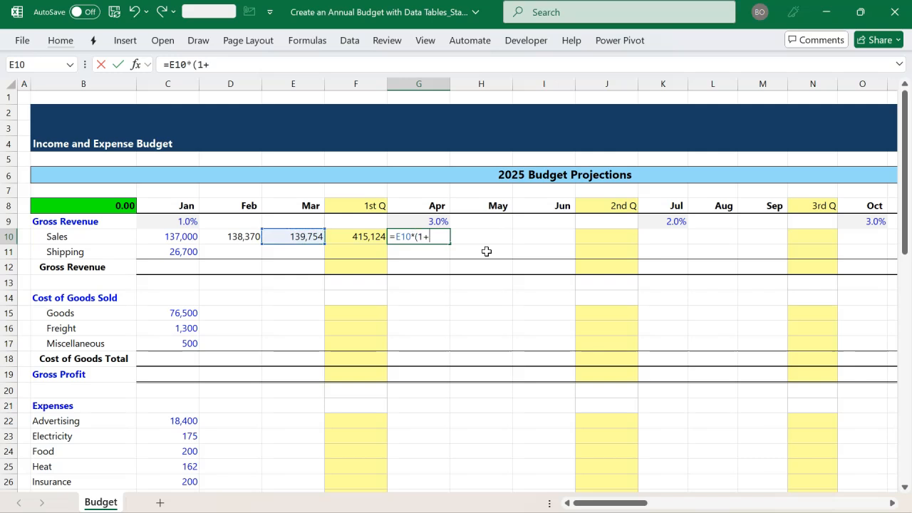
pyautogui.write('*(1+')
pyautogui.press('Up')
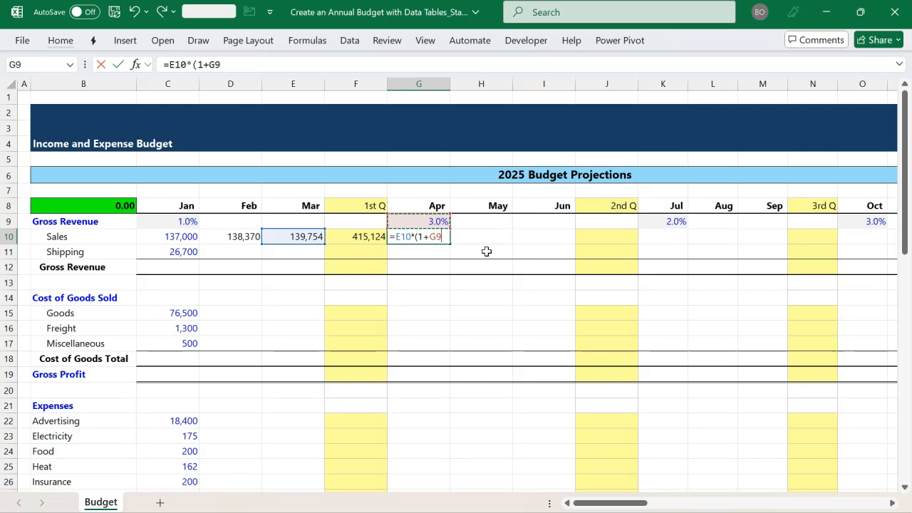
pyautogui.press('F4')
pyautogui.press('F4')
pyautogui.write(')')
pyautogui.press('Return')
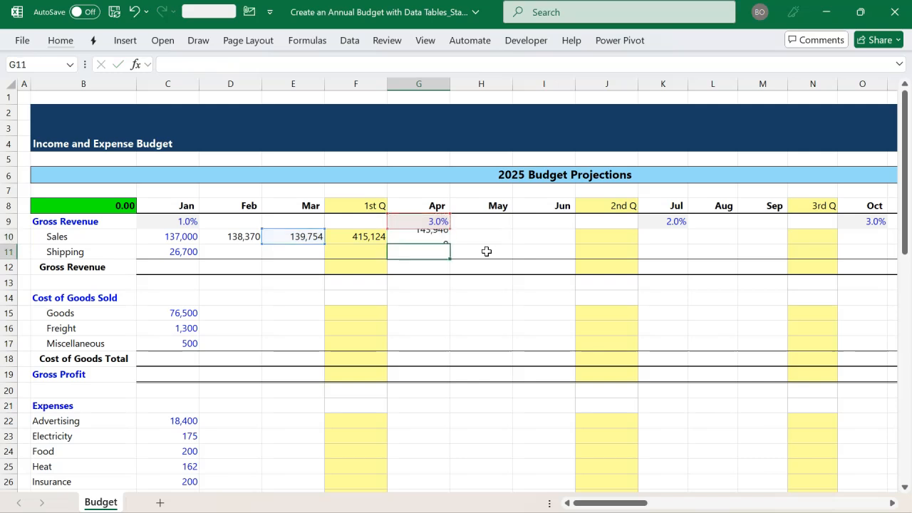
pyautogui.press('Up')
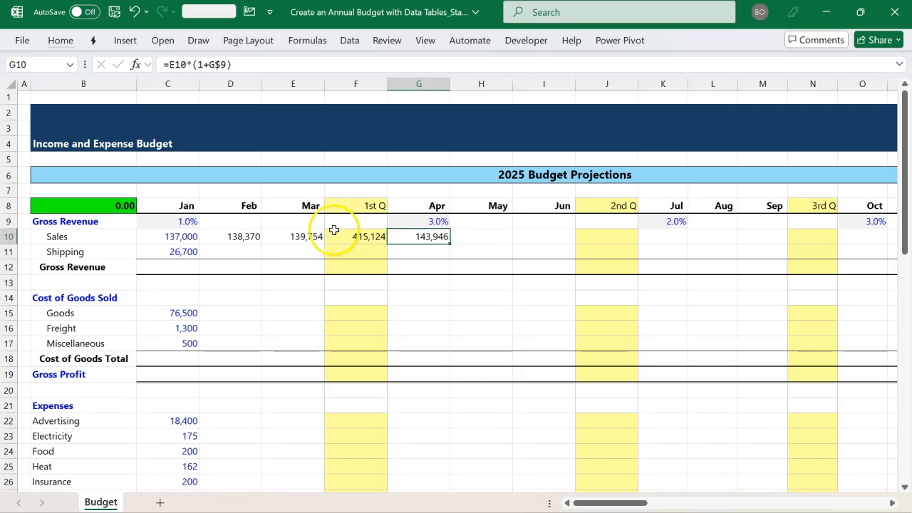
# Step: Copy the February to first-quarter Sales formulas in D10:F10 into H10:J10 and check the references in the May formula
pyautogui.click(251, 237)
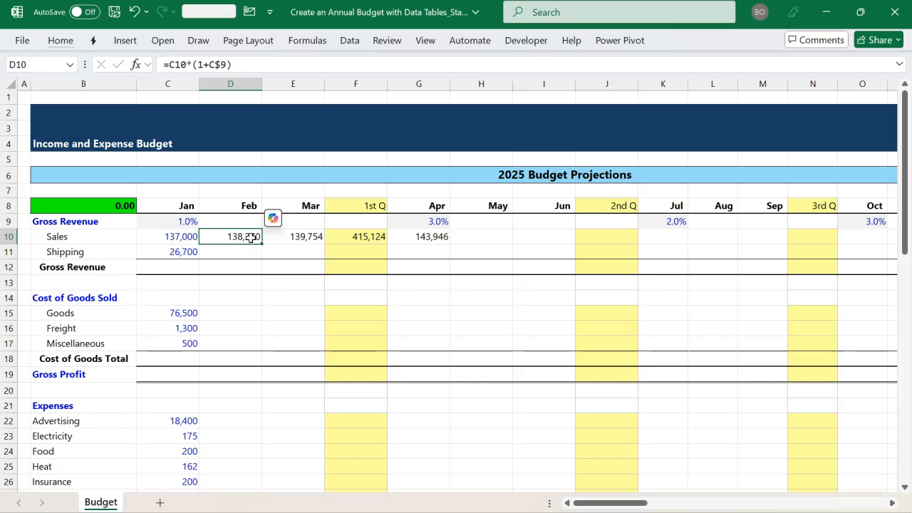
pyautogui.hotkey('shift', 'Right')
pyautogui.hotkey('shift', 'Right')
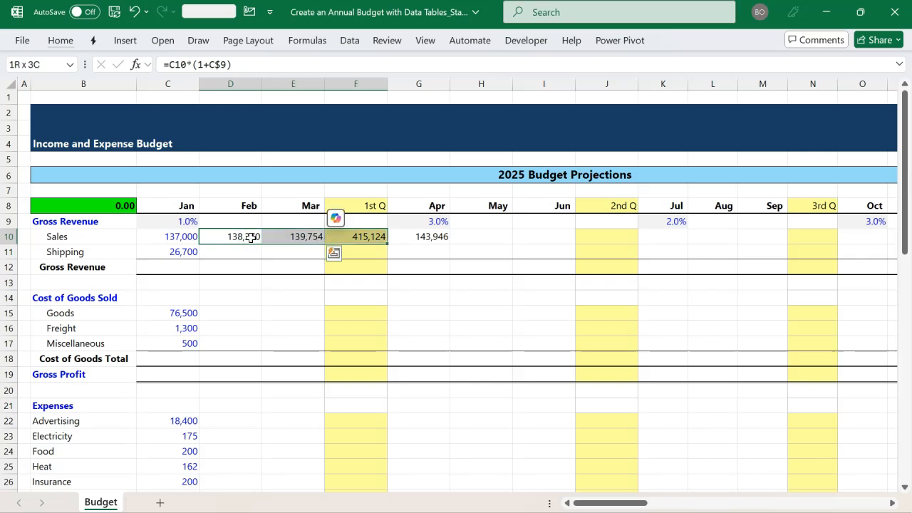
pyautogui.hotkey('ctrl', 'c')
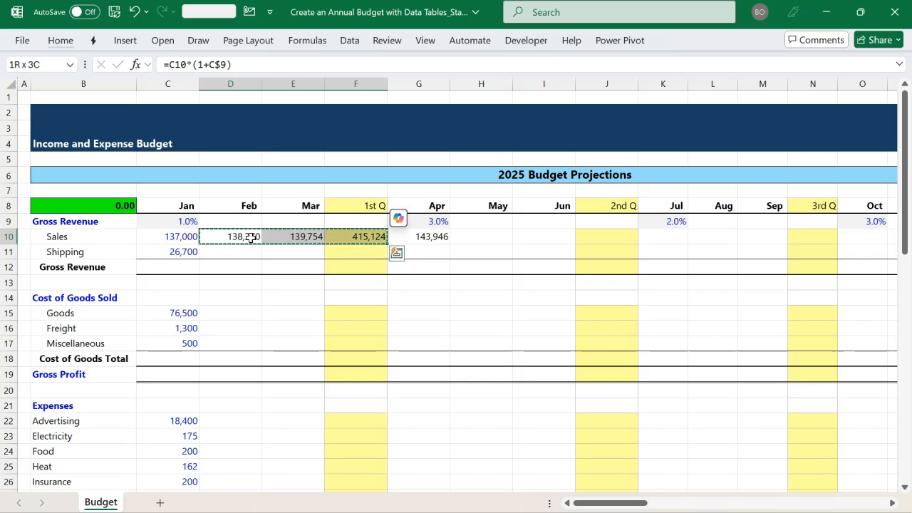
pyautogui.click(473, 238)
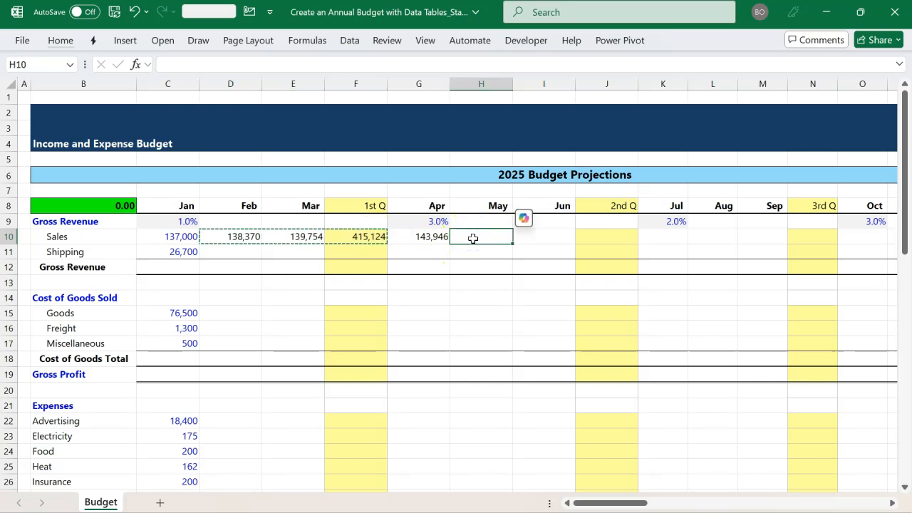
pyautogui.hotkey('ctrl', 'v')
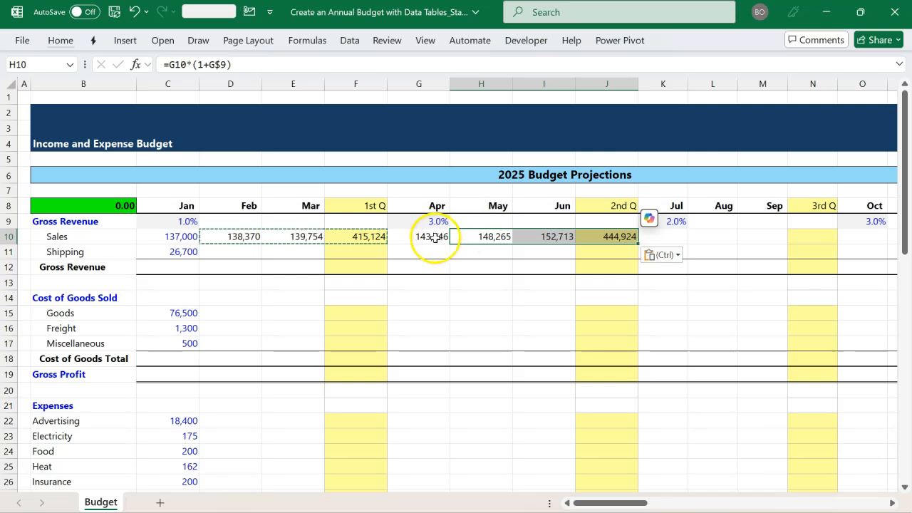
pyautogui.doubleClick(485, 239)
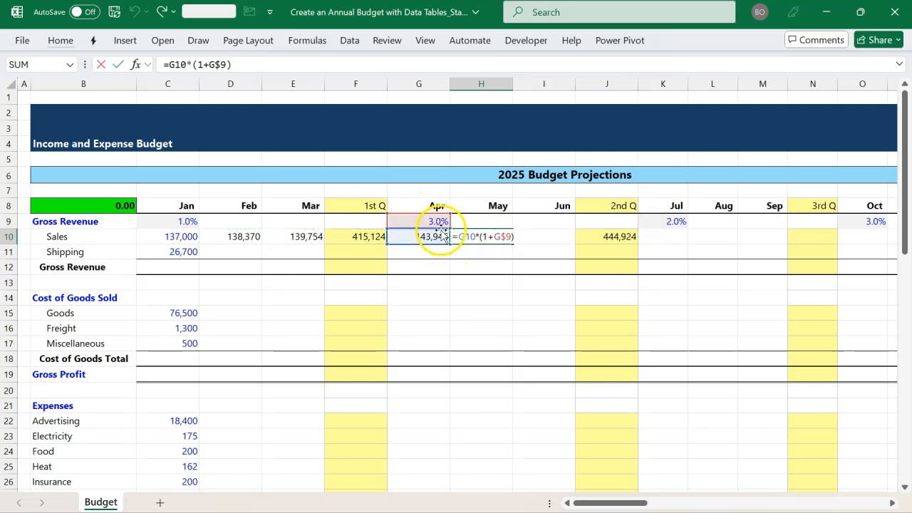
pyautogui.press('Escape')
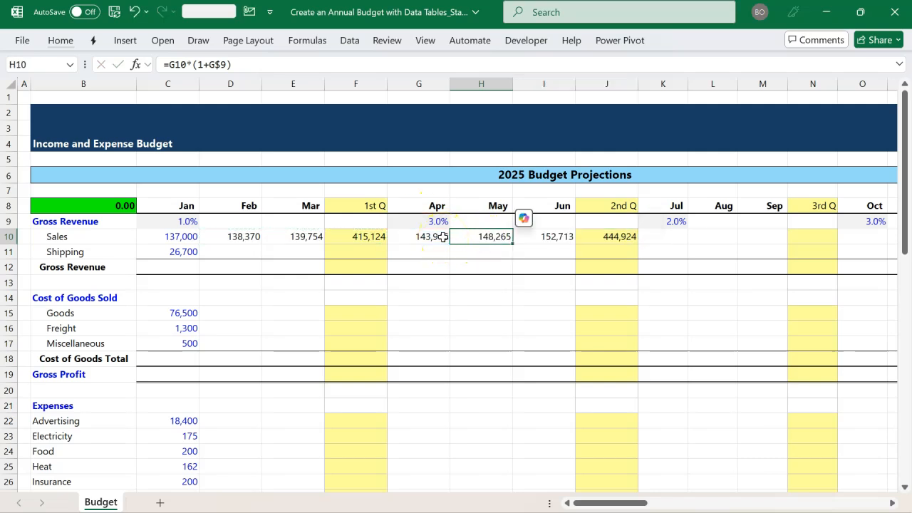
# Step: Check the June Sales formula, and extend the second-quarter Sales formulas in G10:J10 across the third quarter through N10
pyautogui.doubleClick(540, 236)
pyautogui.press('Return')
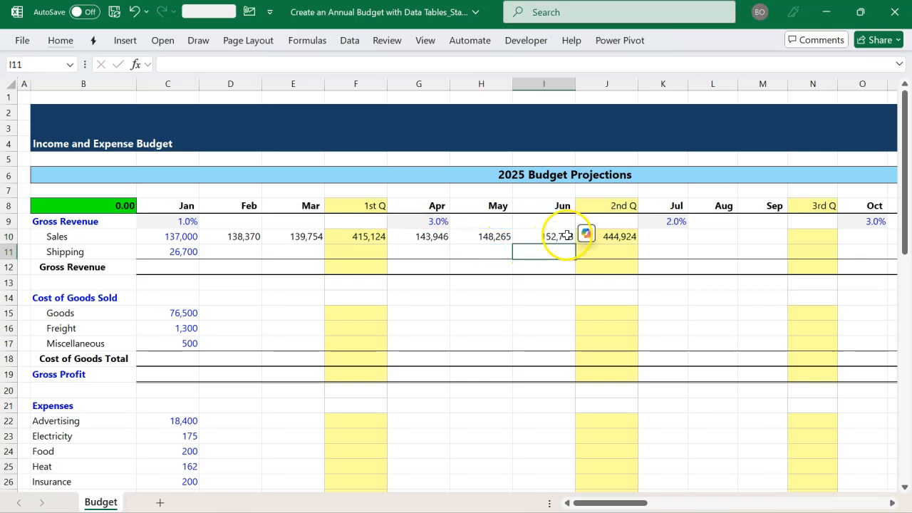
pyautogui.moveTo(431, 241); pyautogui.dragTo(594, 237)
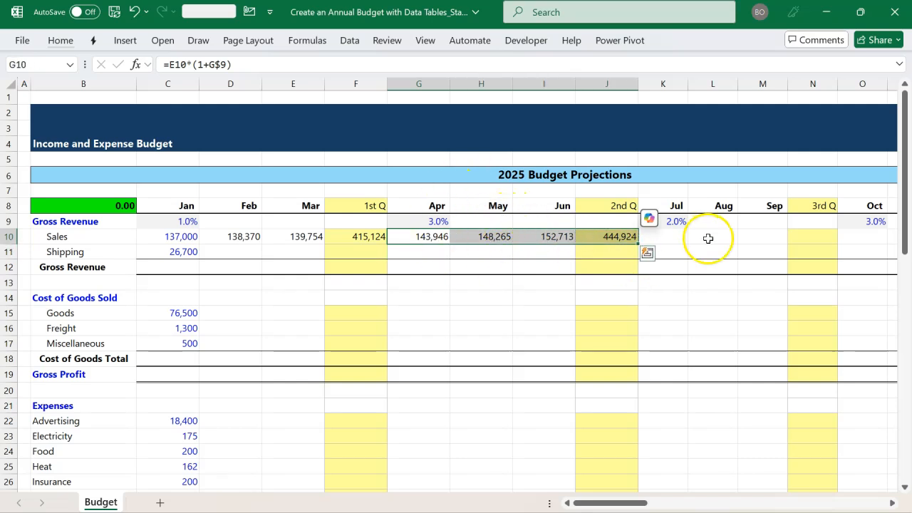
pyautogui.hscroll(2, 706, 238)
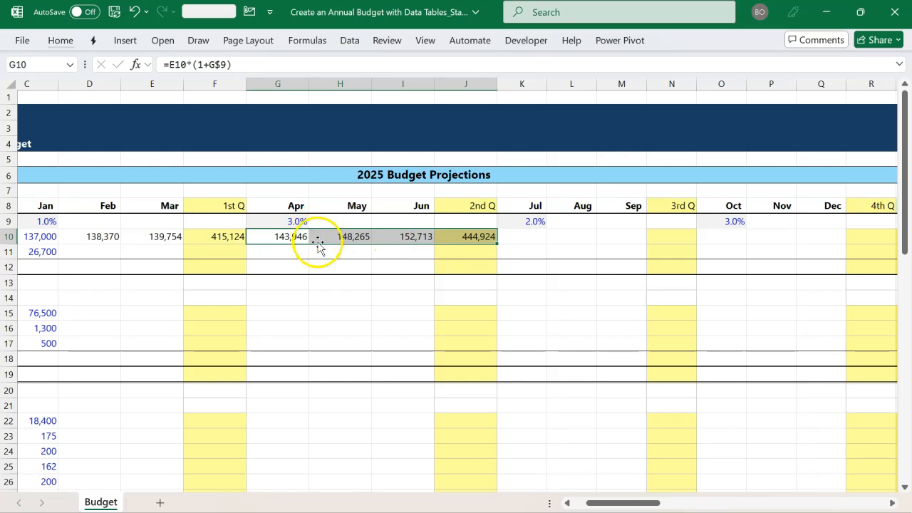
pyautogui.moveTo(498, 244); pyautogui.dragTo(692, 248)
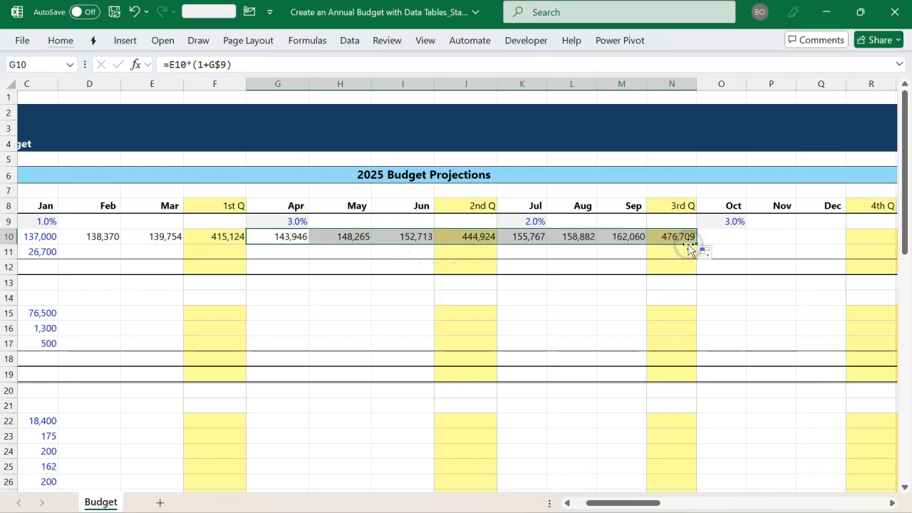
# Step: Check the cell references in the third-quarter Sales total in N10 and in the September formula in M10
pyautogui.click(680, 238)
pyautogui.doubleClick(683, 239)
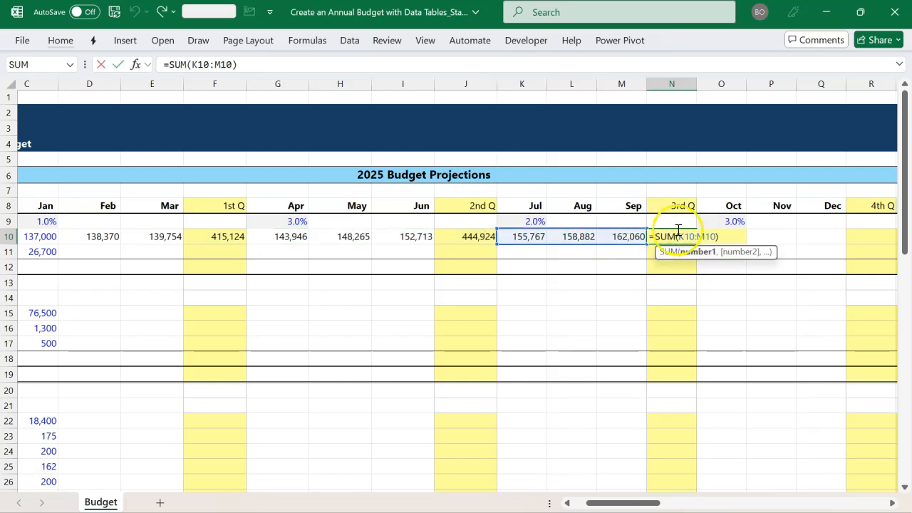
pyautogui.press('Return')
pyautogui.click(642, 236)
pyautogui.doubleClick(641, 236)
pyautogui.press('Return')
# Step: Extend the third-quarter Sales formulas in K10:N10 through R10 and check the range summed in the fourth-quarter total
pyautogui.moveTo(536, 236); pyautogui.dragTo(717, 250)
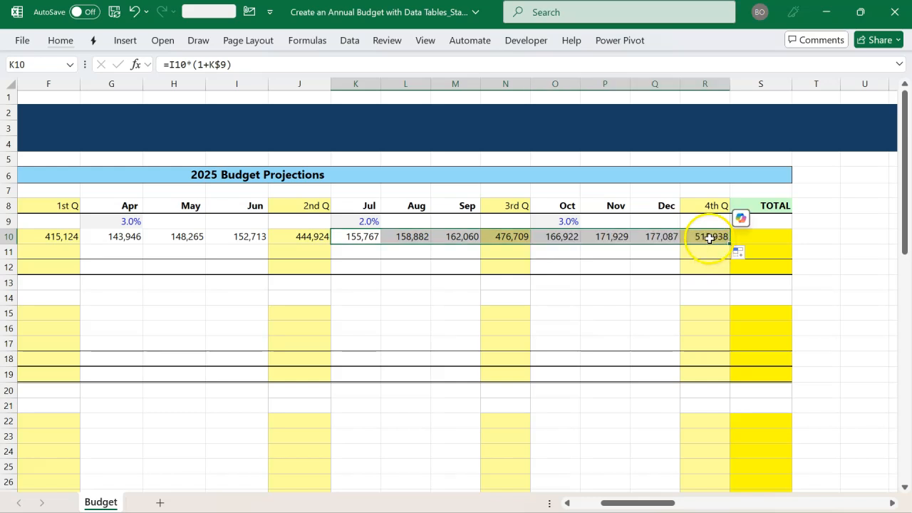
pyautogui.click(706, 237)
pyautogui.hotkey('alt', '=')
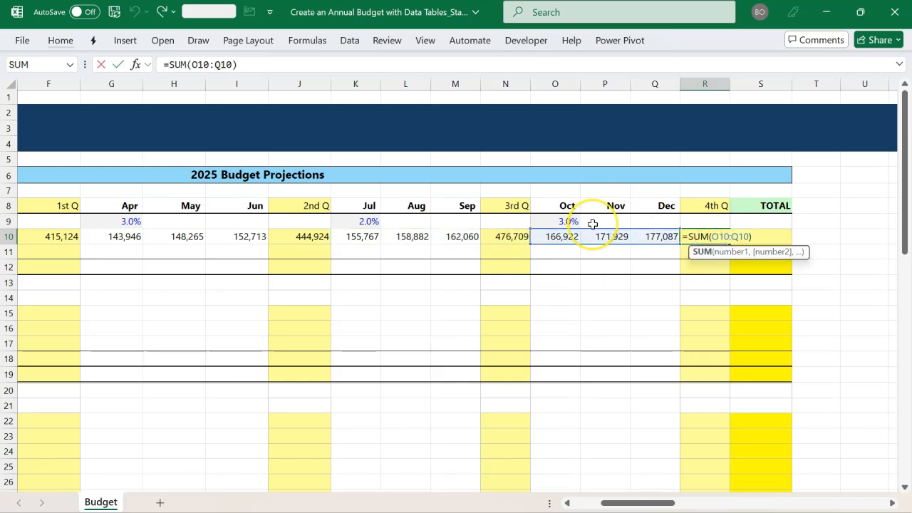
pyautogui.hotkey('ctrl', 'Return')
pyautogui.click(712, 235)
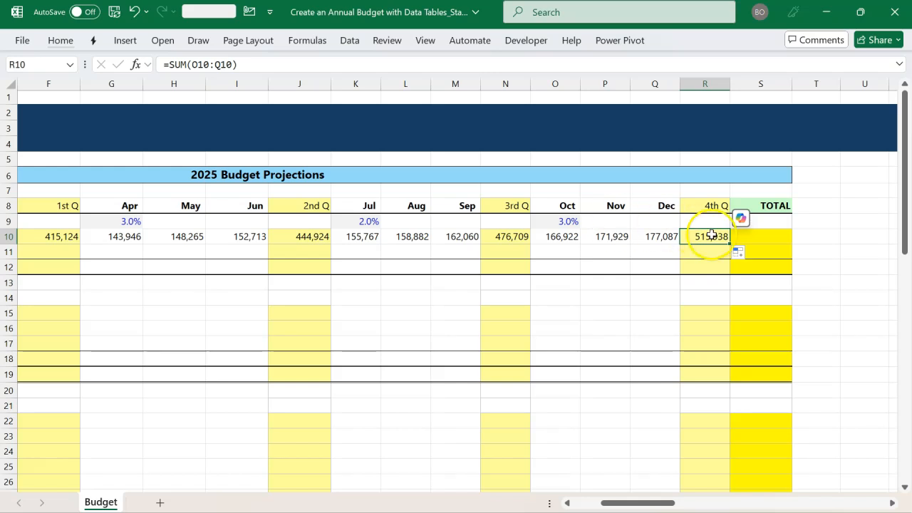
# Step: Total the year's Sales in S10 from the four quarter totals with =SUM(R10,N10,J10,F10)
pyautogui.click(759, 239)
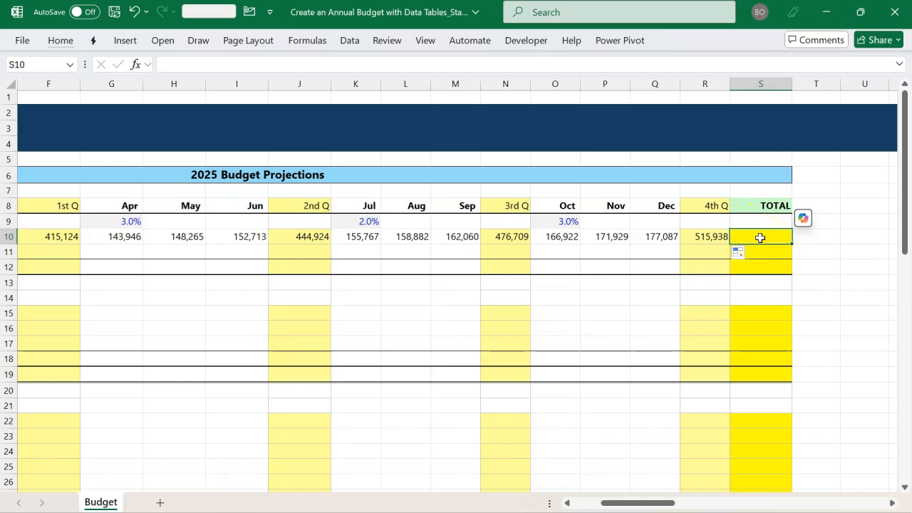
pyautogui.hotkey('alt', '=')
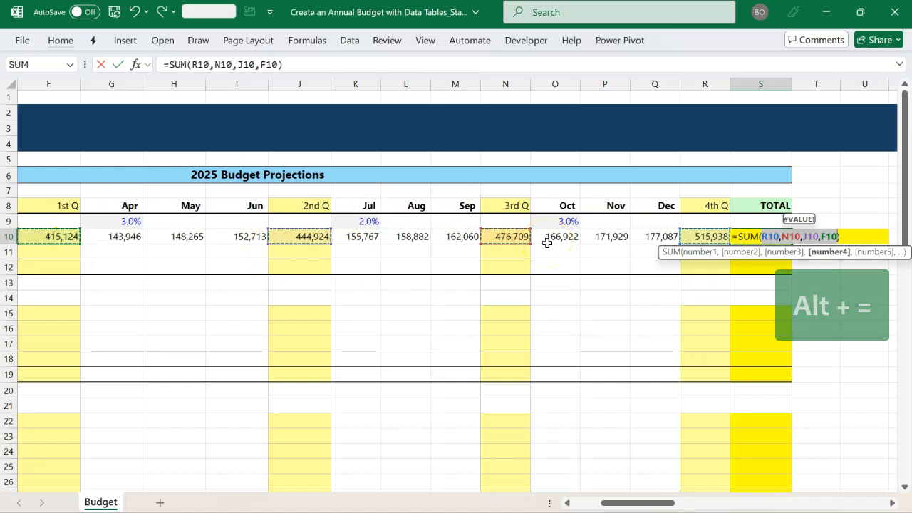
pyautogui.press('Return')
# Step: Copy the Sales formulas from February through the annual total, D10:S10
pyautogui.hscroll(-5, 449, 261)
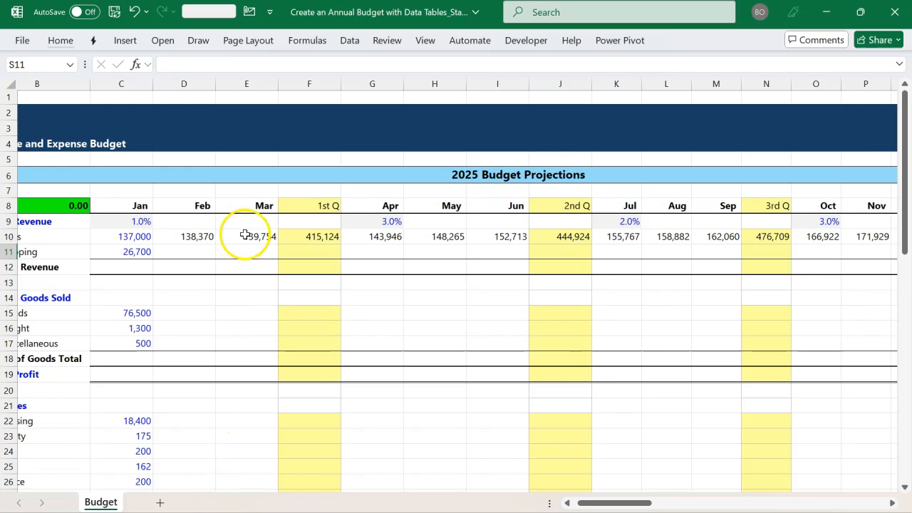
pyautogui.click(190, 236)
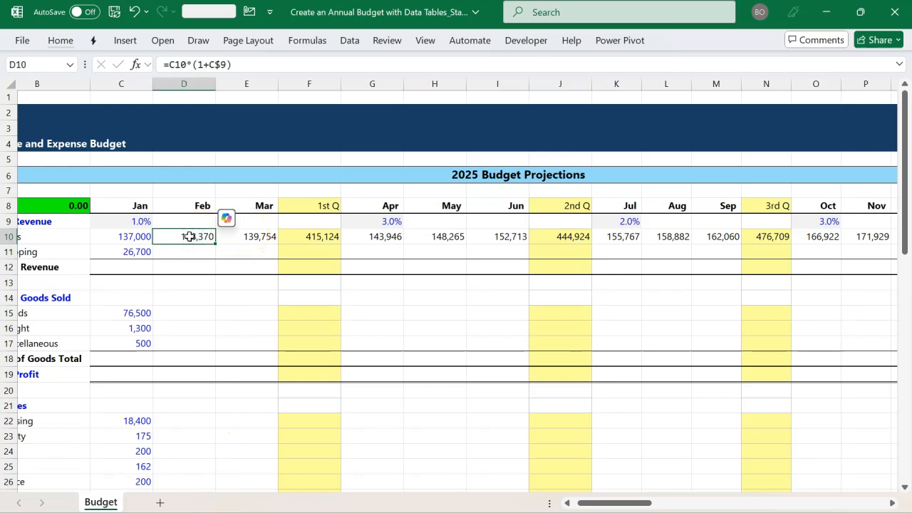
pyautogui.hotkey('ctrl', 'shift', 'Right')
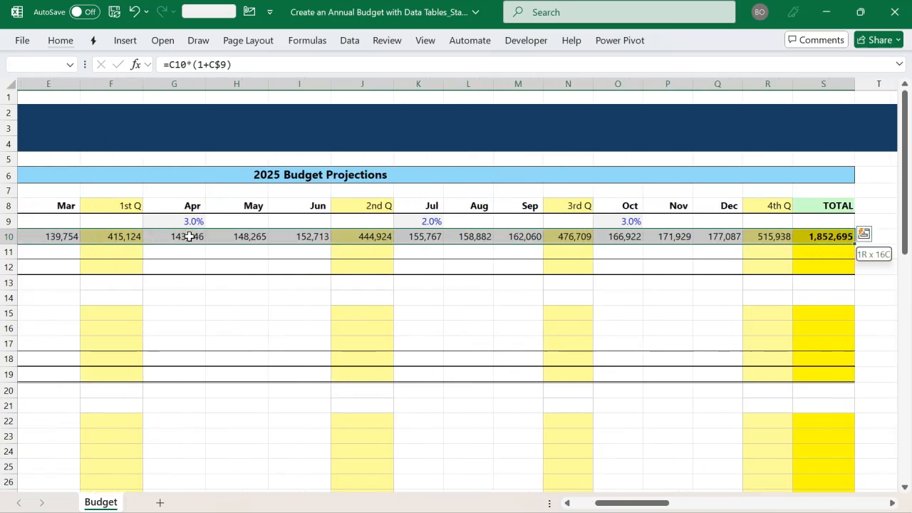
pyautogui.hscroll(-4, 190, 237)
pyautogui.hotkey('ctrl', 'c')
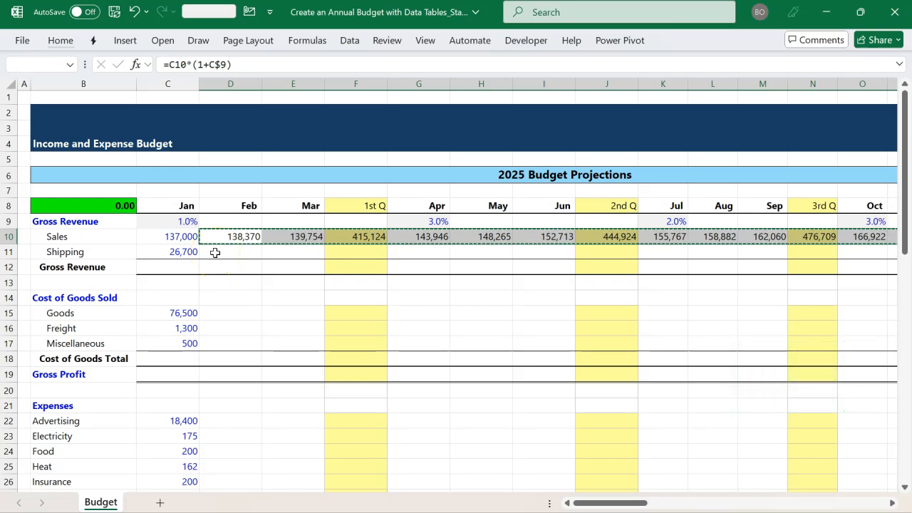
# Step: Paste only the copied formulas into the Shipping, Cost of Goods Sold and Expenses rows, starting at D11, D15:D17 and D22:D37
pyautogui.click(214, 253)
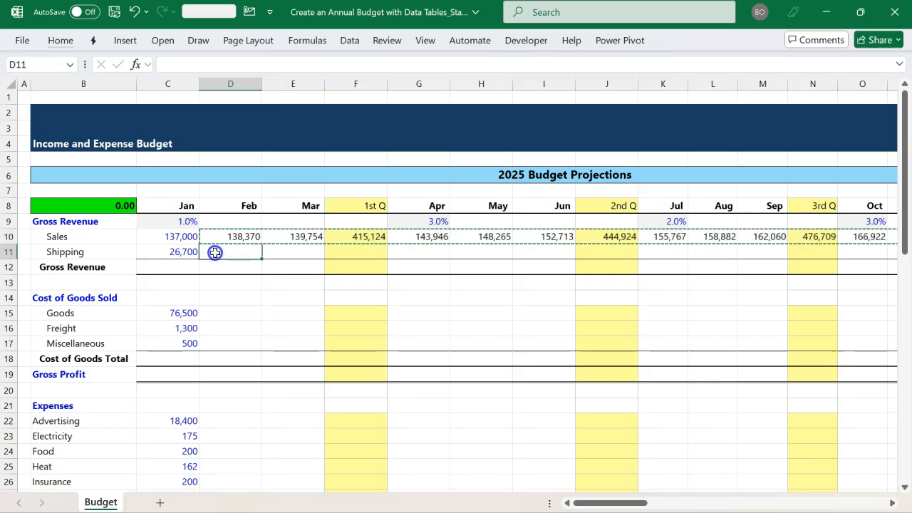
pyautogui.moveTo(225, 314); pyautogui.dragTo(226, 340)
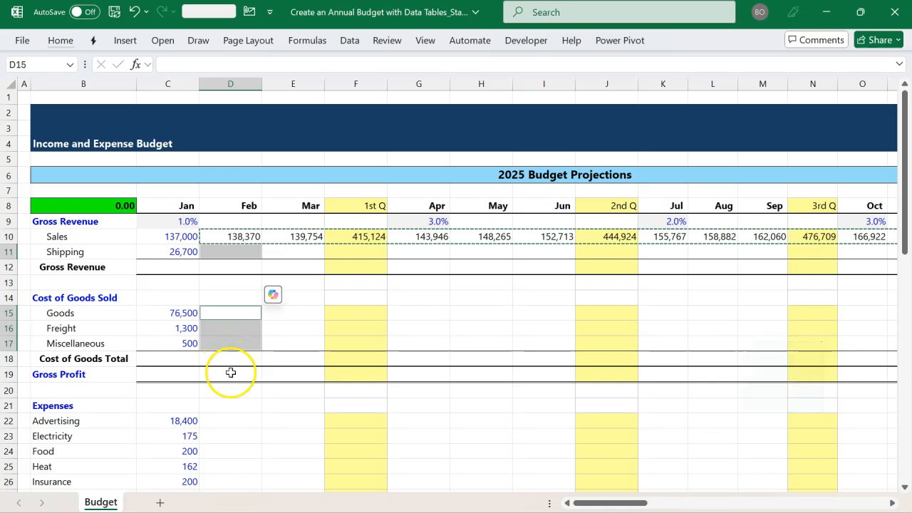
pyautogui.scroll(-1, 231, 373)
pyautogui.scroll(-2, 230, 373)
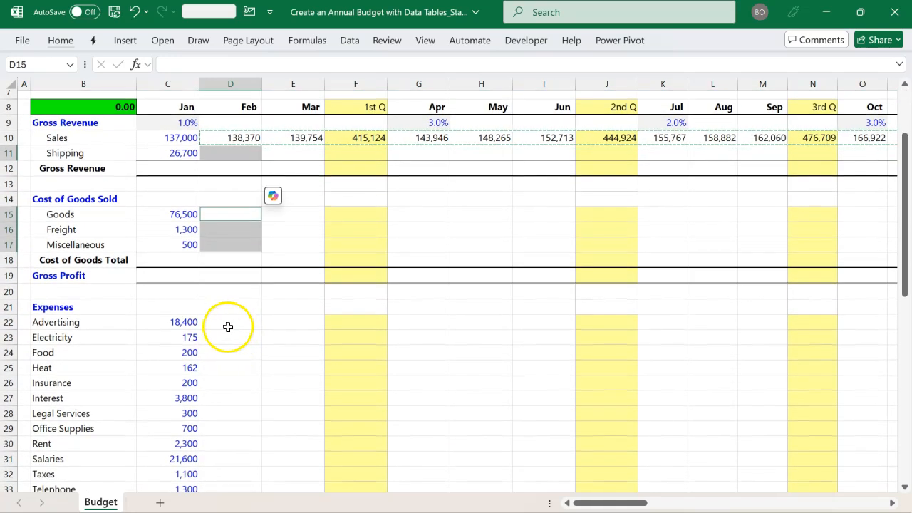
pyautogui.moveTo(230, 323); pyautogui.dragTo(225, 447)
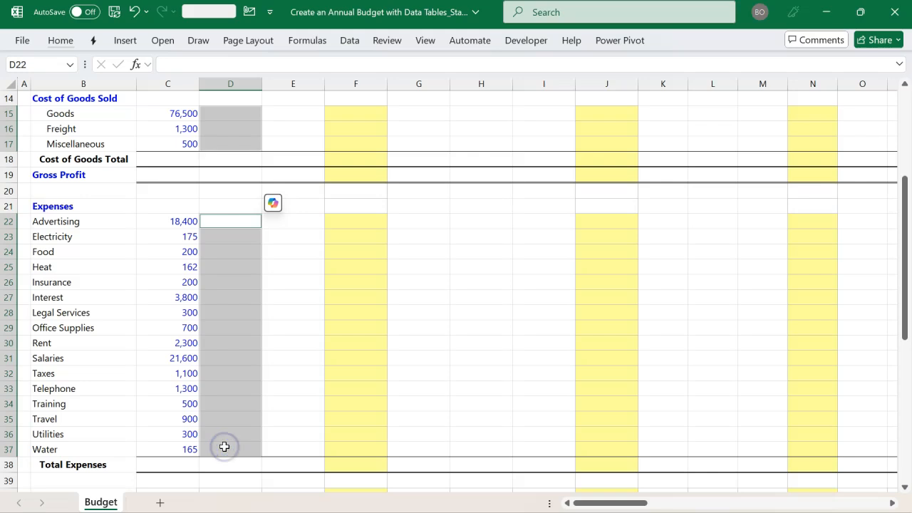
pyautogui.scroll(5, 257, 293)
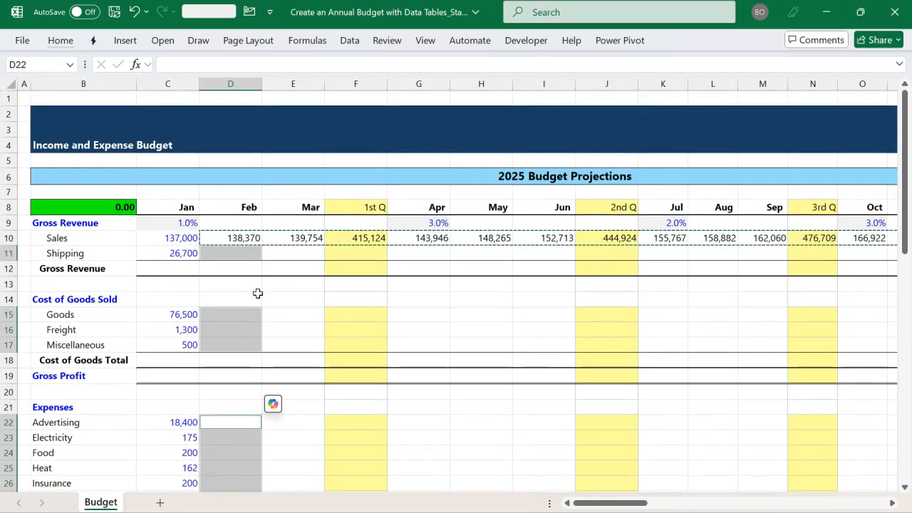
pyautogui.hotkey('ctrl', 'alt', 'v')
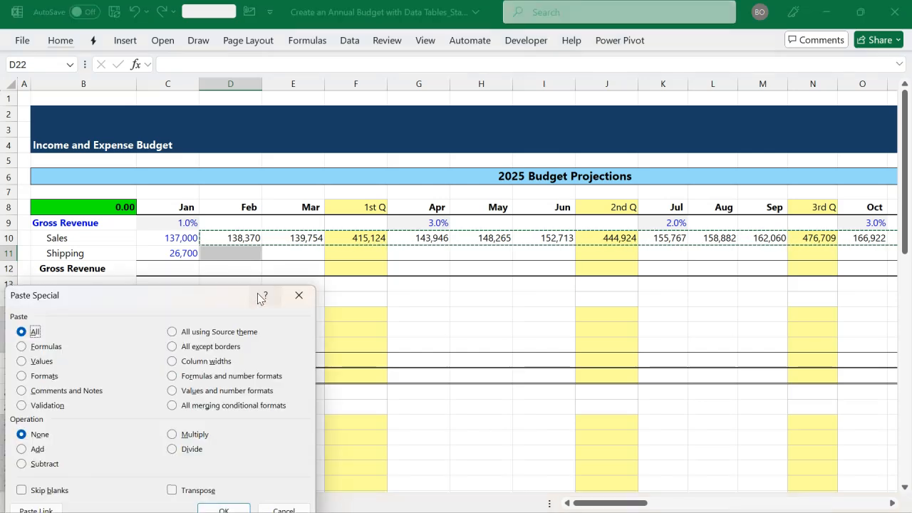
pyautogui.press('f')
pyautogui.press('Return')
pyautogui.press('Escape')
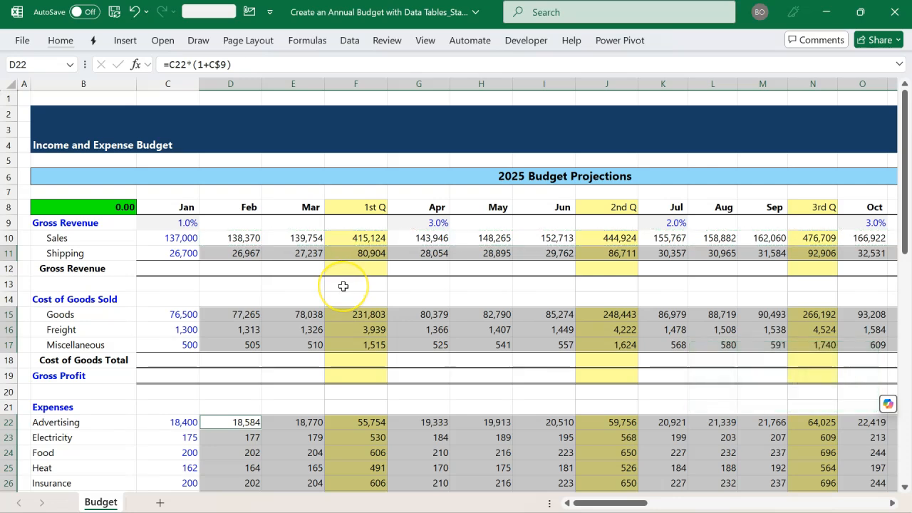
# Step: Check the first-quarter Goods total formula in F15 and review the pasted formulas down the expense rows
pyautogui.scroll(-2, 326, 325)
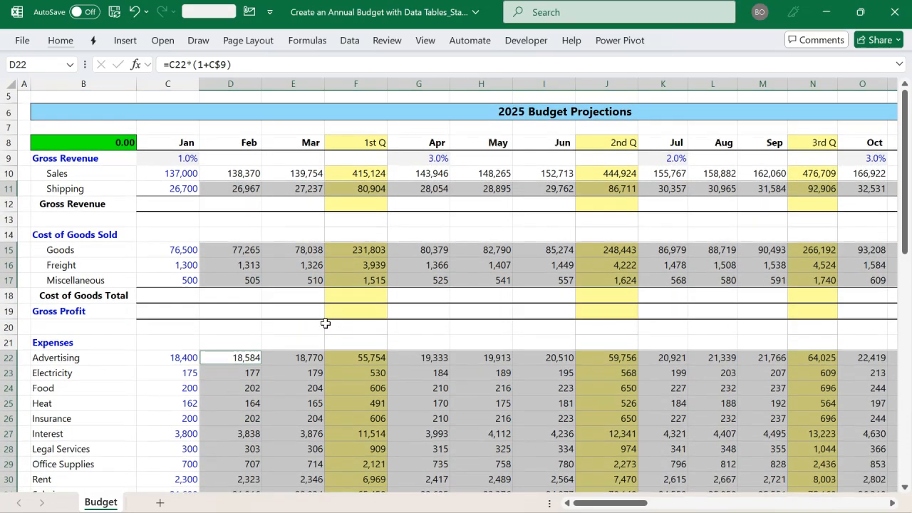
pyautogui.scroll(1, 325, 324)
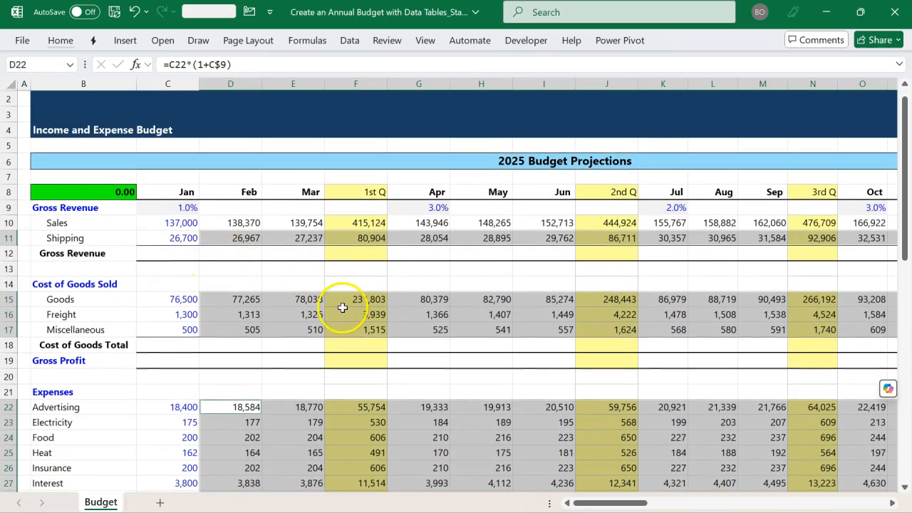
pyautogui.click(364, 298)
pyautogui.doubleClick(361, 298)
pyautogui.press('Return')
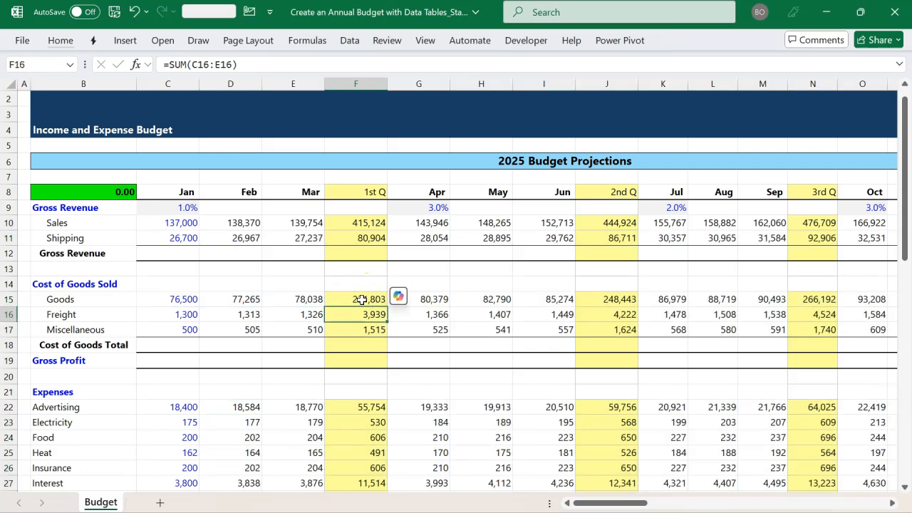
pyautogui.scroll(-4, 351, 337)
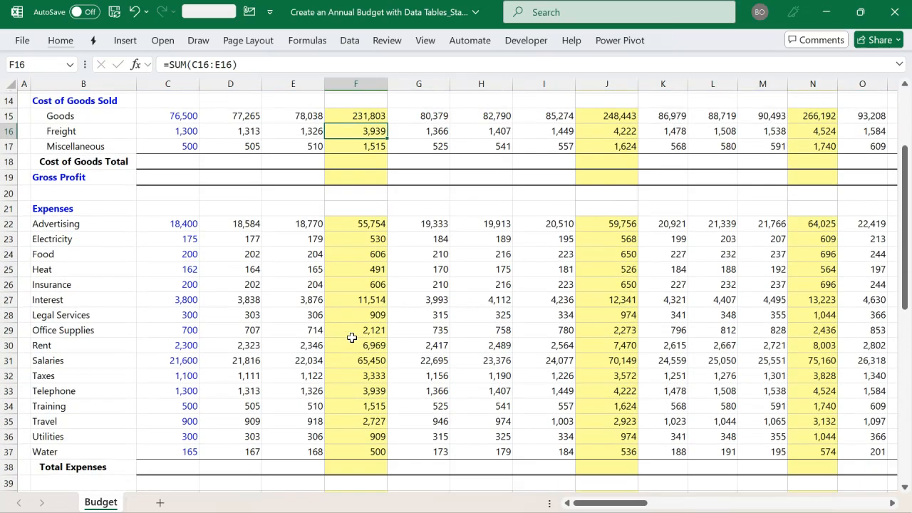
pyautogui.scroll(4, 352, 337)
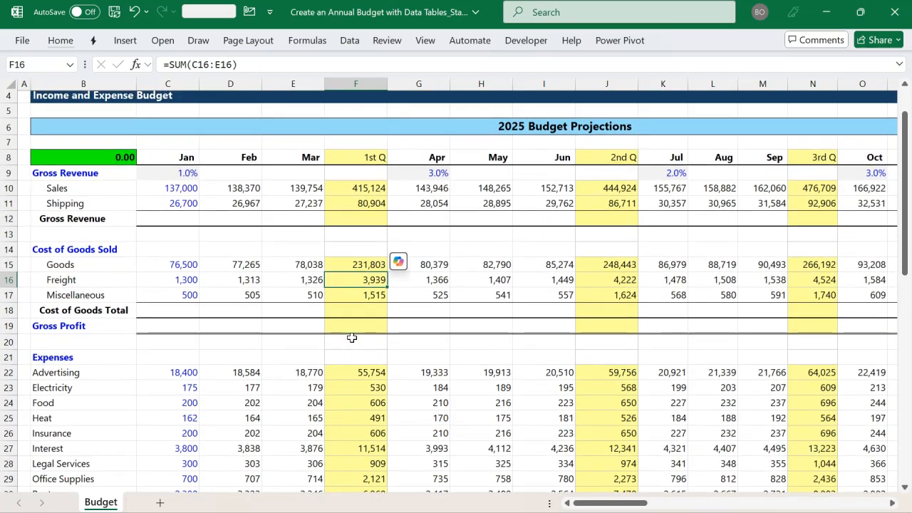
# Step: Total January Gross Revenue in C12 with =SUM(C10:C11), leaving out the growth rate in C9
pyautogui.click(173, 215)
pyautogui.hotkey('alt', '=')
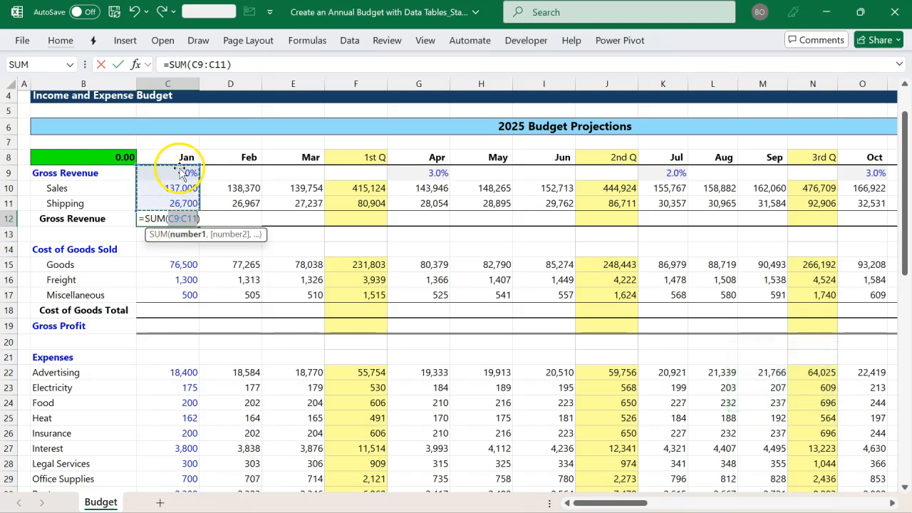
pyautogui.click(184, 188)
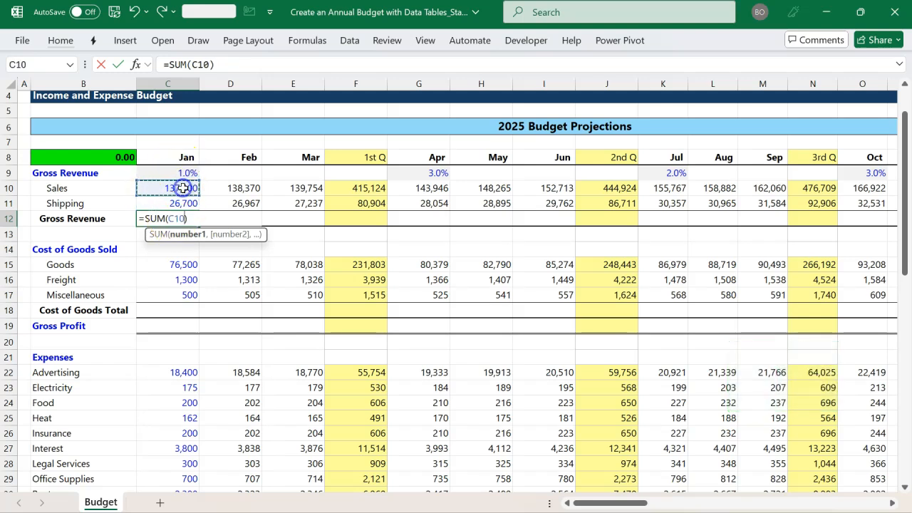
pyautogui.hotkey('shift', 'Down')
pyautogui.press('Return')
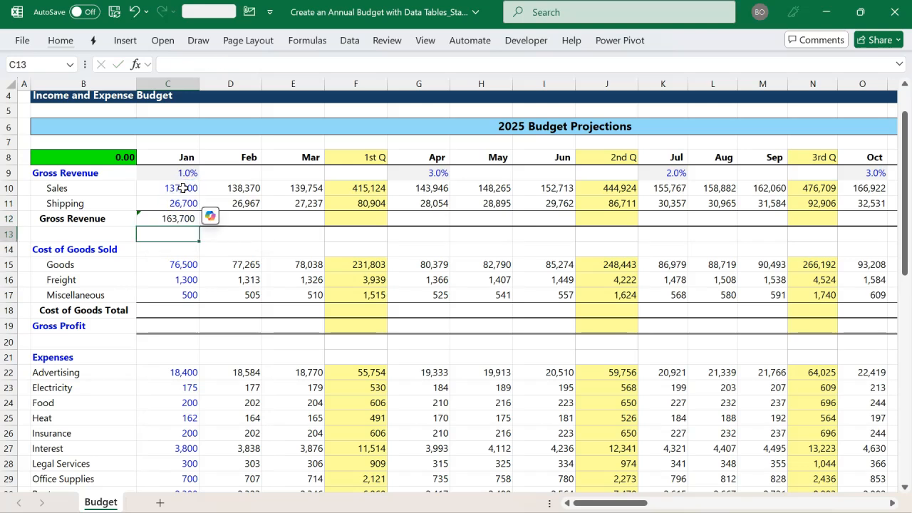
# Step: Copy the January Gross Revenue formula in C12 and paste only the formula across D12:S12 with Paste Special
pyautogui.press('Up')
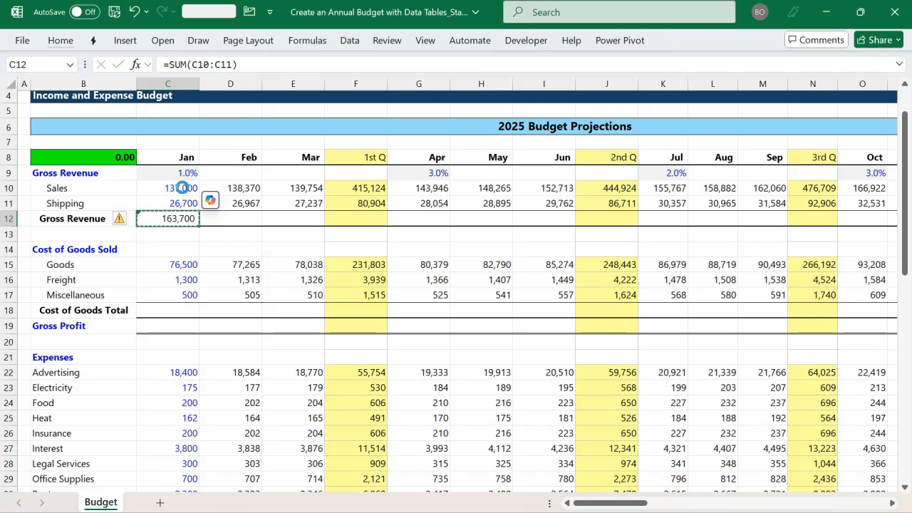
pyautogui.hotkey('shift', 'Right')
pyautogui.hotkey('shift', 'Right')
pyautogui.hotkey('shift', 'Right')
pyautogui.hotkey('shift', 'Right')
pyautogui.hotkey('shift', 'Right')
pyautogui.hotkey('shift', 'Right')
pyautogui.hotkey('shift', 'Right')
pyautogui.hotkey('shift', 'Right')
pyautogui.hotkey('shift', 'Right')
pyautogui.hotkey('shift', 'Right')
pyautogui.hotkey('shift', 'Right')
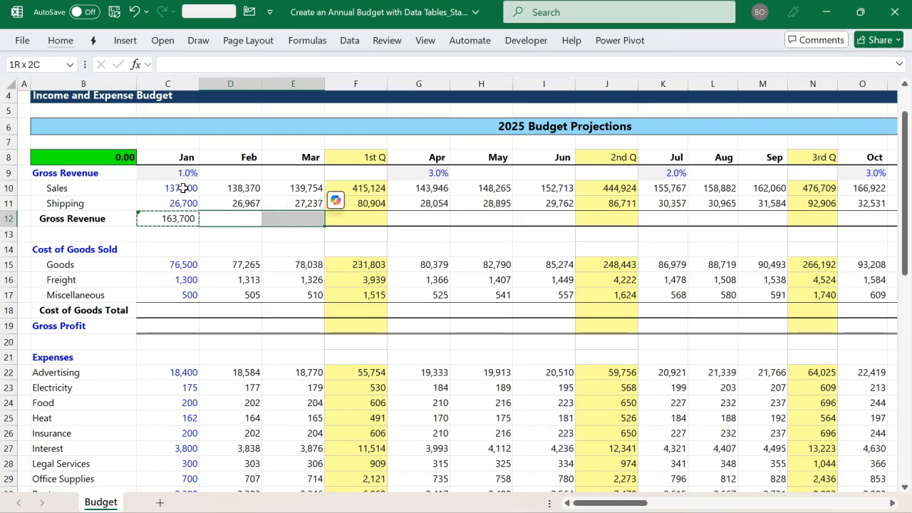
pyautogui.hotkey('shift', 'Right')
pyautogui.hotkey('shift', 'Right')
pyautogui.hotkey('shift', 'Right')
pyautogui.hotkey('shift', 'Right')
pyautogui.hotkey('shift', 'Right')
pyautogui.hotkey('shift', 'Right')
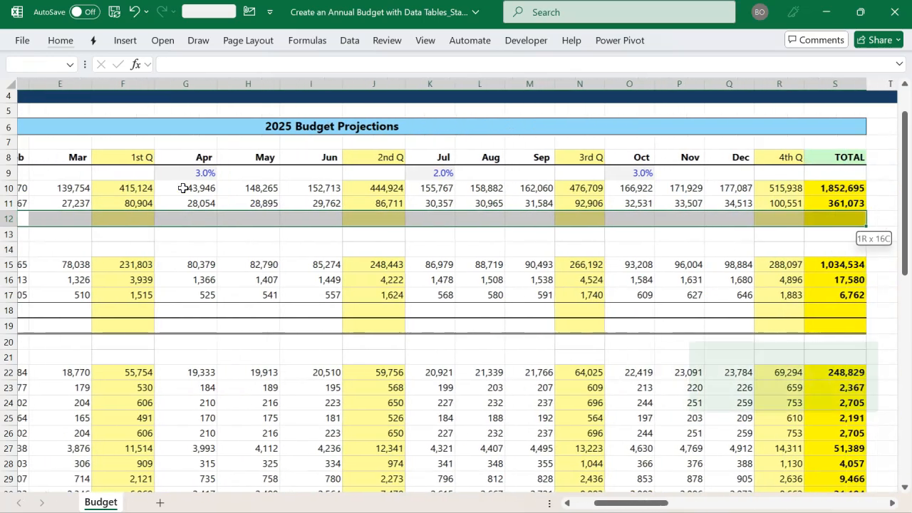
pyautogui.hotkey('ctrl', 'alt', 'v')
pyautogui.hotkey('shift', 'Left')
pyautogui.hotkey('ctrl', 'alt', 'v')
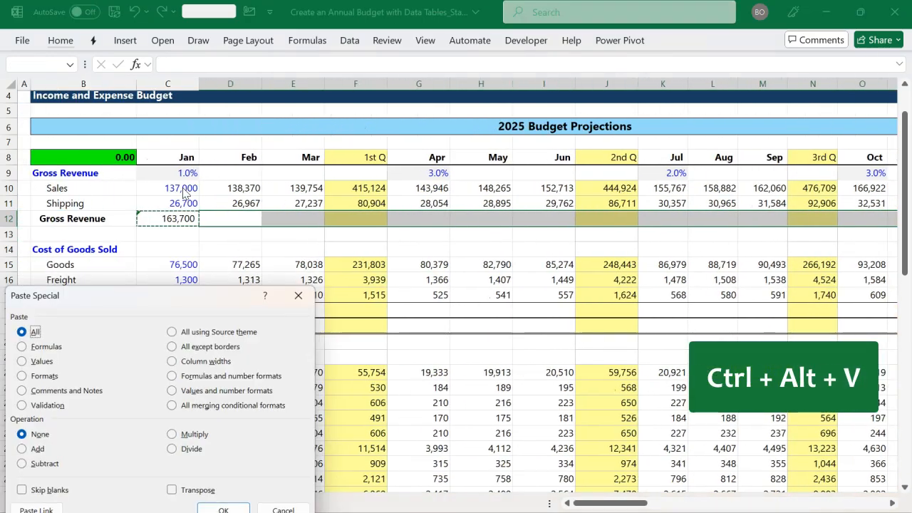
pyautogui.press('Return')
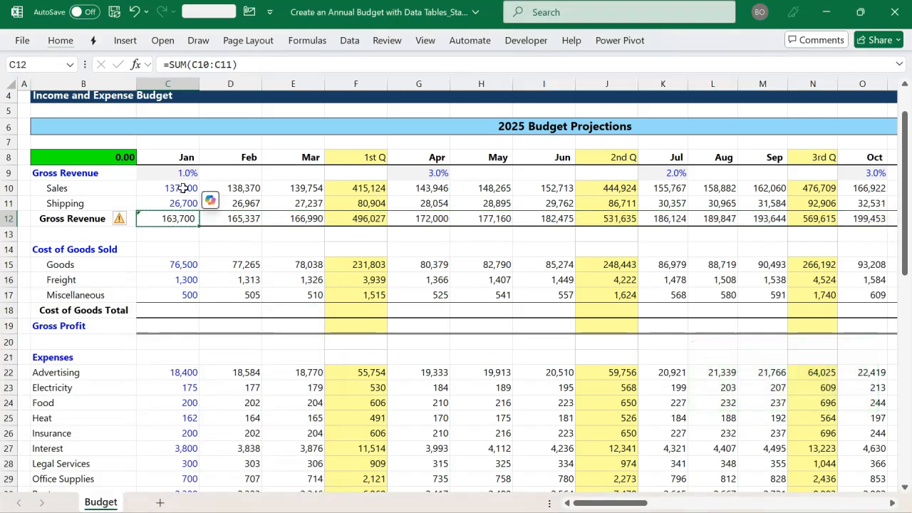
# Step: Total the January Cost of Goods in C18 by summing its Goods, Freight and Miscellaneous amounts
pyautogui.press('Down')
pyautogui.press('Down')
pyautogui.press('Down')
pyautogui.press('Down')
pyautogui.press('Down')
pyautogui.press('Down')
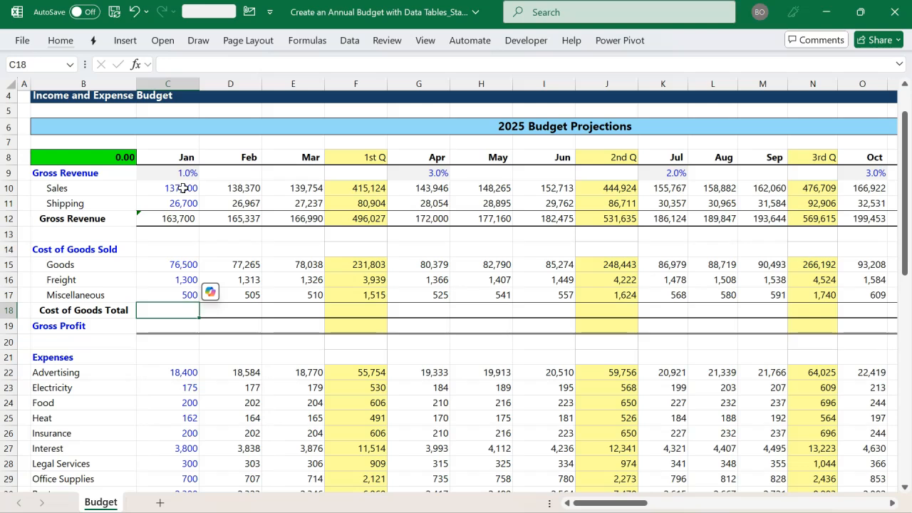
pyautogui.hotkey('alt', '=')
pyautogui.hotkey('ctrl', 'Return')
# Step: Copy the January Cost of Goods Total formula in C18 and paste only the formula across D18:S18 with Paste Special
pyautogui.hotkey('shift', 'Right')
pyautogui.hotkey('shift', 'Left')
pyautogui.press('Right')
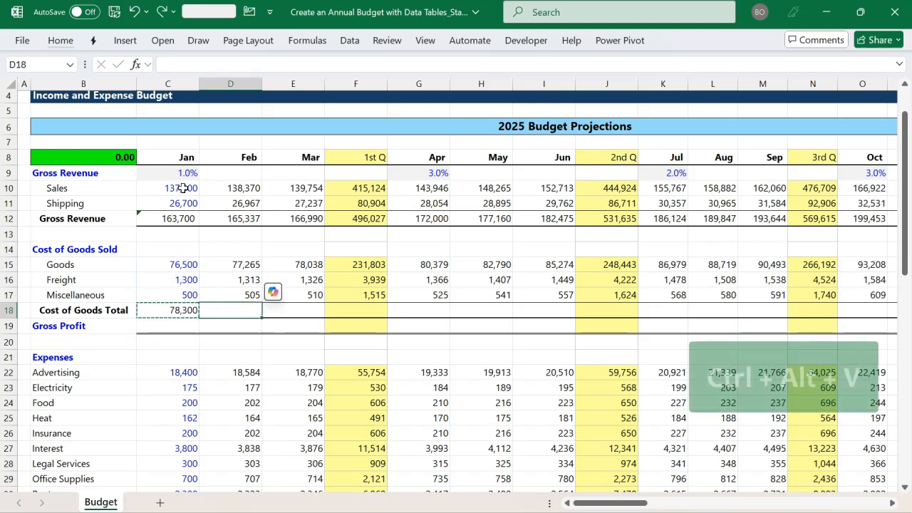
pyautogui.hotkey('shift', 'Right')
pyautogui.hotkey('shift', 'Right')
pyautogui.hotkey('shift', 'Right')
pyautogui.hotkey('shift', 'Right')
pyautogui.hotkey('shift', 'Right')
pyautogui.hotkey('shift', 'Right')
pyautogui.hotkey('shift', 'Right')
pyautogui.hotkey('shift', 'Right')
pyautogui.hotkey('shift', 'Right')
pyautogui.hotkey('shift', 'Right')
pyautogui.hotkey('shift', 'Right')
pyautogui.hotkey('shift', 'Right')
pyautogui.hotkey('shift', 'Right')
pyautogui.hotkey('shift', 'Right')
pyautogui.hotkey('shift', 'Right')
pyautogui.hotkey('shift', 'Right')
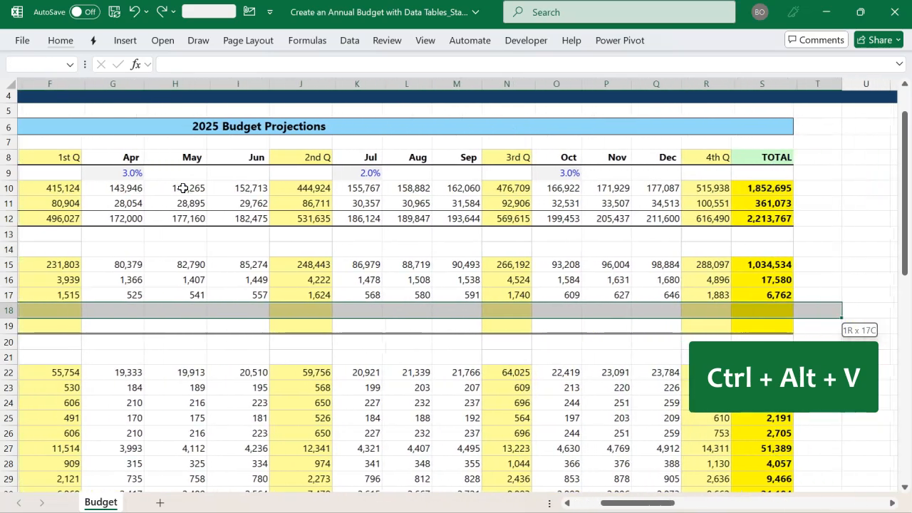
pyautogui.hotkey('ctrl', 'alt', 'v')
pyautogui.hotkey('alt', 'f')
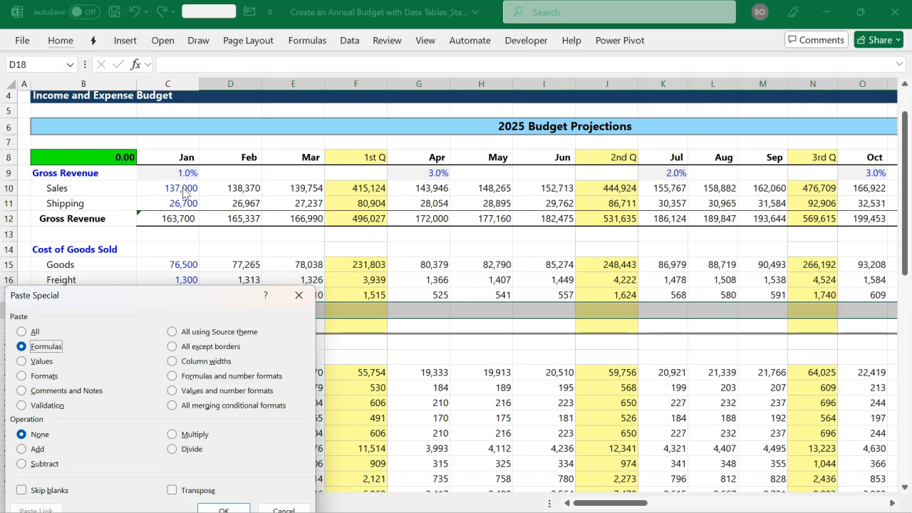
pyautogui.press('Return')
pyautogui.press('Left')
pyautogui.press('Left')
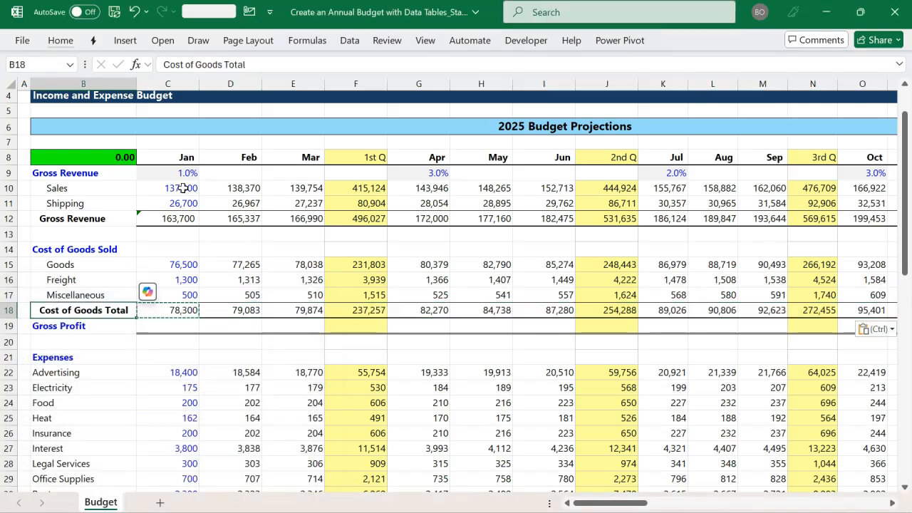
pyautogui.press('Escape')
# Step: Fill the Gross Profit row C19:S19 in one entry with =C12-C18, subtracting Cost of Goods Total from Gross Revenue
pyautogui.press('Down')
pyautogui.press('Right')
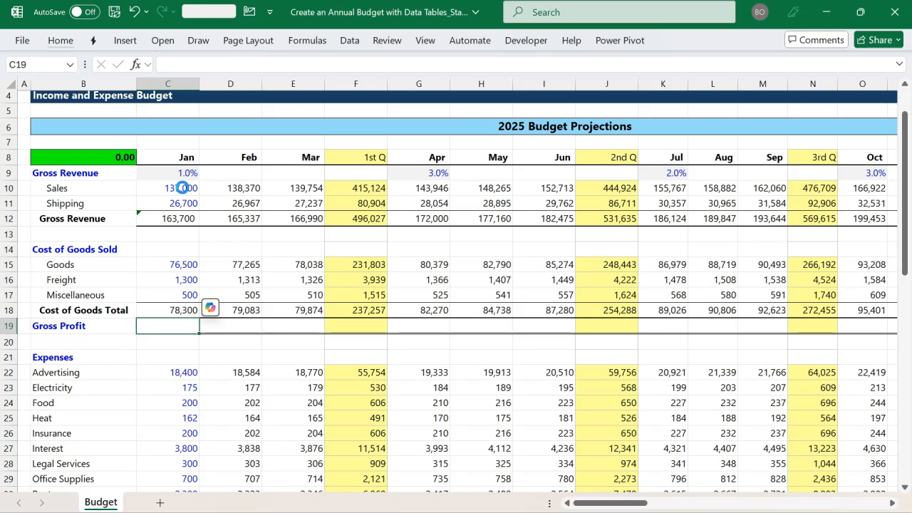
pyautogui.hotkey('shift', 'Right')
pyautogui.hotkey('shift', 'Right')
pyautogui.hotkey('shift', 'Right')
pyautogui.hotkey('shift', 'Right')
pyautogui.hotkey('shift', 'Right')
pyautogui.hotkey('shift', 'Right')
pyautogui.hotkey('shift', 'Right')
pyautogui.hotkey('shift', 'Right')
pyautogui.hotkey('shift', 'Right')
pyautogui.hotkey('shift', 'Right')
pyautogui.hotkey('shift', 'Right')
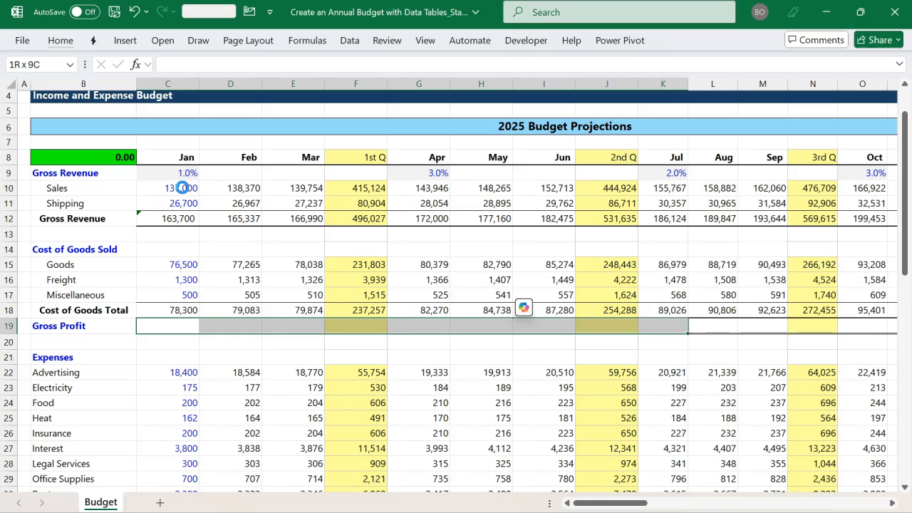
pyautogui.hotkey('shift', 'Right')
pyautogui.hotkey('shift', 'Right')
pyautogui.hotkey('shift', 'Right')
pyautogui.hotkey('shift', 'Right')
pyautogui.hotkey('shift', 'Right')
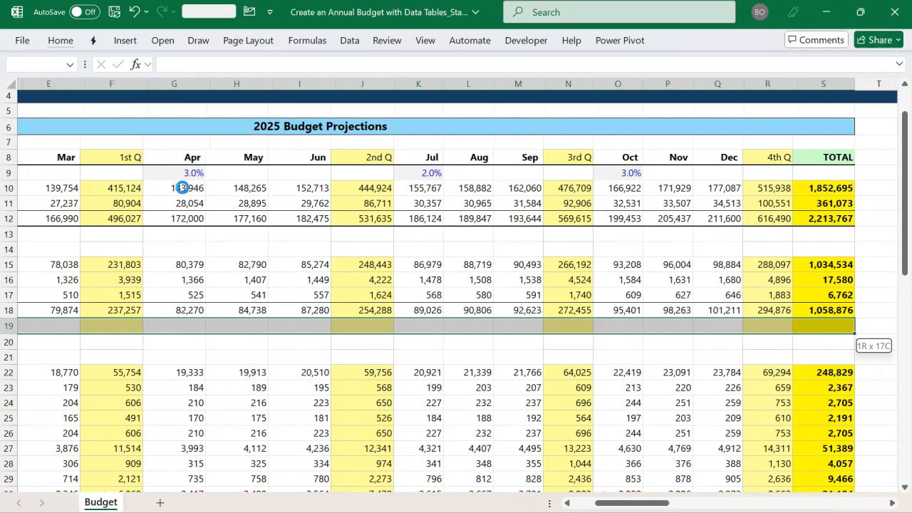
pyautogui.hotkey('ctrl', 'BackSpace')
pyautogui.write('=')
pyautogui.press('Up')
pyautogui.press('Up')
pyautogui.press('Up')
pyautogui.press('Up')
pyautogui.press('Up')
pyautogui.press('Up')
pyautogui.press('Up')
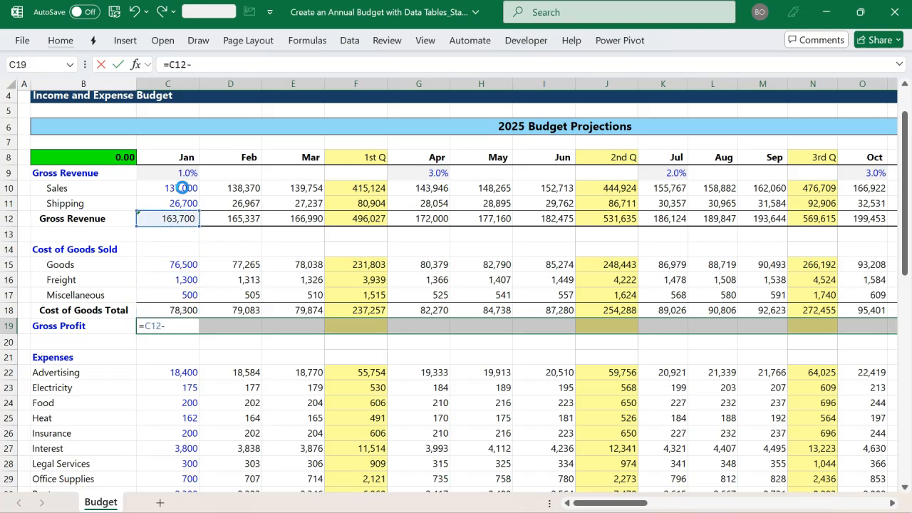
pyautogui.write('-')
pyautogui.press('Up')
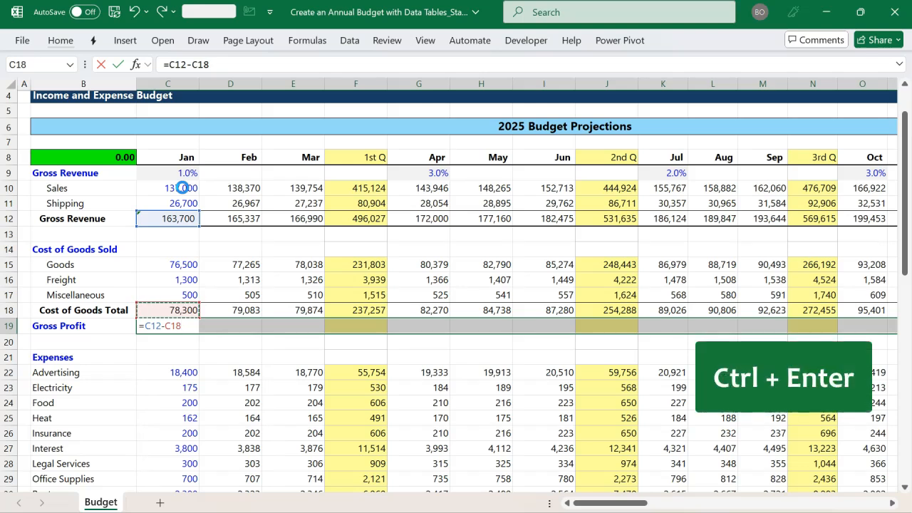
pyautogui.hotkey('ctrl', 'Return')
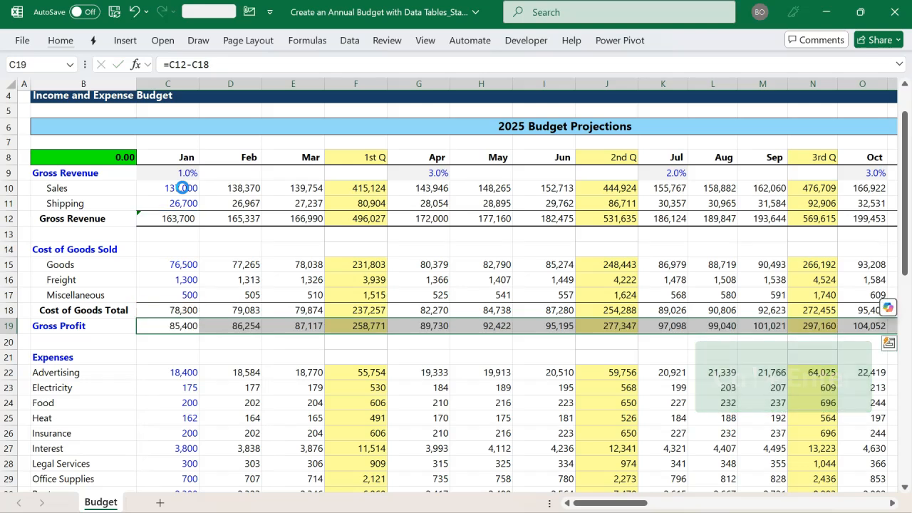
# Step: Total the January expenses in C38 with =SUM(C22:C37)
pyautogui.press('Right')
pyautogui.press('Left')
pyautogui.press('Left')
pyautogui.press('Down')
pyautogui.press('Down')
pyautogui.press('Down')
pyautogui.press('Down')
pyautogui.press('Down')
pyautogui.press('Down')
pyautogui.press('Down')
pyautogui.press('Down')
pyautogui.press('Down')
pyautogui.press('Down')
pyautogui.press('Down')
pyautogui.press('Down')
pyautogui.press('Down')
pyautogui.press('Down')
pyautogui.press('Down')
pyautogui.press('Down')
pyautogui.press('Down')
pyautogui.press('Down')
pyautogui.press('Down')
pyautogui.press('Down')
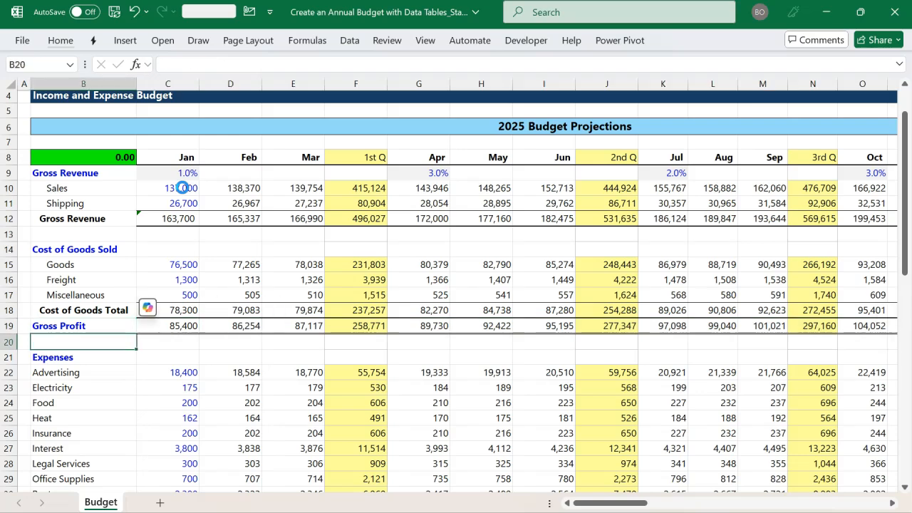
pyautogui.press('Up')
pyautogui.press('Up')
pyautogui.press('Up')
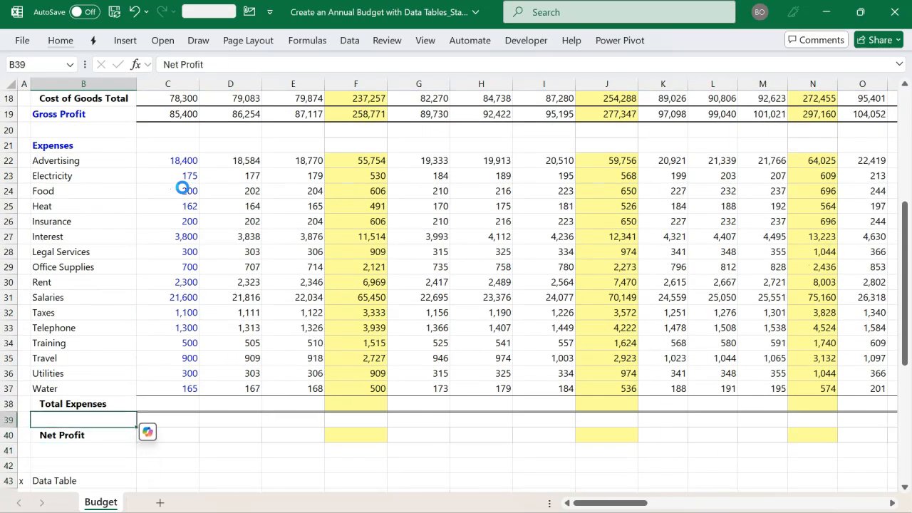
pyautogui.press('Up')
pyautogui.press('Up')
pyautogui.press('Right')
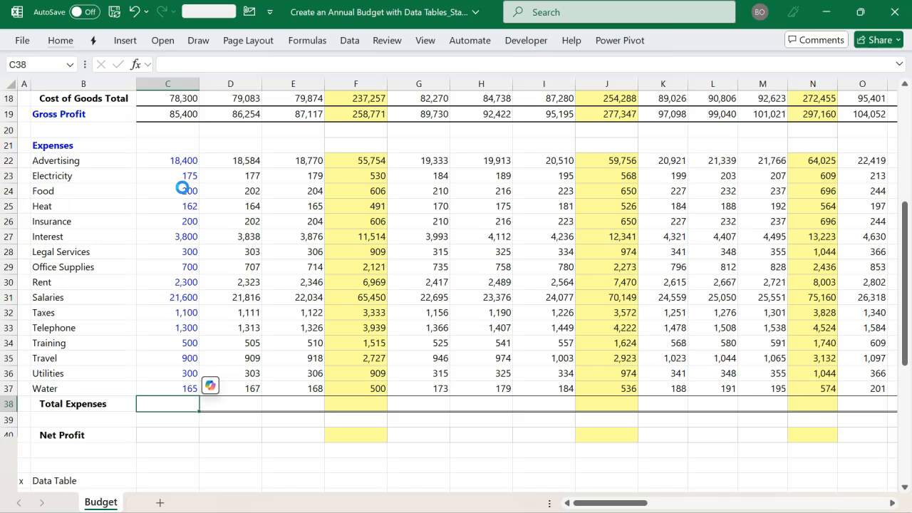
pyautogui.hotkey('alt', '=')
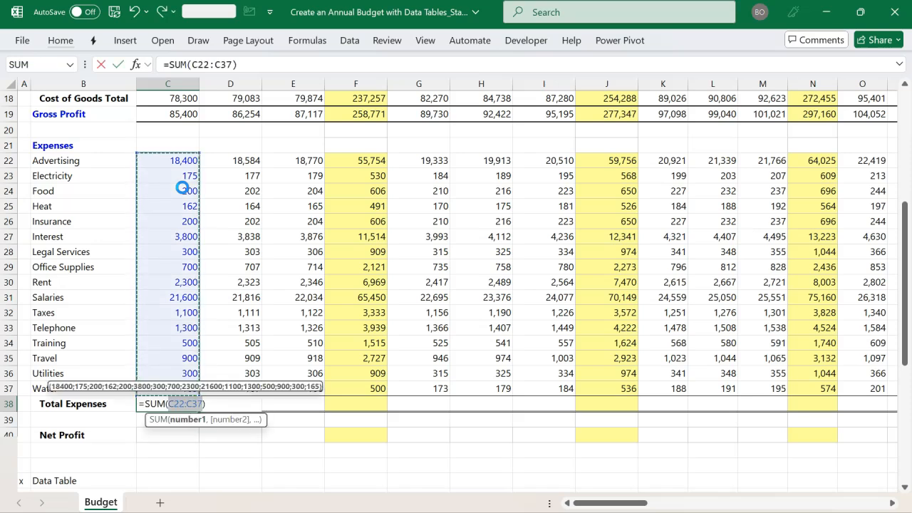
pyautogui.press('Return')
pyautogui.press('Up')
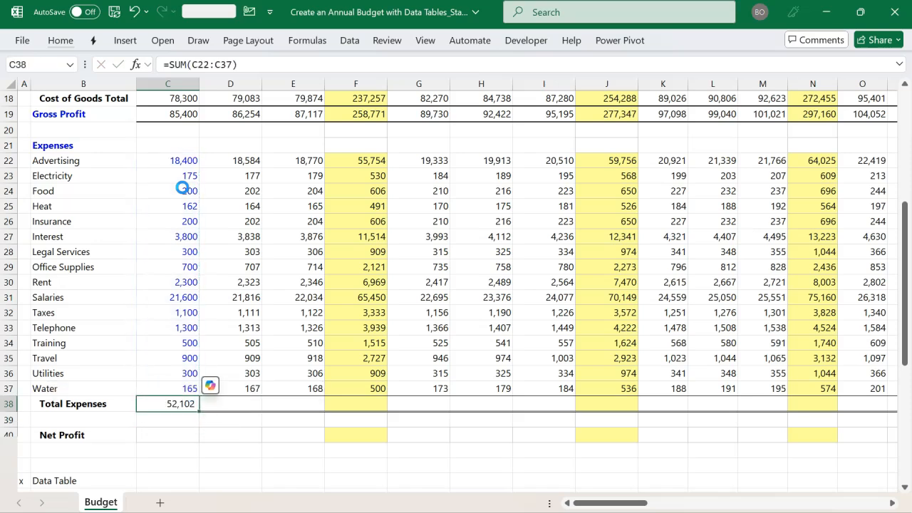
# Step: Copy the January Total Expenses formula in C38 and paste only the formula across D38:S38 with Paste Special
pyautogui.hotkey('shift', 'Right')
pyautogui.hotkey('shift', 'Right')
pyautogui.hotkey('shift', 'Right')
pyautogui.hotkey('shift', 'Right')
pyautogui.hotkey('shift', 'Right')
pyautogui.hotkey('shift', 'Right')
pyautogui.hotkey('shift', 'Right')
pyautogui.hotkey('shift', 'Right')
pyautogui.hotkey('shift', 'Right')
pyautogui.hotkey('shift', 'Right')
pyautogui.hotkey('shift', 'Right')
pyautogui.hotkey('shift', 'Right')
pyautogui.hotkey('shift', 'Right')
pyautogui.hotkey('shift', 'Right')
pyautogui.hotkey('shift', 'Right')
pyautogui.hotkey('shift', 'Right')
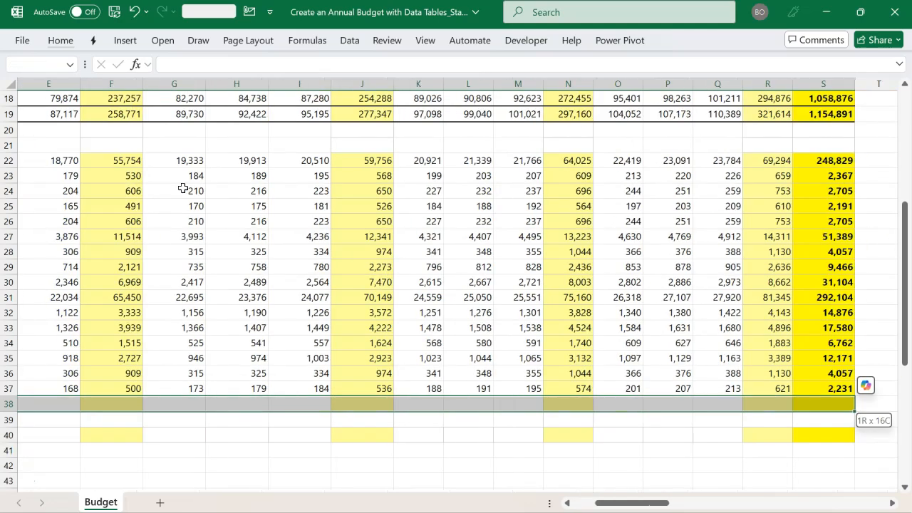
pyautogui.hotkey('ctrl', 'alt', 'v')
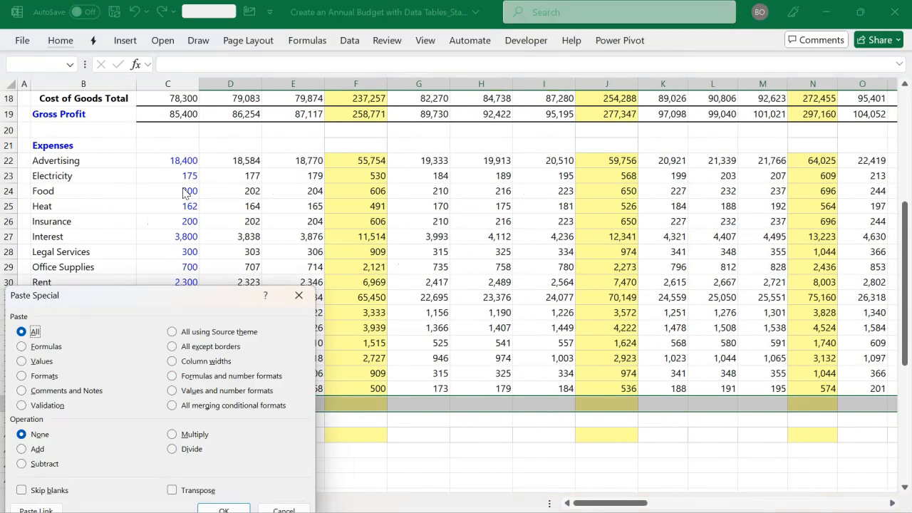
pyautogui.press('Return')
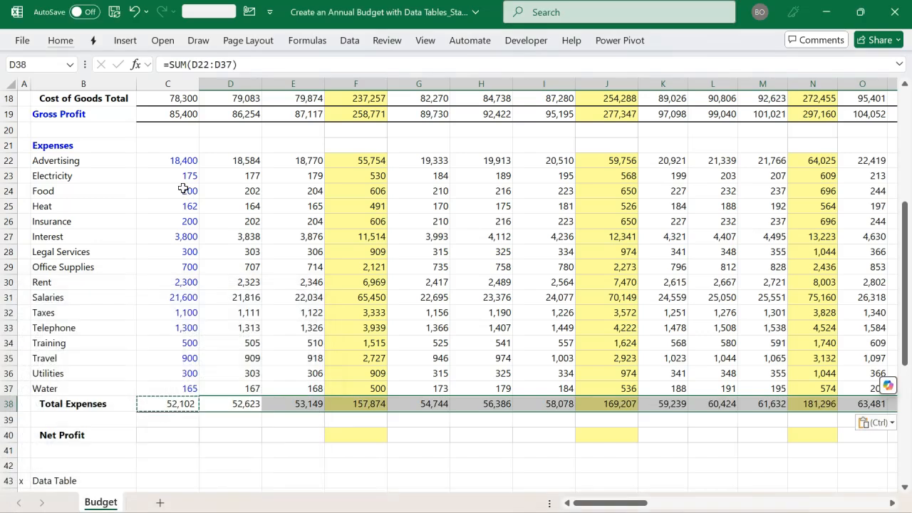
pyautogui.press('Left')
pyautogui.press('Left')
pyautogui.press('Escape')
# Step: Fill the Net Profit row C40:S40 in one entry with =C19-C38, subtracting Total Expenses from Gross Profit
pyautogui.press('Down')
pyautogui.press('Down')
pyautogui.press('Right')
pyautogui.hotkey('shift', 'Right')
pyautogui.hotkey('shift', 'Right')
pyautogui.hotkey('shift', 'Right')
pyautogui.hotkey('shift', 'Right')
pyautogui.hotkey('shift', 'Right')
pyautogui.hotkey('shift', 'Right')
pyautogui.hotkey('shift', 'Right')
pyautogui.hotkey('shift', 'Right')
pyautogui.hotkey('shift', 'Right')
pyautogui.hotkey('shift', 'Right')
pyautogui.hotkey('shift', 'Right')
pyautogui.hotkey('shift', 'Right')
pyautogui.hotkey('shift', 'Right')
pyautogui.hotkey('shift', 'Right')
pyautogui.hotkey('shift', 'Right')
pyautogui.hotkey('shift', 'Right')
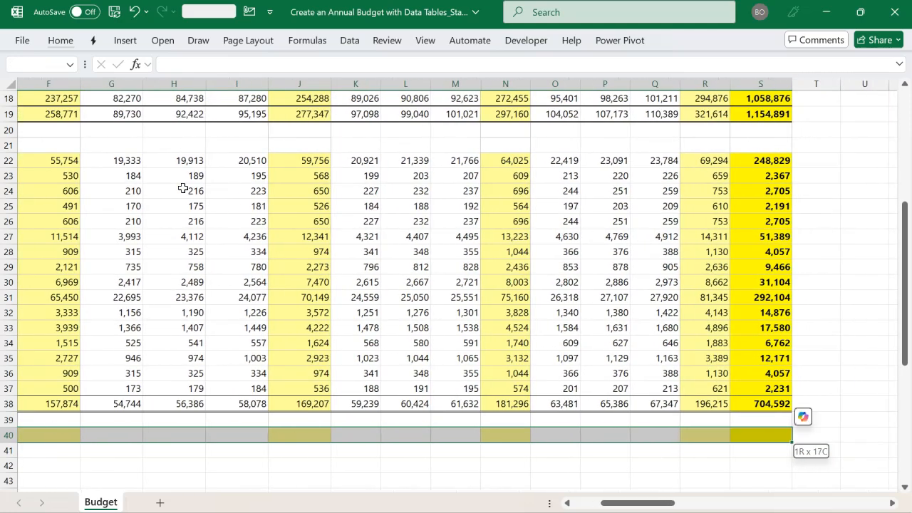
pyautogui.hotkey('ctrl', 'BackSpace')
pyautogui.write('=')
pyautogui.click(174, 118)
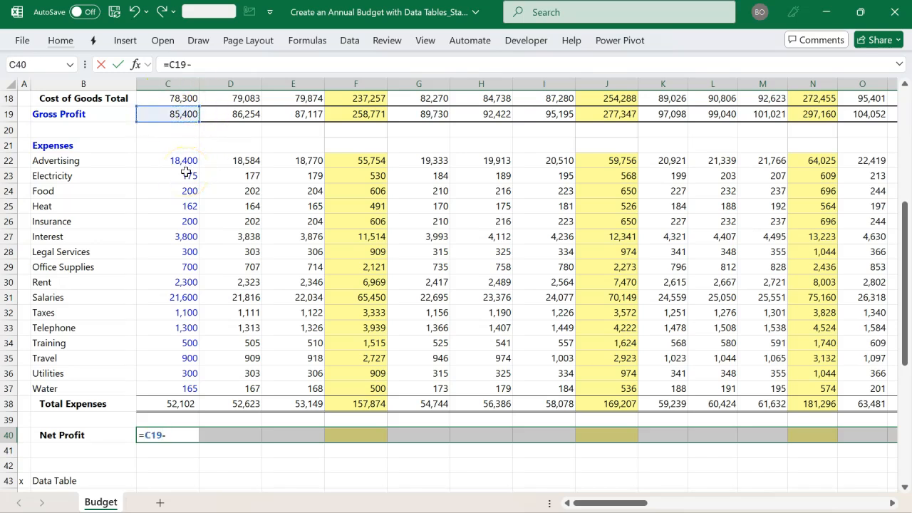
pyautogui.click(171, 403)
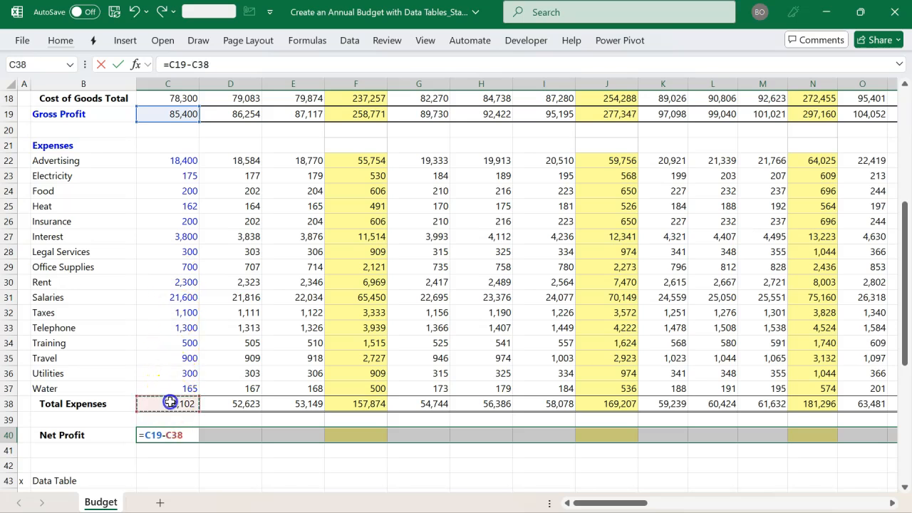
pyautogui.hotkey('ctrl', 'Return')
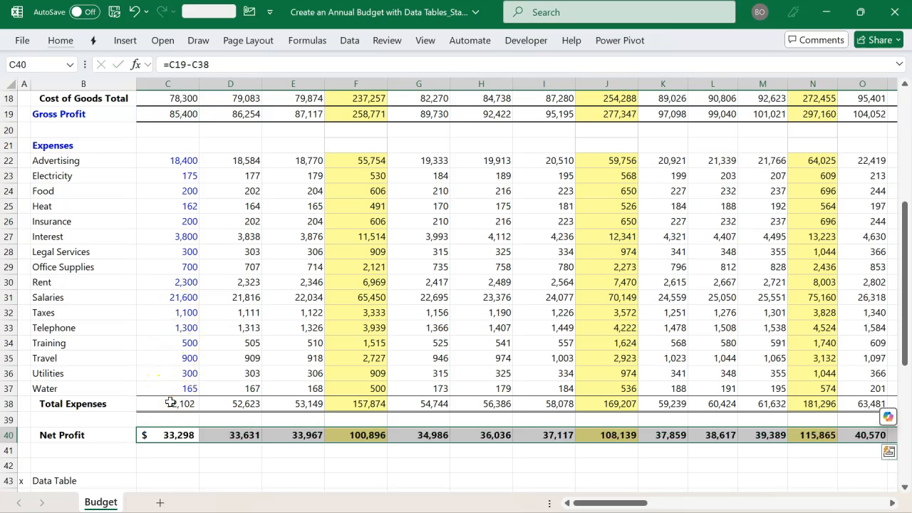
# Step: Review the Net Profit row month by month and quarter by quarter through to the annual total in S40
pyautogui.press('Right')
pyautogui.press('Right')
pyautogui.press('Right')
pyautogui.press('Right')
pyautogui.press('Right')
pyautogui.press('Right')
pyautogui.press('Right')
pyautogui.press('Right')
pyautogui.press('Right')
pyautogui.press('Right')
pyautogui.press('Right')
pyautogui.press('Right')
pyautogui.press('Right')
pyautogui.press('Right')
pyautogui.press('Right')
pyautogui.press('Right')
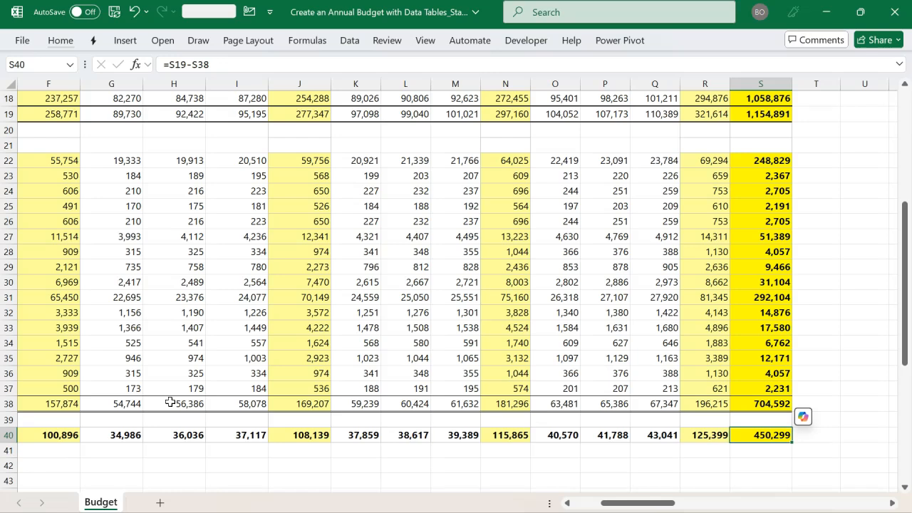
# Step: Return to the start of the budget and examine the formula in B8 that links to the annual Net Profit
pyautogui.press('Up')
pyautogui.press('Up')
pyautogui.press('Up')
pyautogui.press('Up')
pyautogui.press('Up')
pyautogui.press('Up')
pyautogui.press('Up')
pyautogui.press('Up')
pyautogui.press('Up')
pyautogui.press('Up')
pyautogui.press('Up')
pyautogui.press('Up')
pyautogui.press('Up')
pyautogui.press('Up')
pyautogui.press('Up')
pyautogui.press('Up')
pyautogui.press('Up')
pyautogui.press('Up')
pyautogui.press('Up')
pyautogui.press('Up')
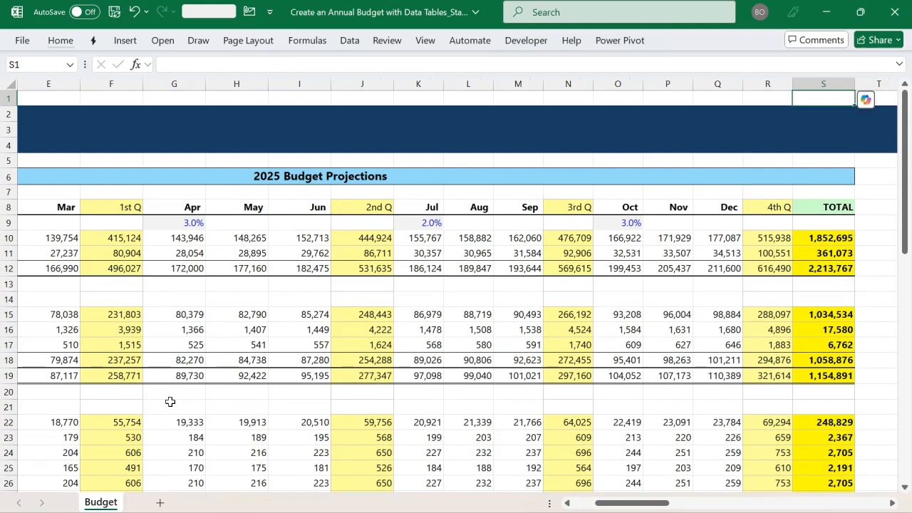
pyautogui.press('Left')
pyautogui.press('Left')
pyautogui.press('Left')
pyautogui.press('Left')
pyautogui.press('Left')
pyautogui.press('Left')
pyautogui.press('Left')
pyautogui.press('Left')
pyautogui.press('Left')
pyautogui.press('Left')
pyautogui.press('Left')
pyautogui.press('Left')
pyautogui.press('Left')
pyautogui.press('Left')
pyautogui.press('Left')
pyautogui.press('Left')
pyautogui.press('Left')
pyautogui.press('Left')
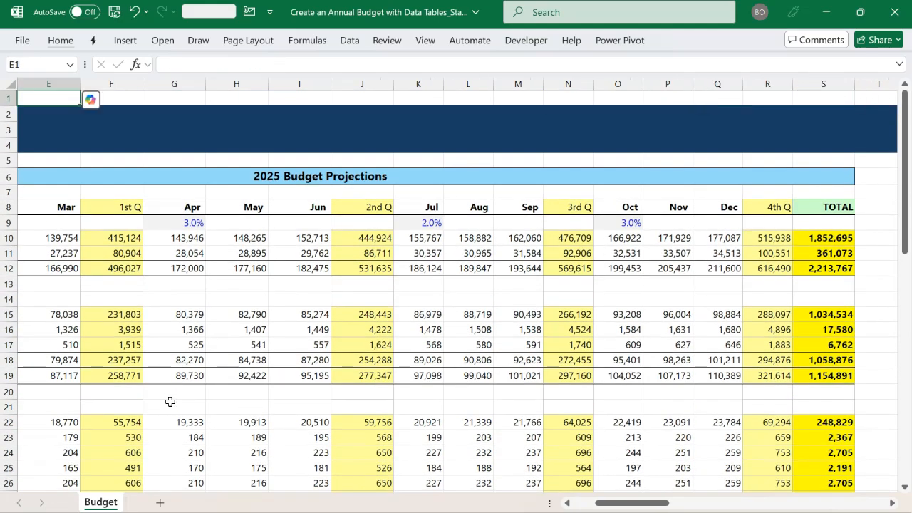
pyautogui.press('Down')
pyautogui.press('Down')
pyautogui.press('Down')
pyautogui.press('Down')
pyautogui.press('Down')
pyautogui.press('Down')
pyautogui.press('Right')
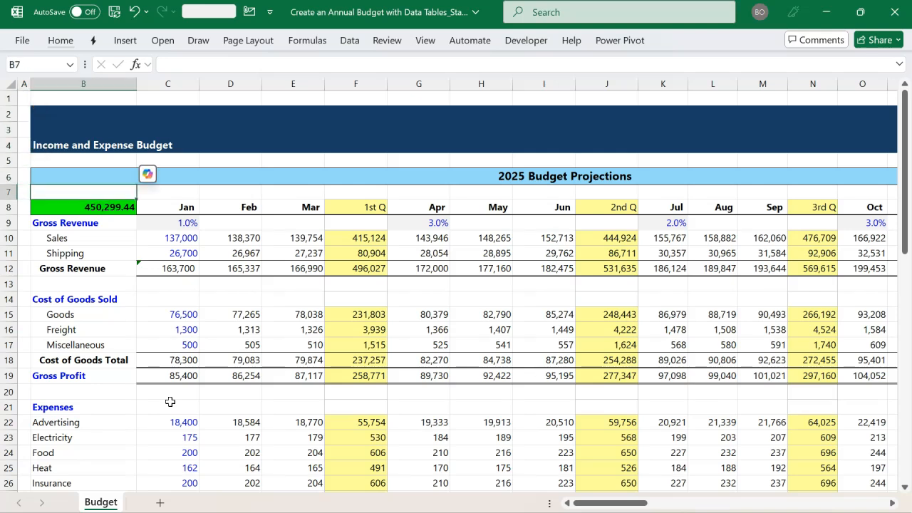
pyautogui.press('Down')
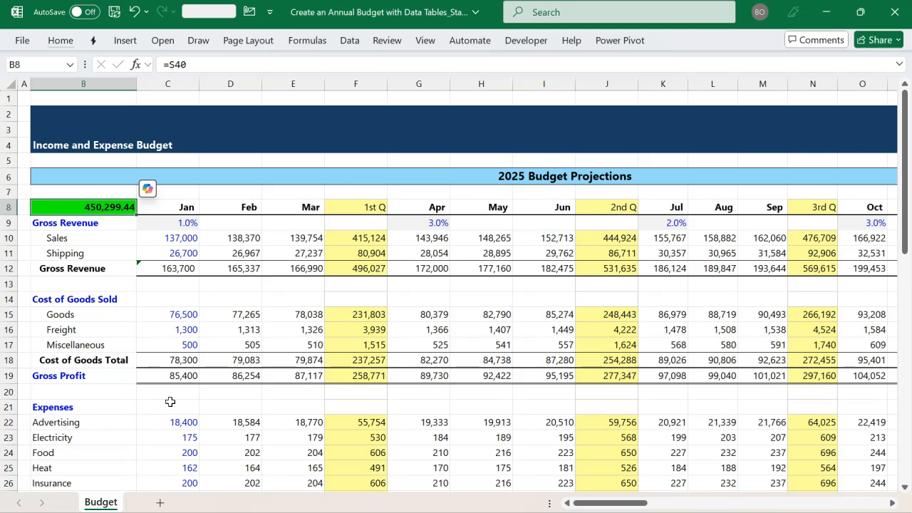
# Step: Trace the precedents of B8 and follow the arrow to its source in the Net Profit row
pyautogui.click(165, 243)
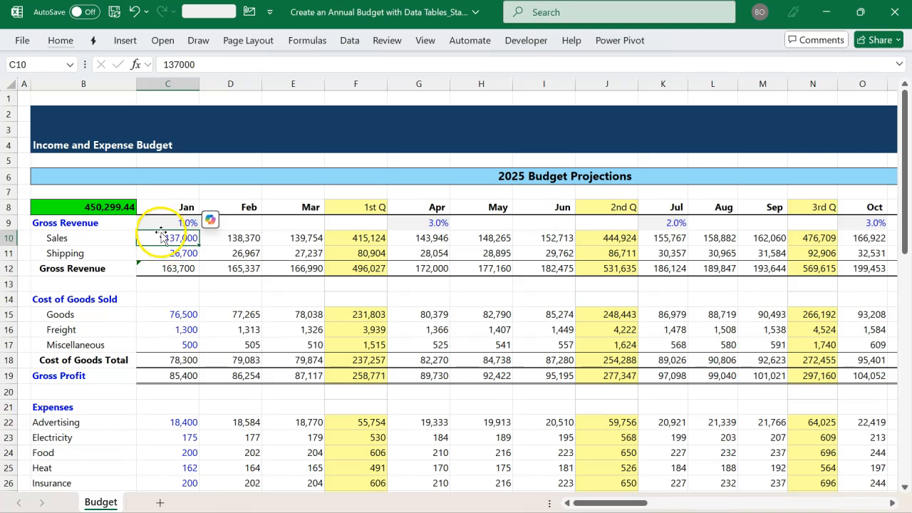
pyautogui.click(104, 205)
pyautogui.scroll(-1, 104, 205)
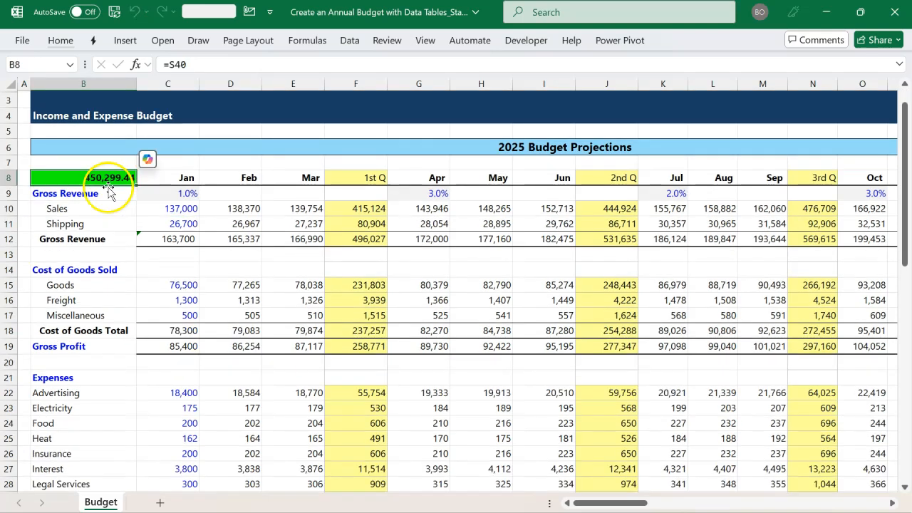
pyautogui.click(317, 43)
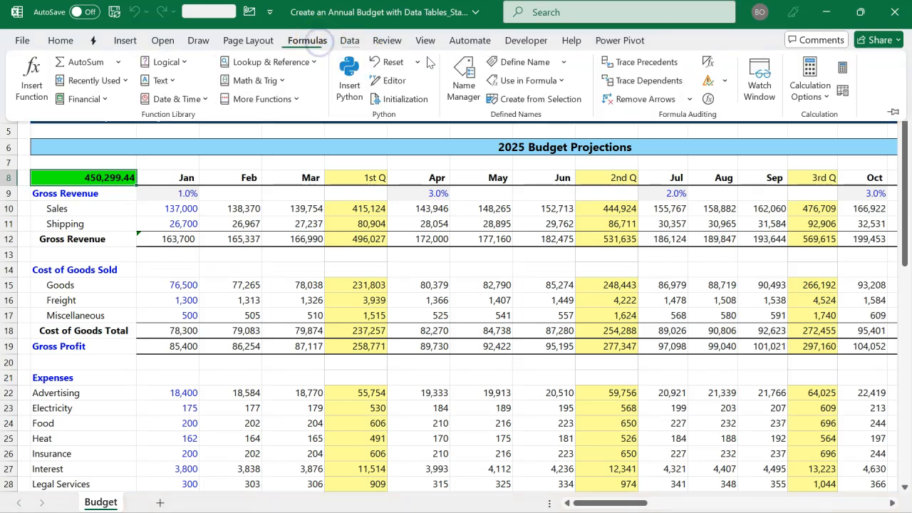
pyautogui.click(646, 62)
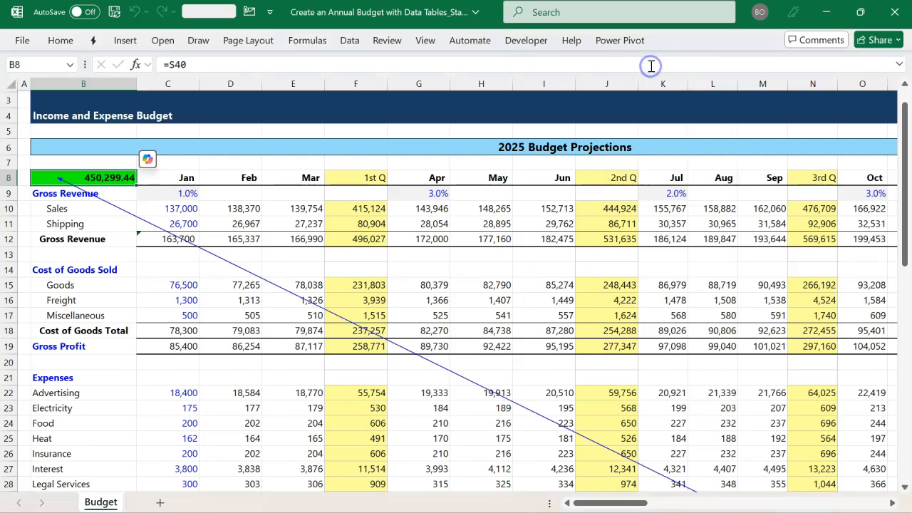
pyautogui.scroll(-3, 579, 228)
pyautogui.scroll(-2, 579, 228)
pyautogui.hscroll(4, 579, 228)
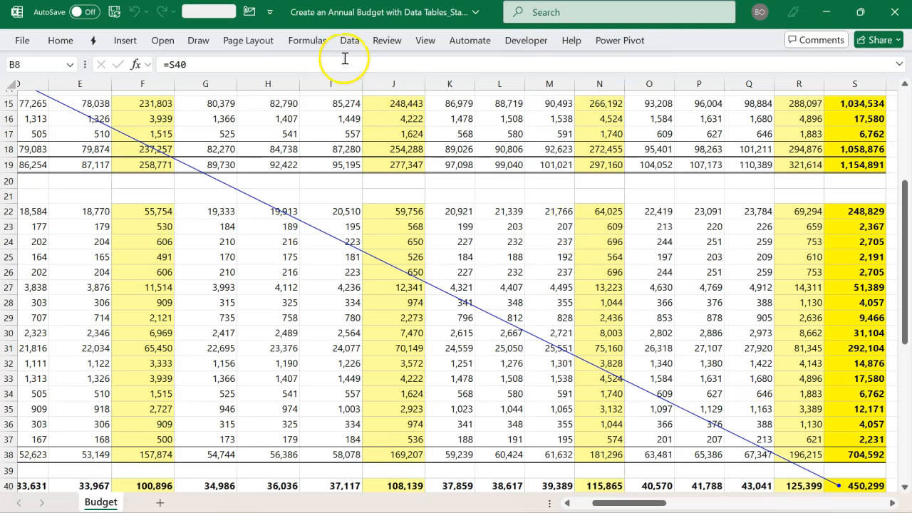
# Step: Trace further levels of precedents for B8, then remove all the tracer arrows
pyautogui.click(313, 43)
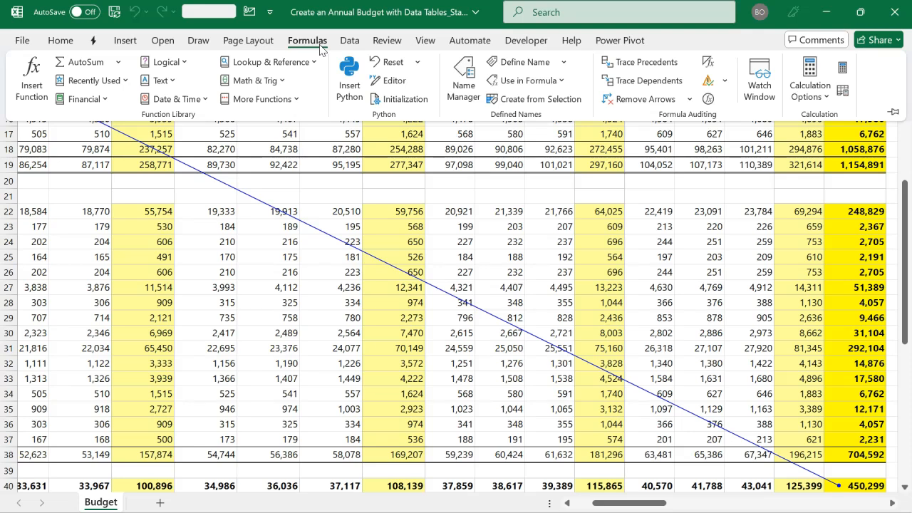
pyautogui.doubleClick(621, 61)
pyautogui.click(658, 64)
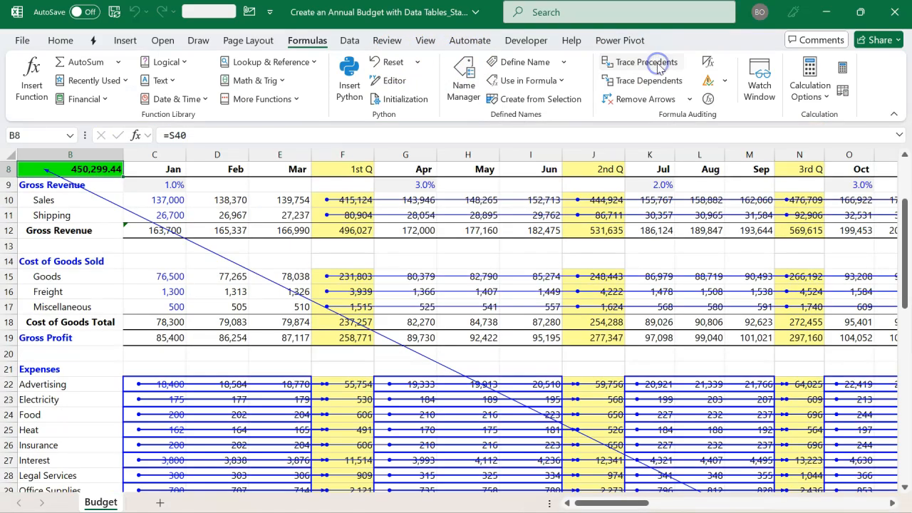
pyautogui.click(658, 62)
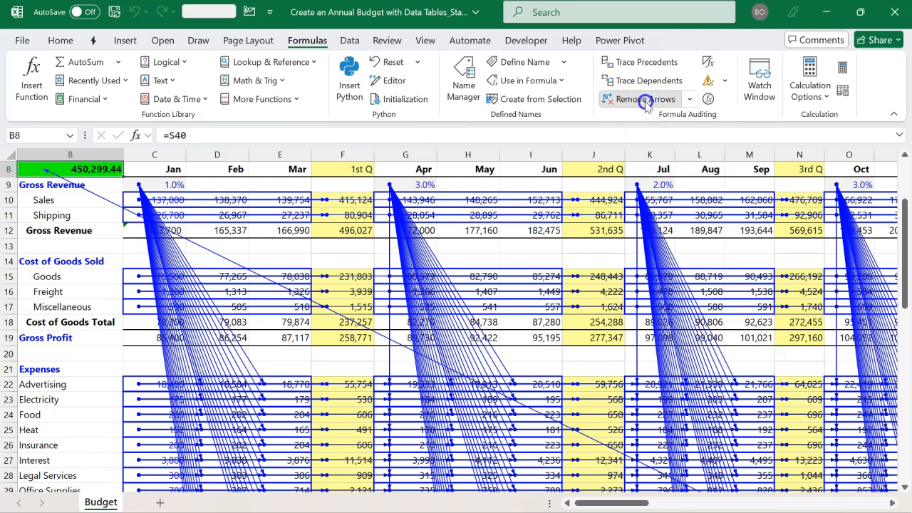
pyautogui.click(644, 100)
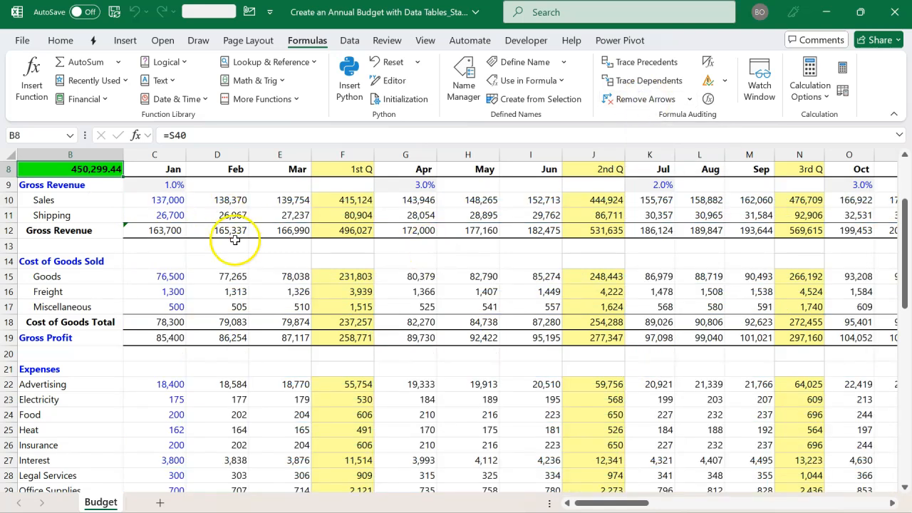
# Step: Run Goal Seek to bring B8 to 500000 by changing January Sales in C10, and discard the solution
pyautogui.scroll(1, 267, 246)
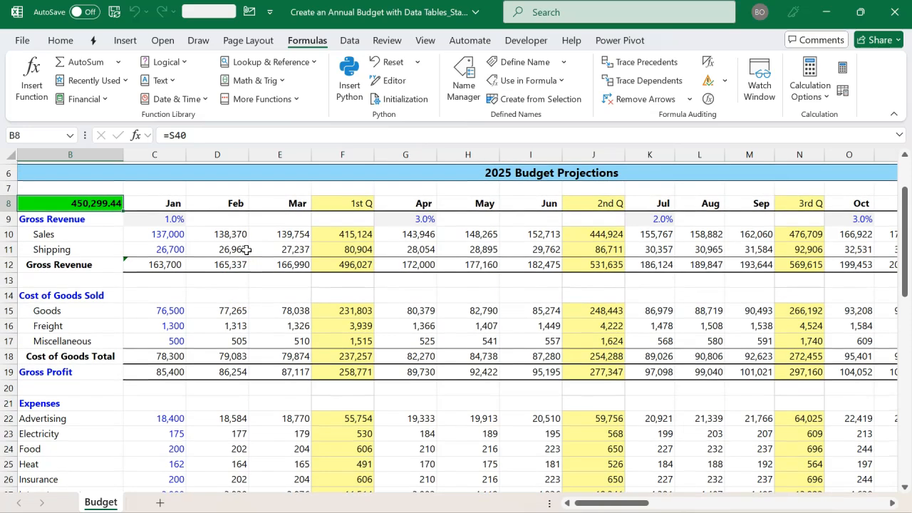
pyautogui.hscroll(-1, 133, 237)
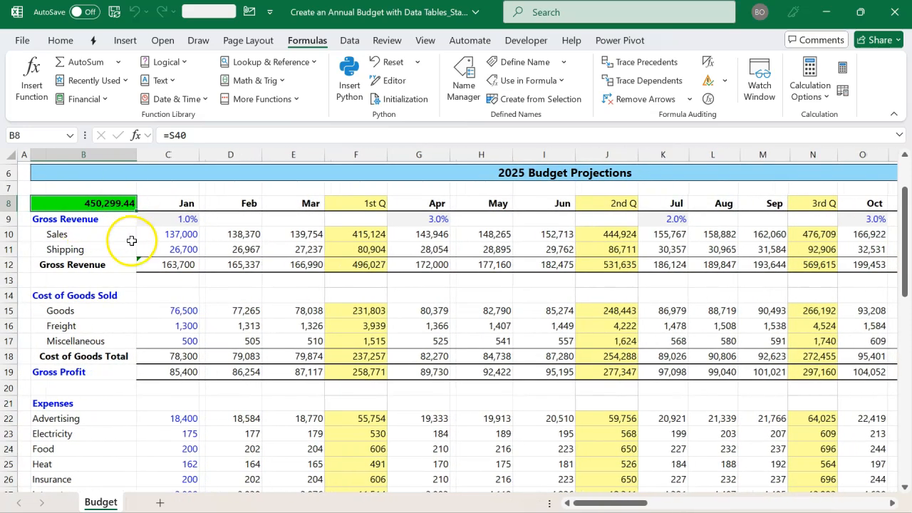
pyautogui.click(143, 237)
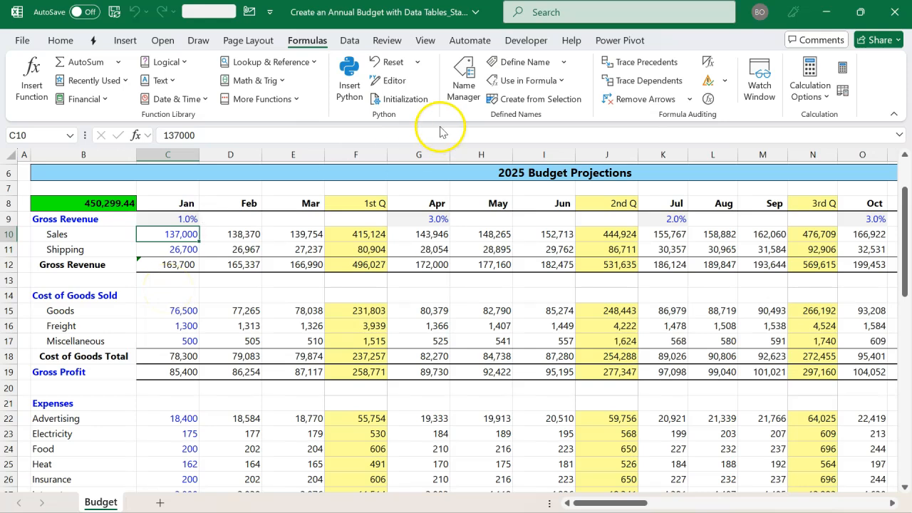
pyautogui.click(350, 42)
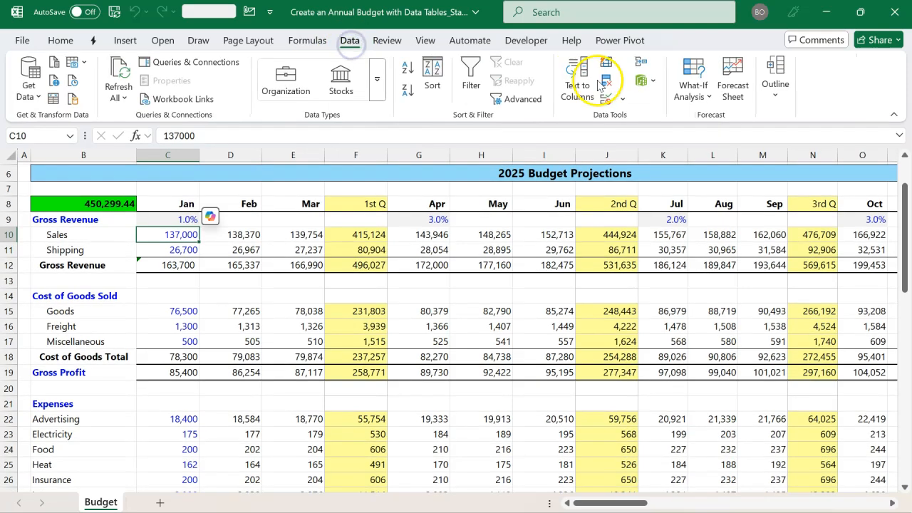
pyautogui.click(695, 91)
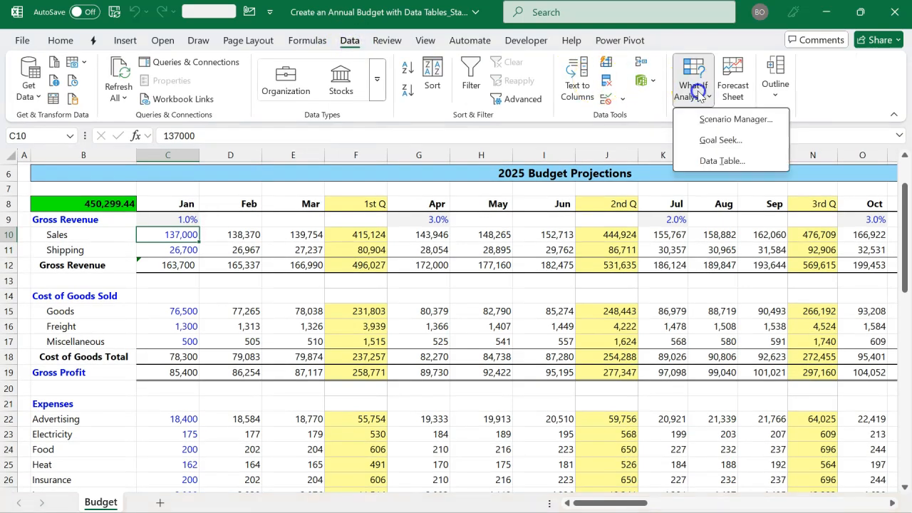
pyautogui.click(708, 141)
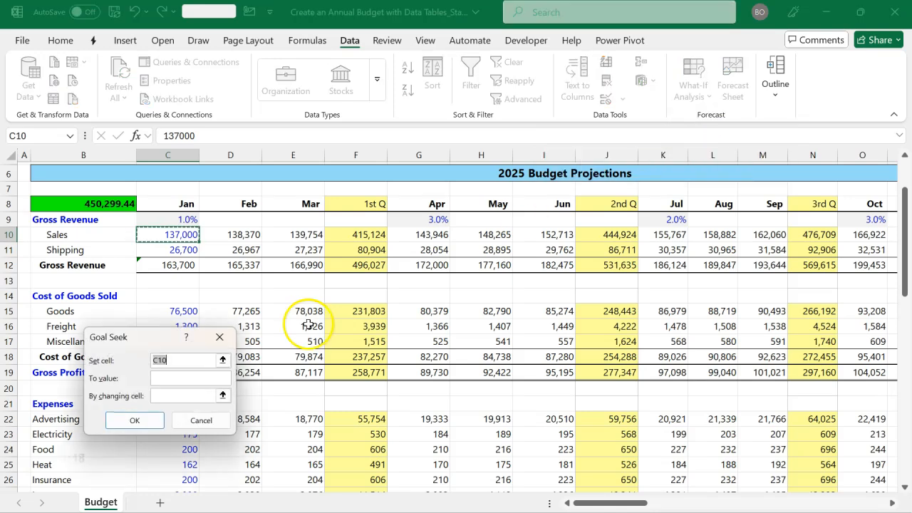
pyautogui.click(111, 207)
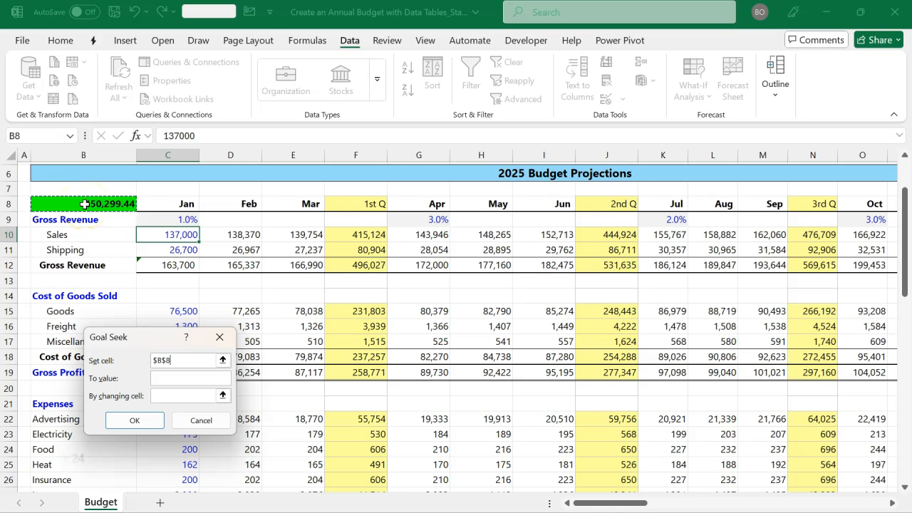
pyautogui.click(183, 378)
pyautogui.write('500000')
pyautogui.click(223, 395)
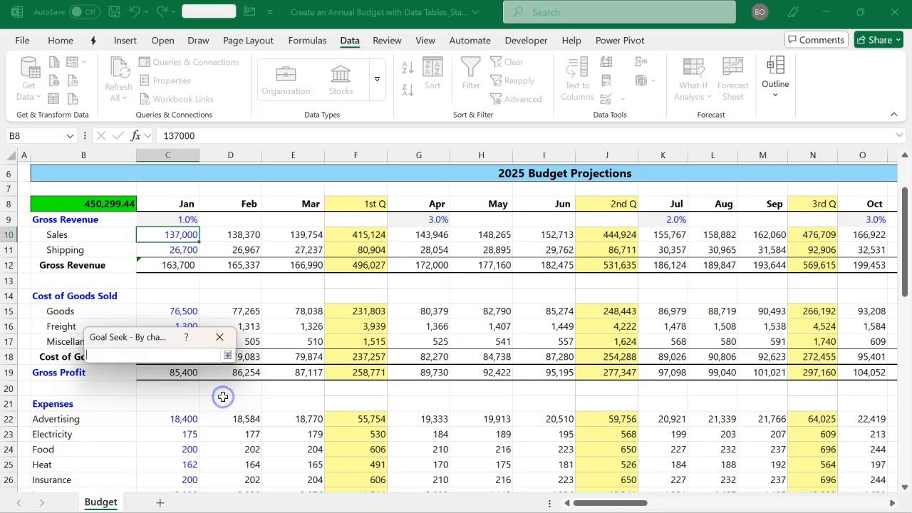
pyautogui.click(157, 235)
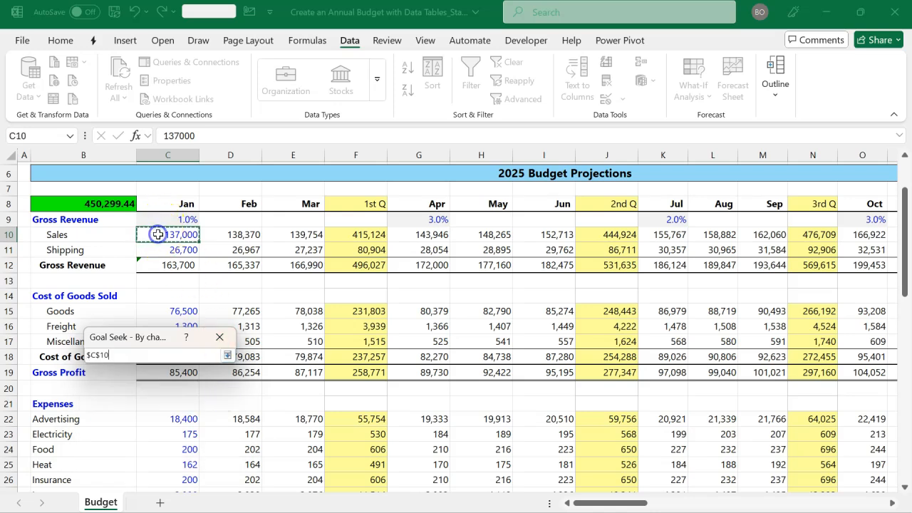
pyautogui.click(227, 354)
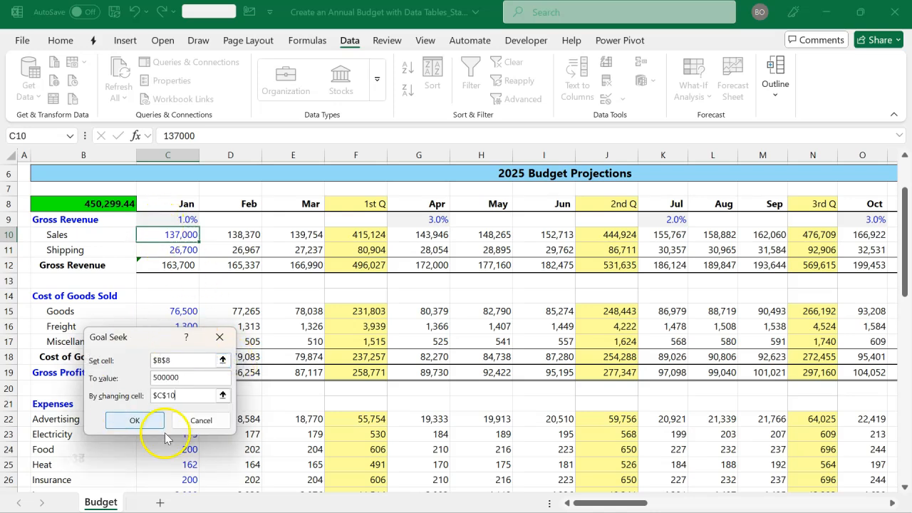
pyautogui.click(144, 421)
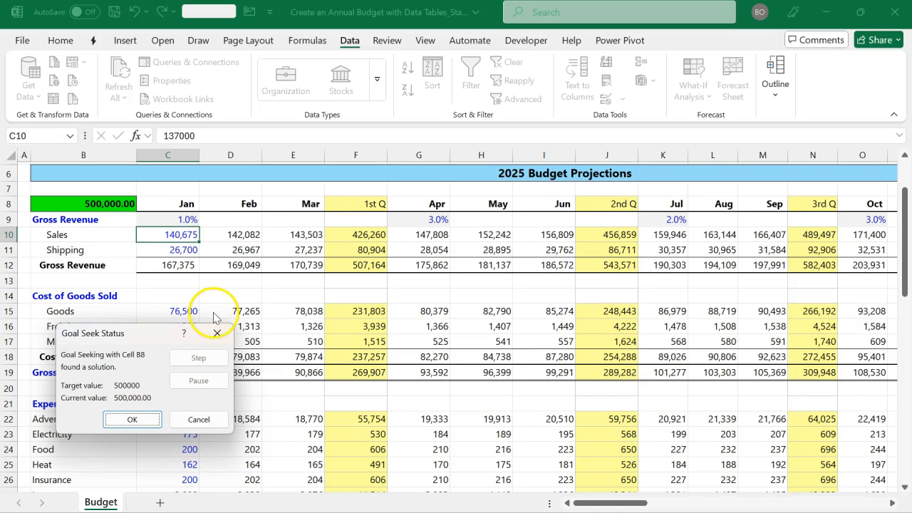
pyautogui.click(200, 419)
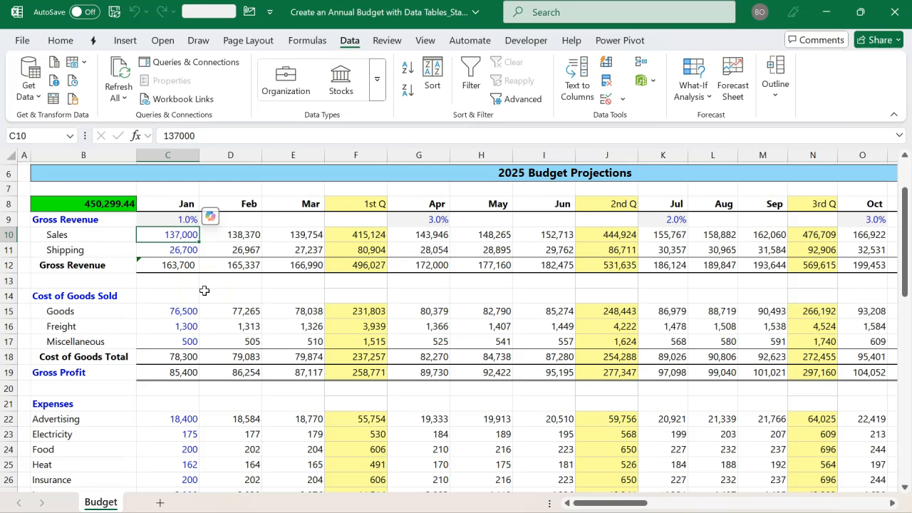
pyautogui.click(695, 91)
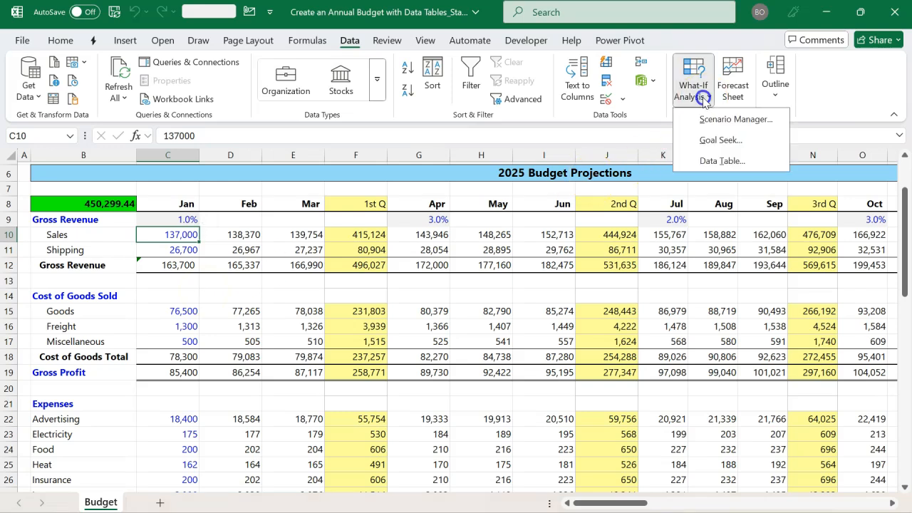
pyautogui.click(713, 170)
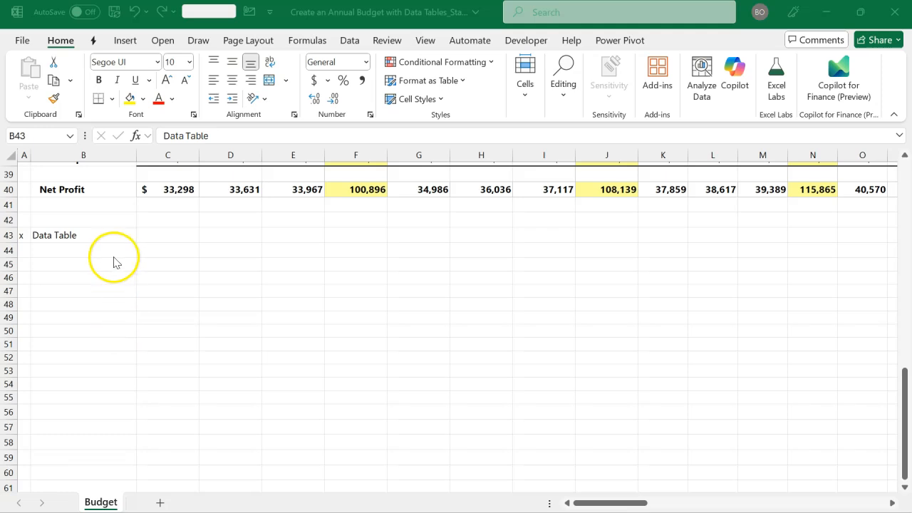
# Step: Fill B45 below the Data Table label with yellow and enter =B8 in it
pyautogui.click(113, 263)
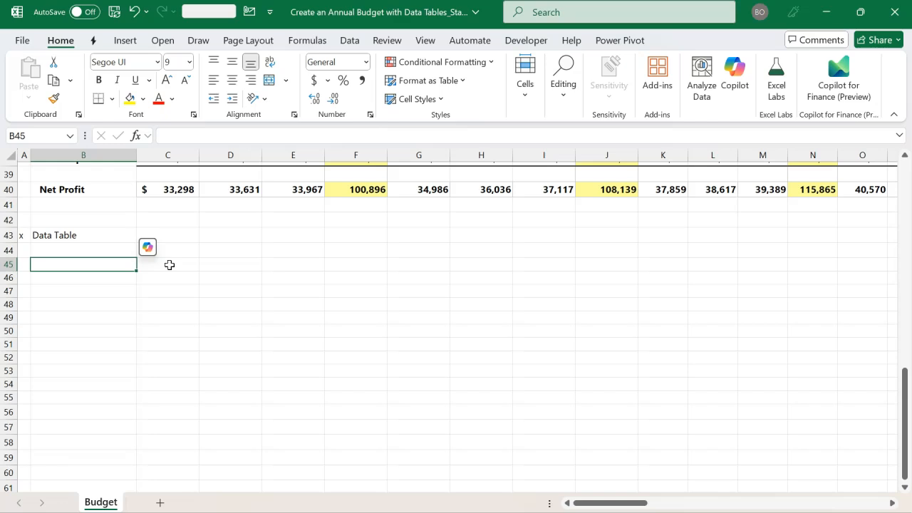
pyautogui.click(130, 100)
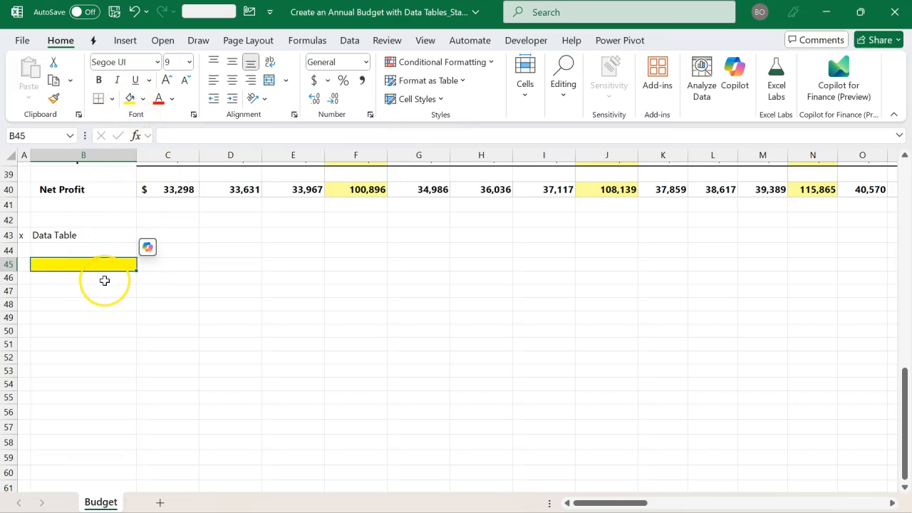
pyautogui.write('=')
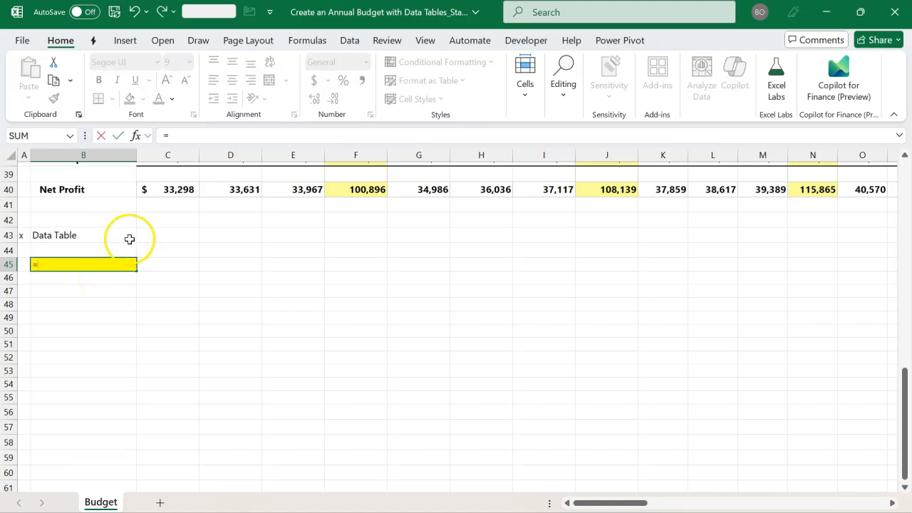
pyautogui.scroll(7, 128, 238)
pyautogui.scroll(6, 128, 238)
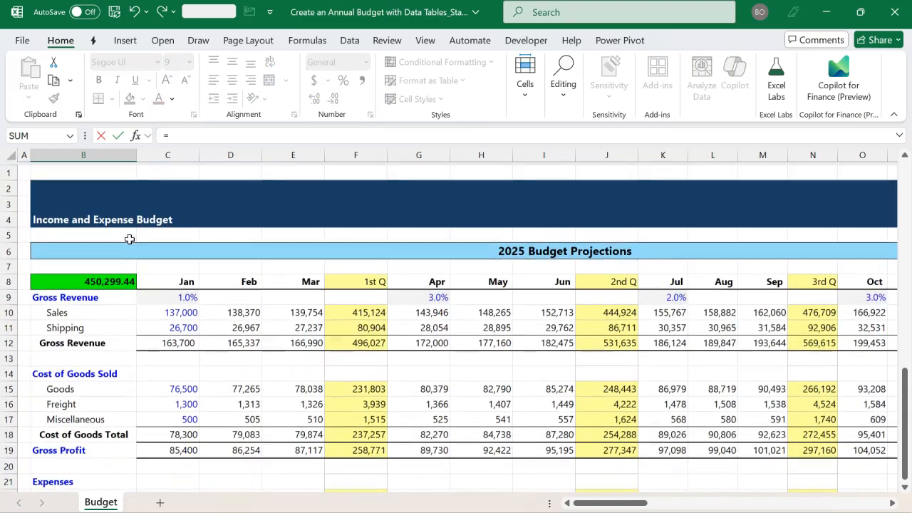
pyautogui.click(103, 274)
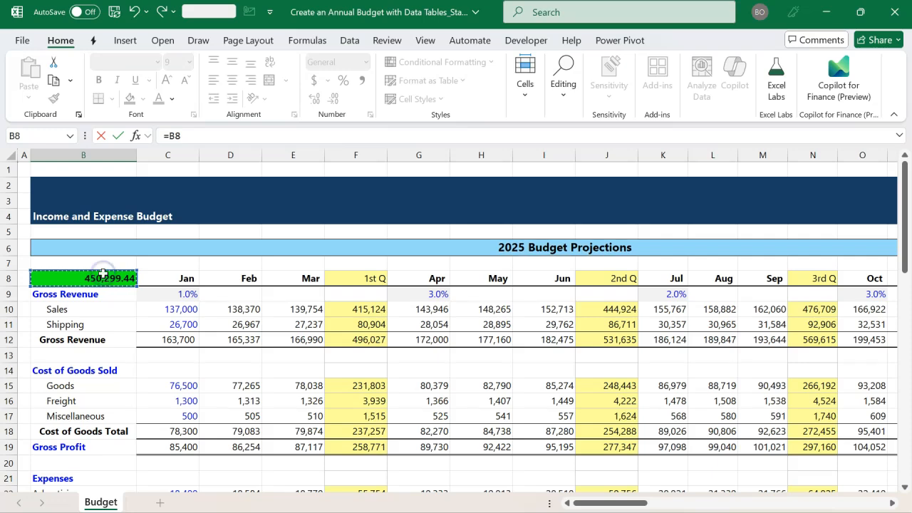
pyautogui.hotkey('ctrl', 'Return')
# Step: Select B46:B56 together with C45:H45 as the column and row input ranges of the data table
pyautogui.press('Down')
pyautogui.press('Down')
pyautogui.press('Down')
pyautogui.press('Down')
pyautogui.press('Down')
pyautogui.press('Down')
pyautogui.press('Down')
pyautogui.press('Down')
pyautogui.press('Down')
pyautogui.press('Down')
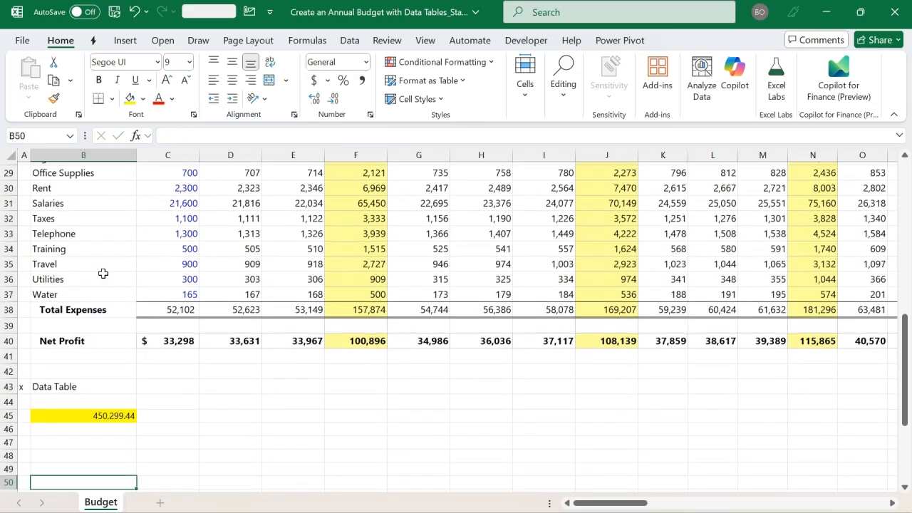
pyautogui.scroll(-2, 104, 274)
pyautogui.click(163, 262)
pyautogui.moveTo(106, 264); pyautogui.dragTo(99, 395)
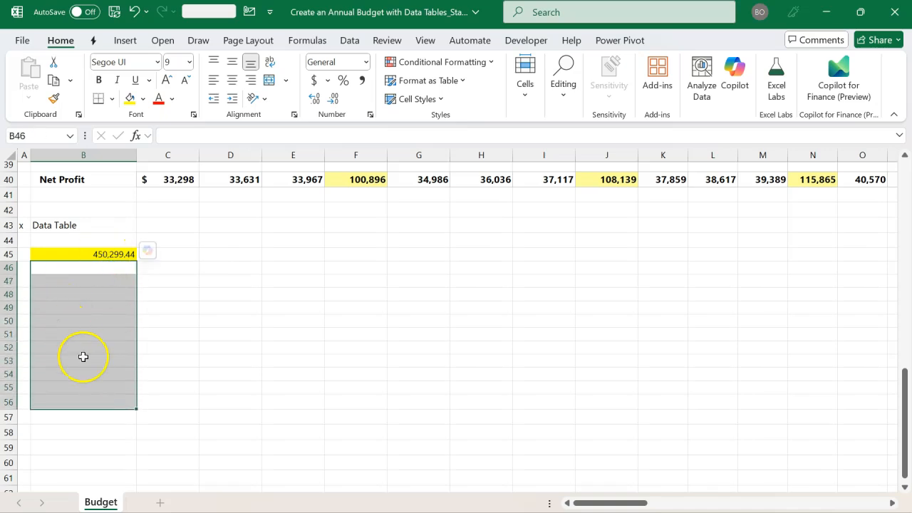
pyautogui.moveTo(190, 255); pyautogui.dragTo(484, 251)
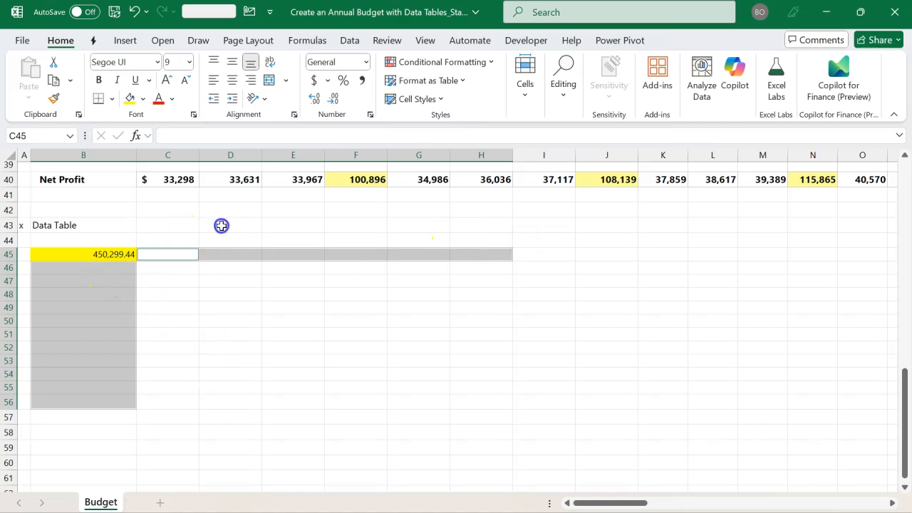
# Step: Label D42 above the data table as First Sales and enter 140000 beside it in E42
pyautogui.click(222, 225)
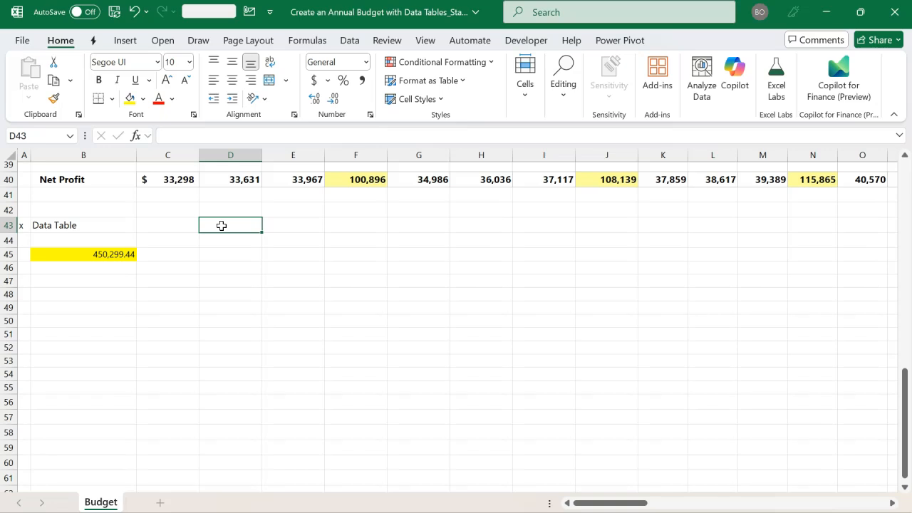
pyautogui.press('Up')
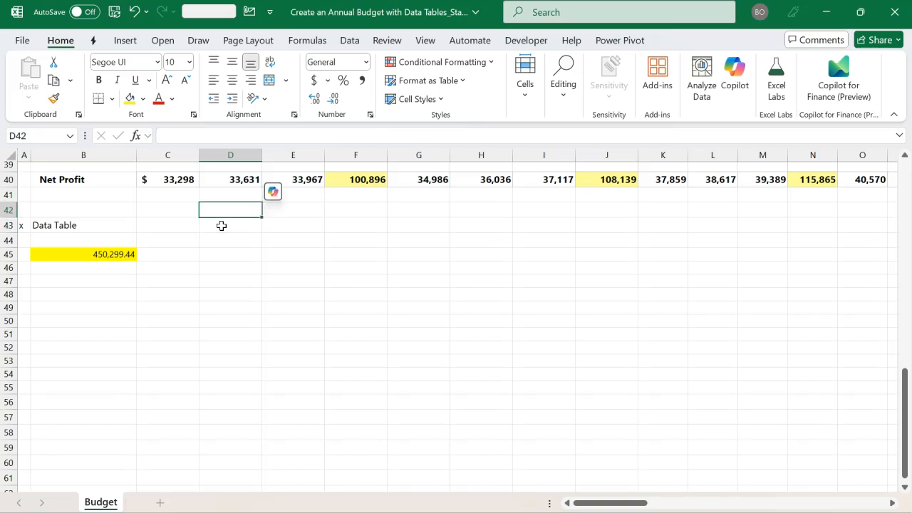
pyautogui.write('First Sales')
pyautogui.press('Tab')
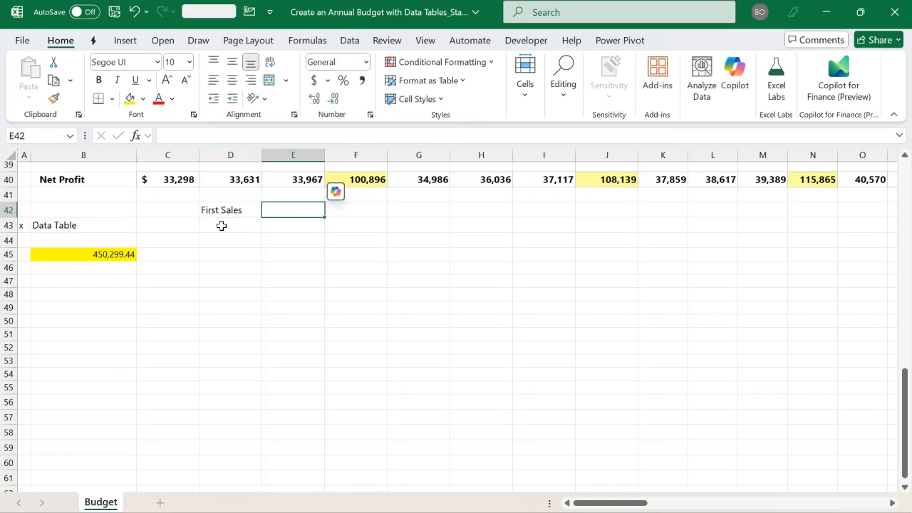
pyautogui.write('140000')
pyautogui.click(222, 225)
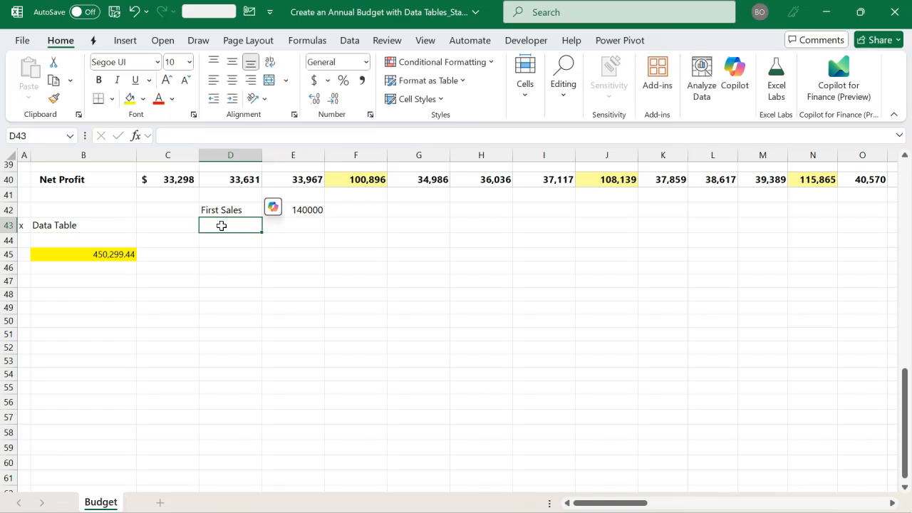
pyautogui.click(315, 208)
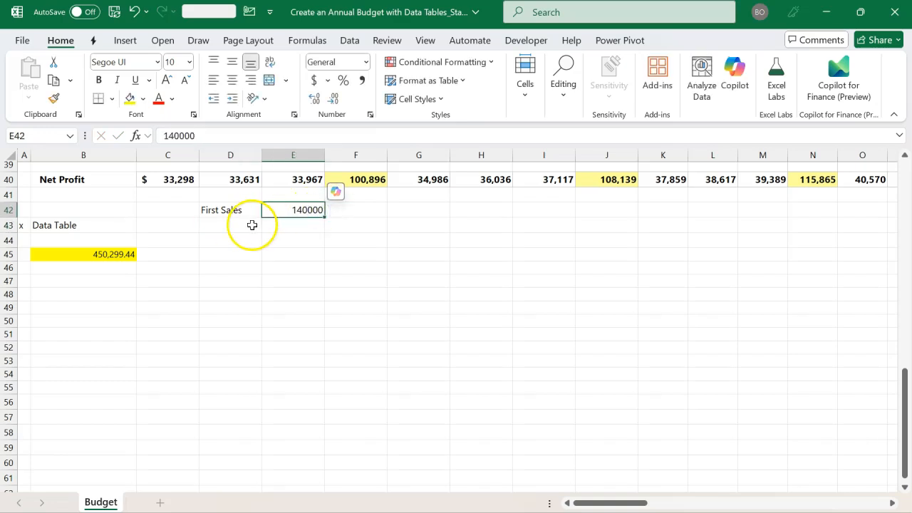
# Step: Label D43 as Increment and enter 10000 beside it in E43
pyautogui.click(233, 231)
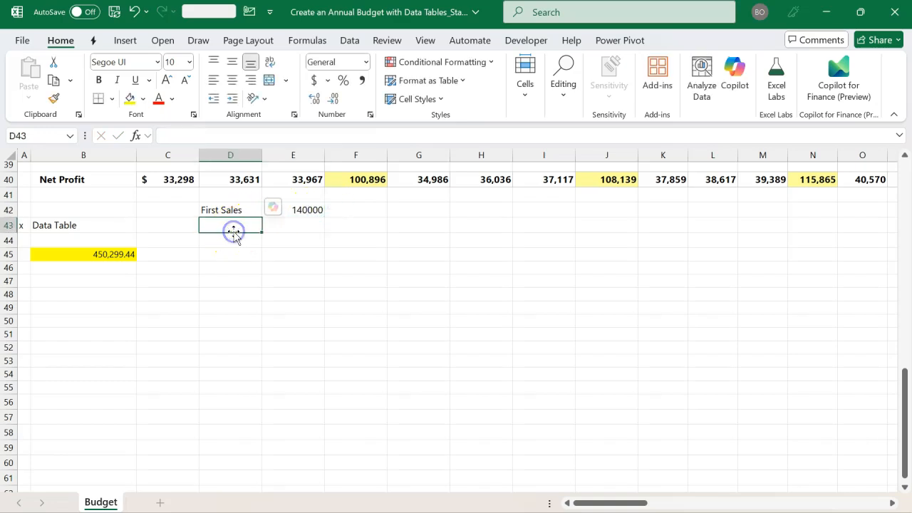
pyautogui.write('Increment')
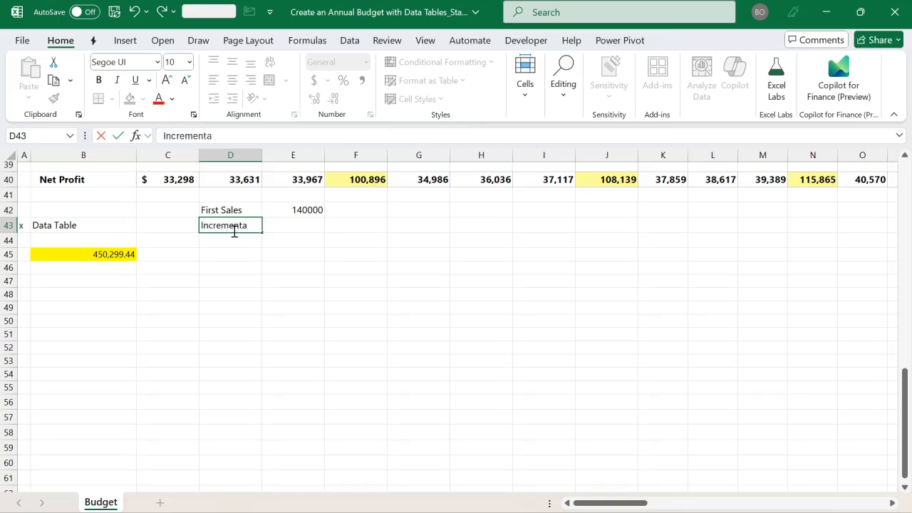
pyautogui.press('Tab')
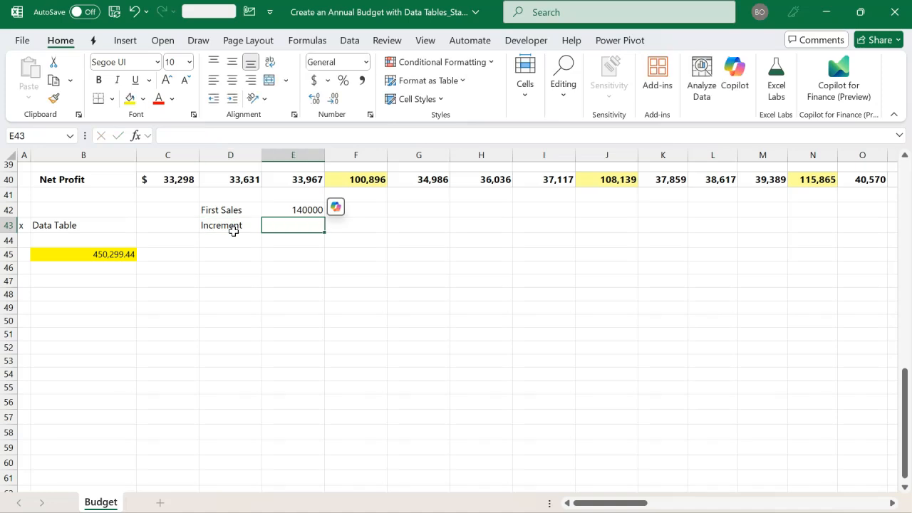
pyautogui.write('10000')
pyautogui.press('Return')
pyautogui.click(235, 234)
pyautogui.press('Down')
pyautogui.press('Down')
pyautogui.press('Down')
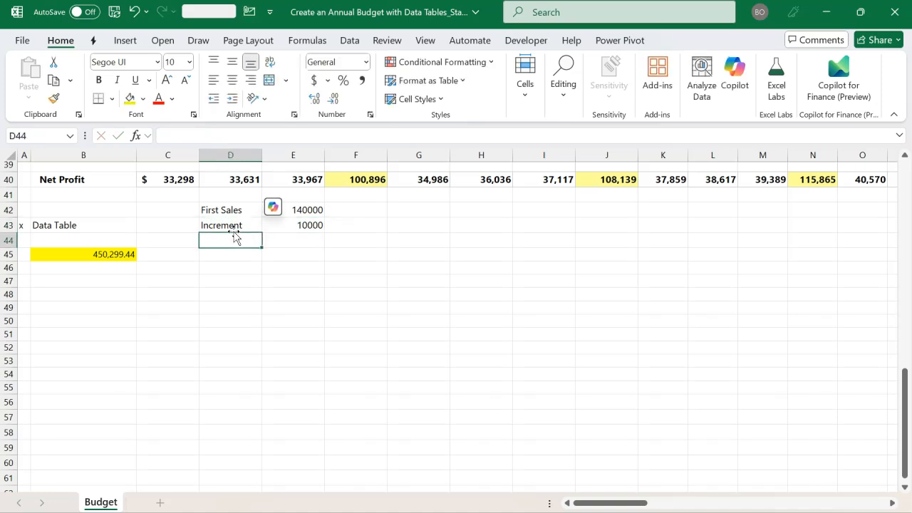
pyautogui.press('Left')
pyautogui.press('Left')
pyautogui.press('Right')
pyautogui.press('Left')
pyautogui.press('Right')
pyautogui.press('Right')
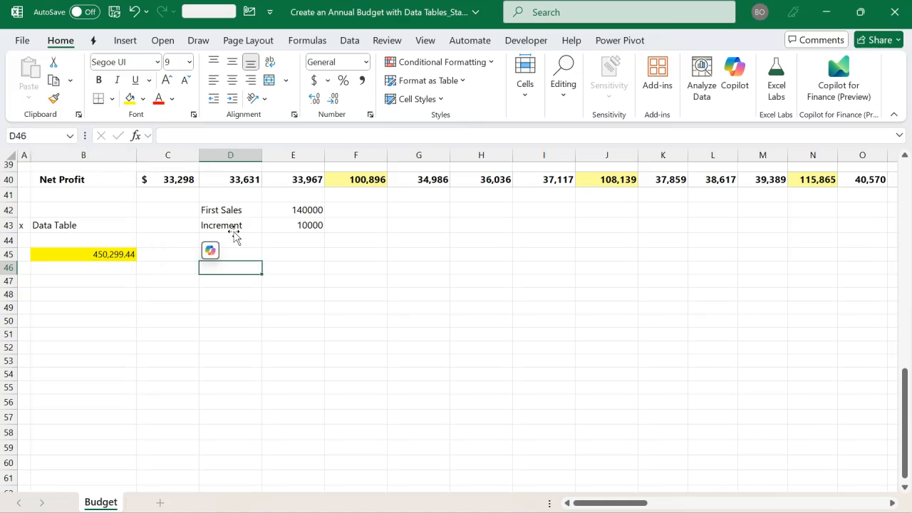
# Step: Enter the label First Growth Rate in G42 and autofit column G to the text
pyautogui.press('Up')
pyautogui.press('Up')
pyautogui.press('Up')
pyautogui.press('Up')
pyautogui.press('Right')
pyautogui.press('Right')
pyautogui.press('Right')
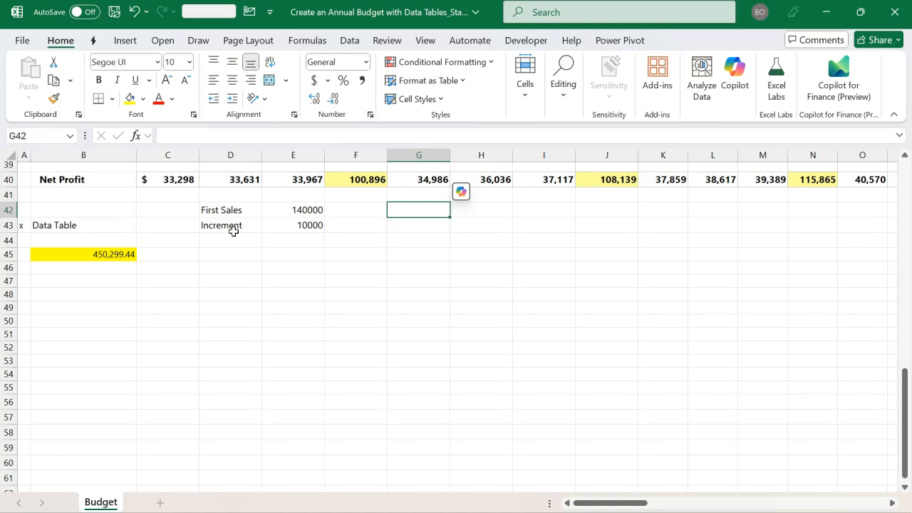
pyautogui.press('Left')
pyautogui.press('Left')
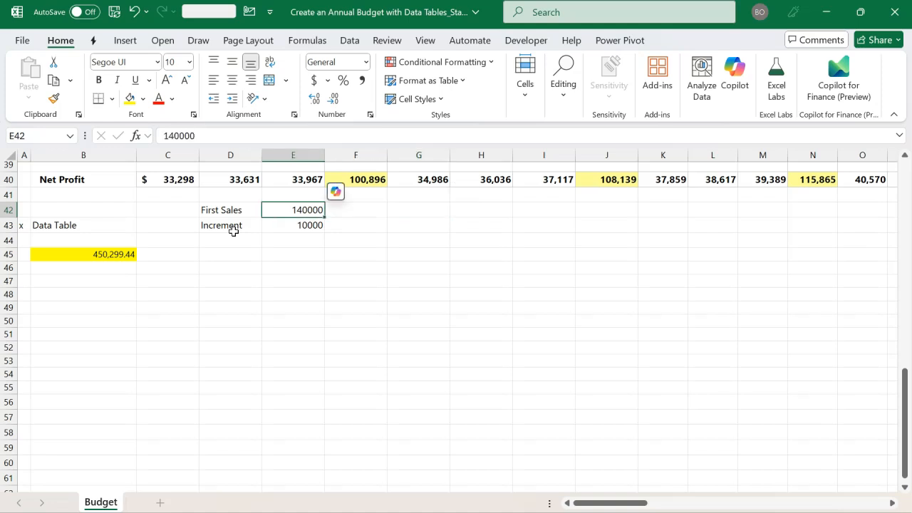
pyautogui.press('Right')
pyautogui.press('Right')
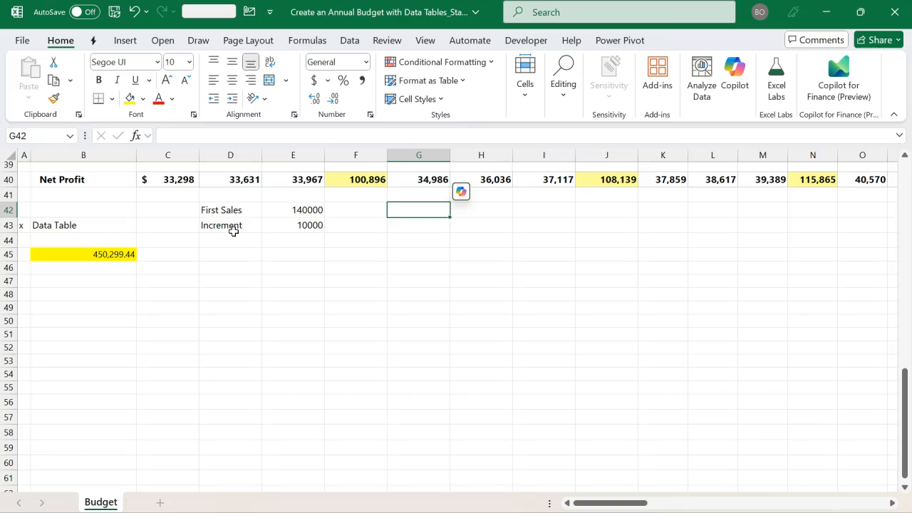
pyautogui.write('First')
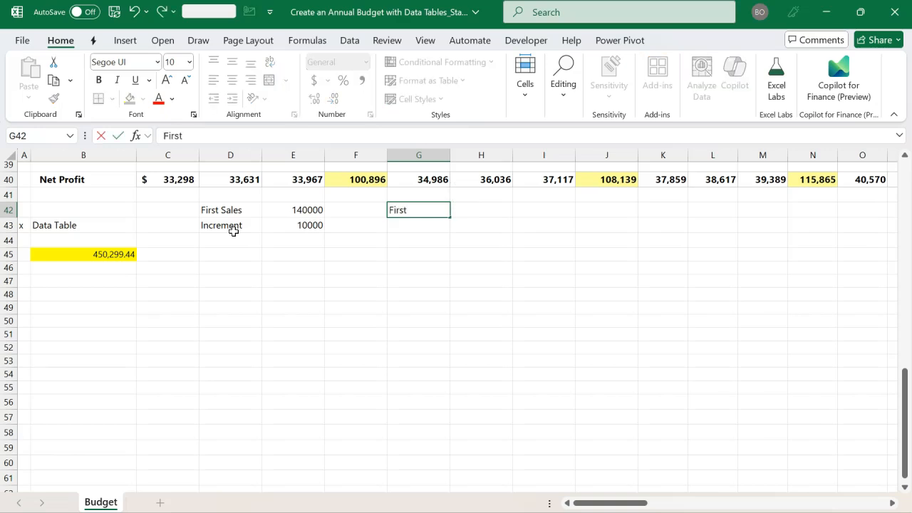
pyautogui.write(' Gropw')
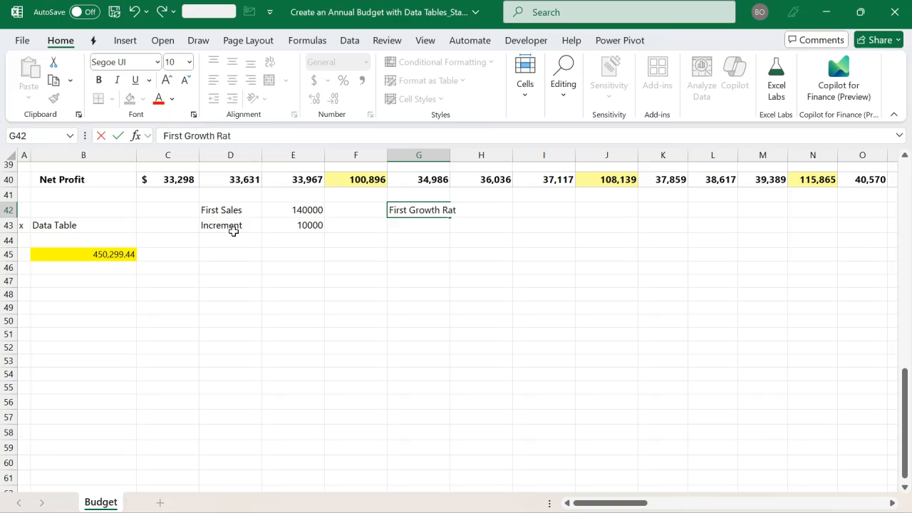
pyautogui.press('Tab')
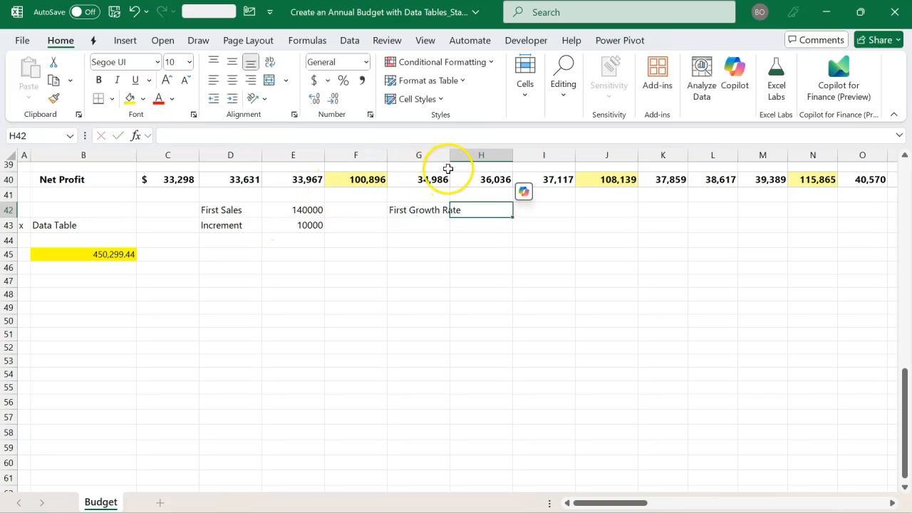
pyautogui.doubleClick(450, 155)
# Step: Enter 1% in H42 as the first growth rate
pyautogui.click(432, 228)
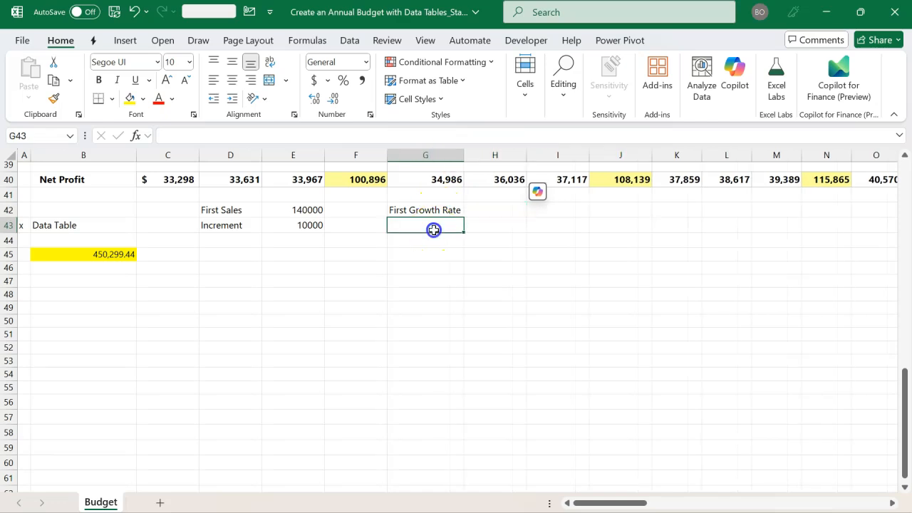
pyautogui.press('Up')
pyautogui.press('Right')
pyautogui.write('1')
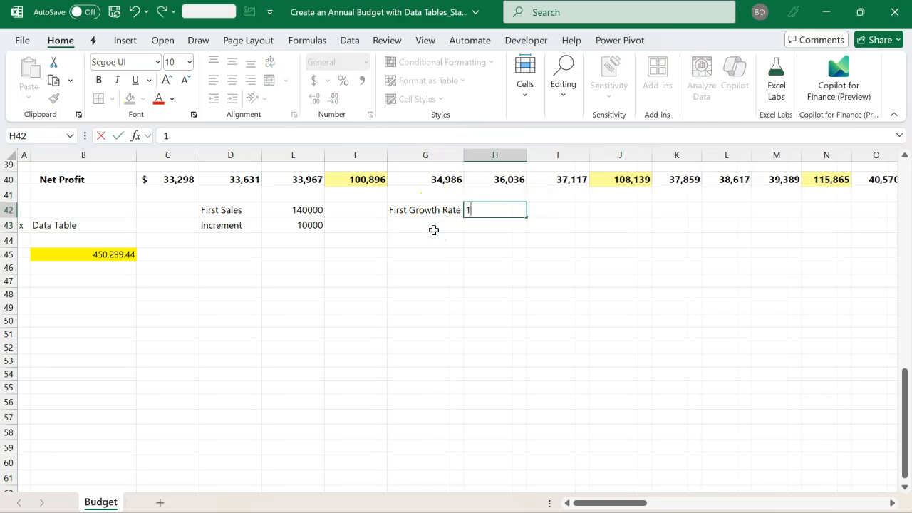
pyautogui.write('%')
pyautogui.press('Return')
# Step: Label G43 as Increment and fill the 1% from H42 down into H43
pyautogui.press('Left')
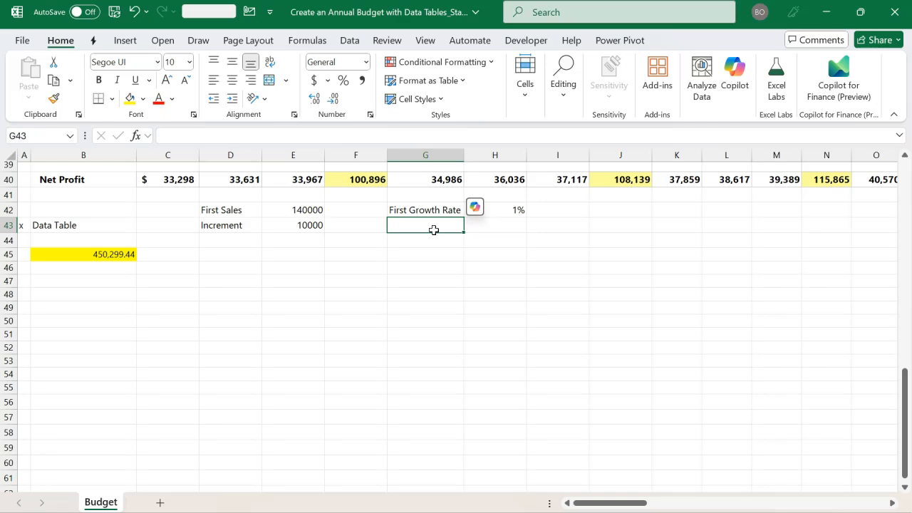
pyautogui.write('INcre,m')
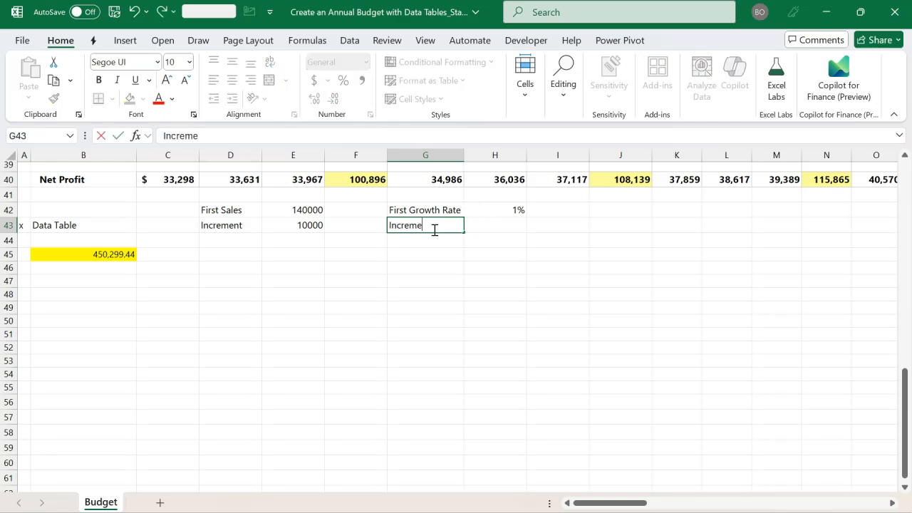
pyautogui.press('Tab')
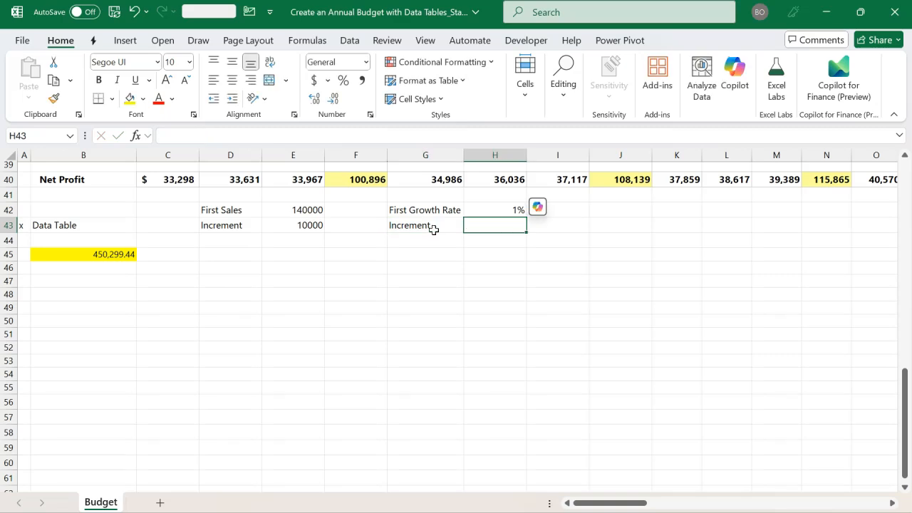
pyautogui.hotkey('ctrl', 'd')
# Step: Set the font of the input values in E42:E43 and H42:H43 to custom blue, RGB 0, 0, 255
pyautogui.moveTo(305, 213); pyautogui.dragTo(305, 223)
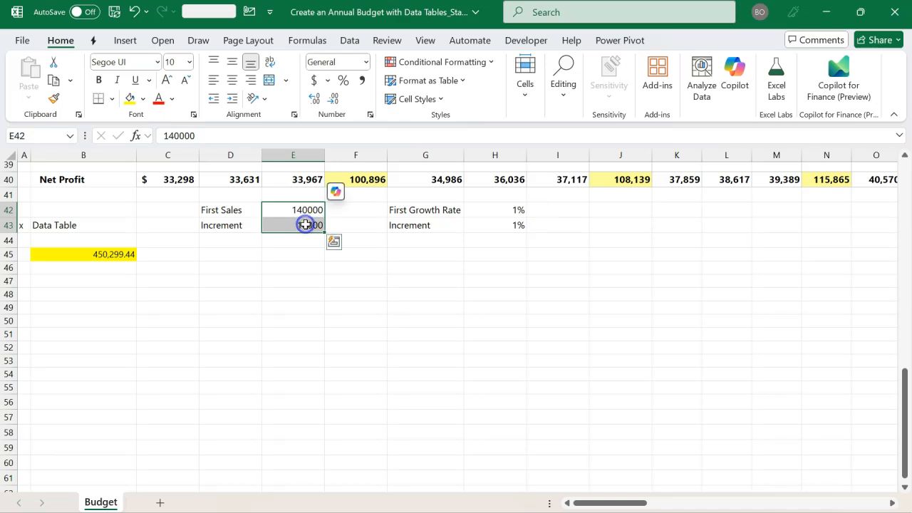
pyautogui.moveTo(516, 213); pyautogui.dragTo(516, 225)
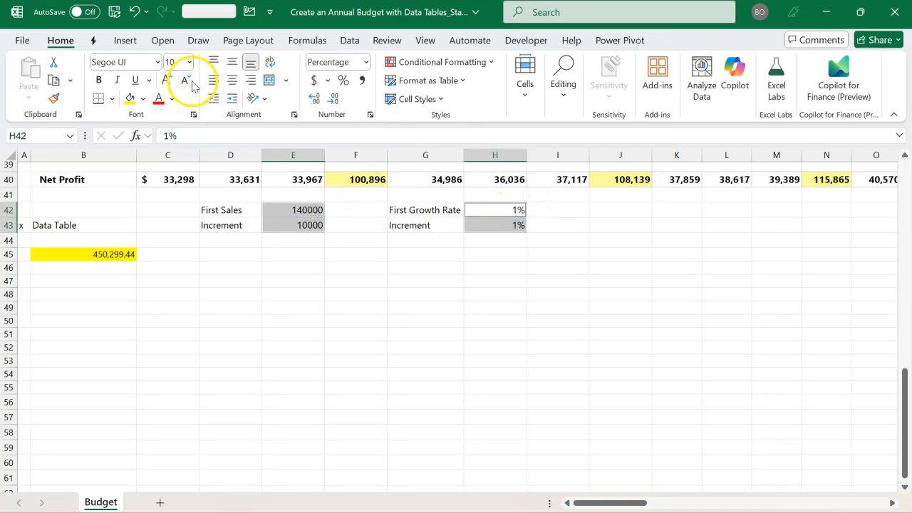
pyautogui.click(173, 99)
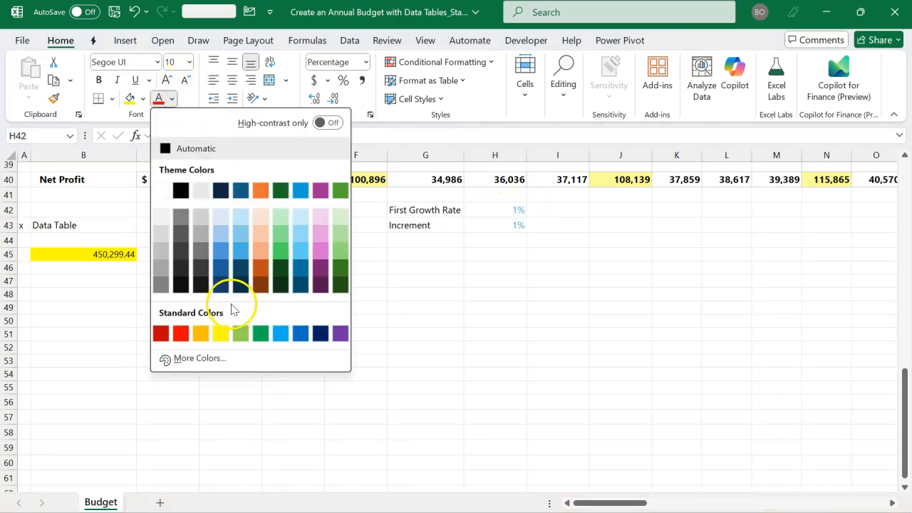
pyautogui.click(223, 364)
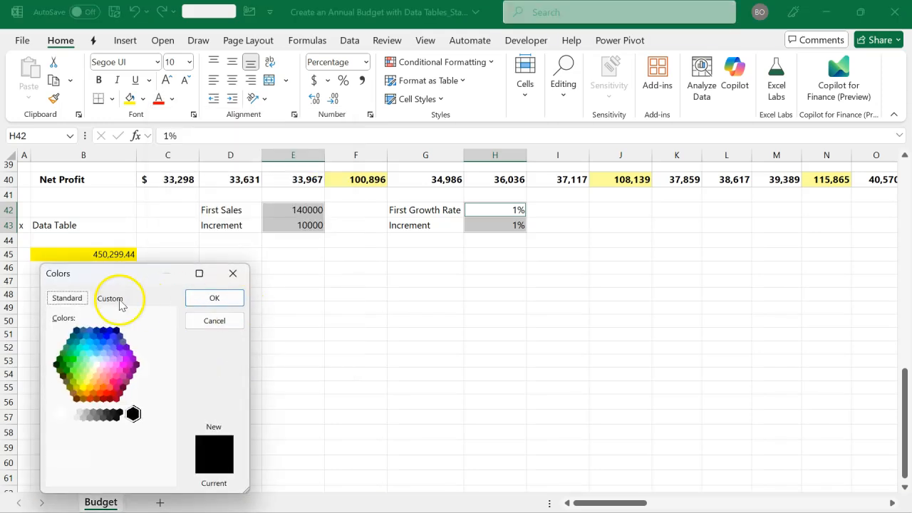
pyautogui.click(117, 299)
pyautogui.click(113, 455)
pyautogui.write('2552')
pyautogui.write('55')
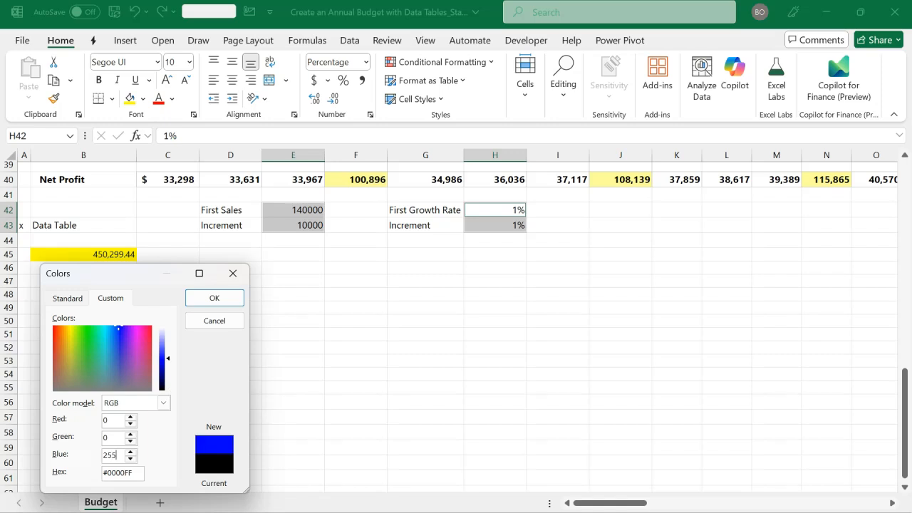
pyautogui.click(213, 299)
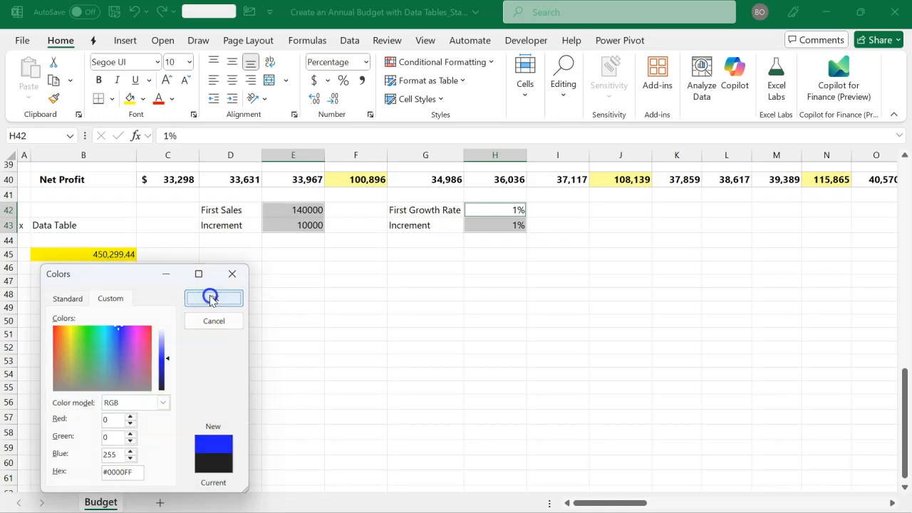
# Step: Link B46, the first sales value of the data table, to the First Sales input with =E42
pyautogui.click(113, 268)
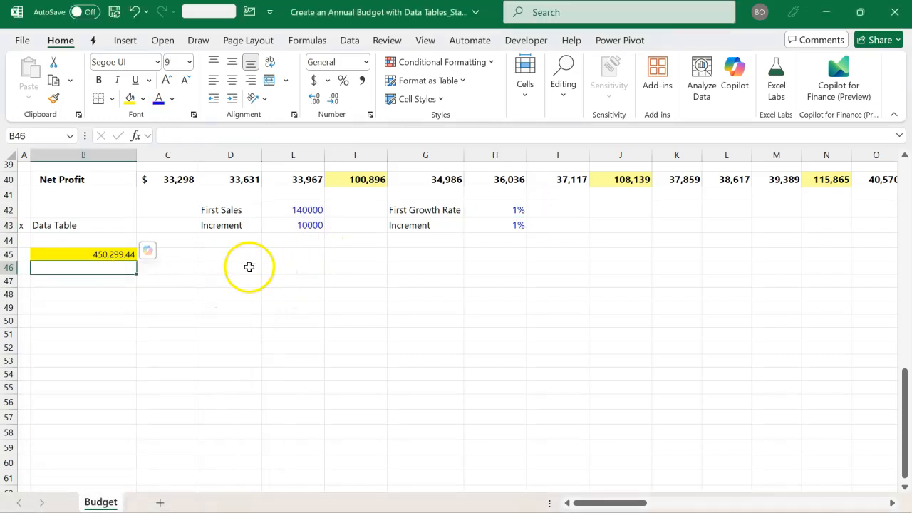
pyautogui.write('=')
pyautogui.click(299, 211)
pyautogui.press('Return')
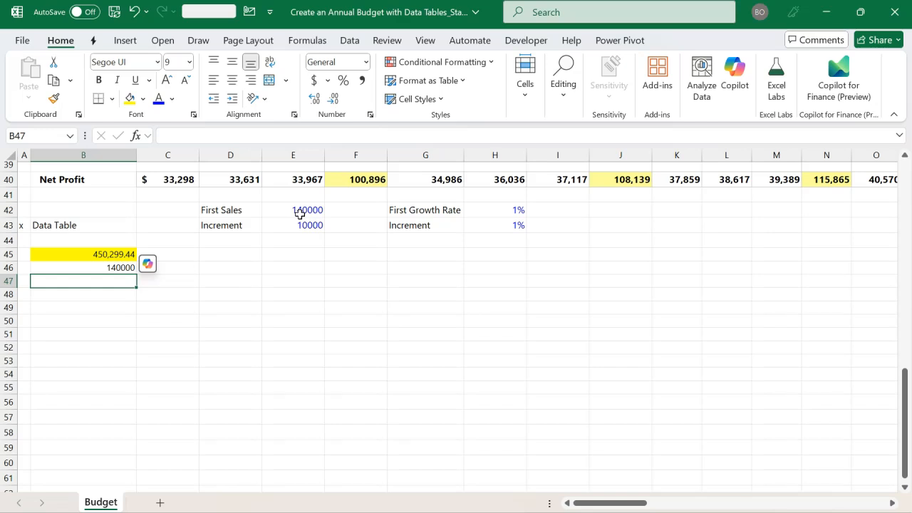
# Step: Enter =B46+E$43 in B47 to add the sales increment to the value above
pyautogui.write('=')
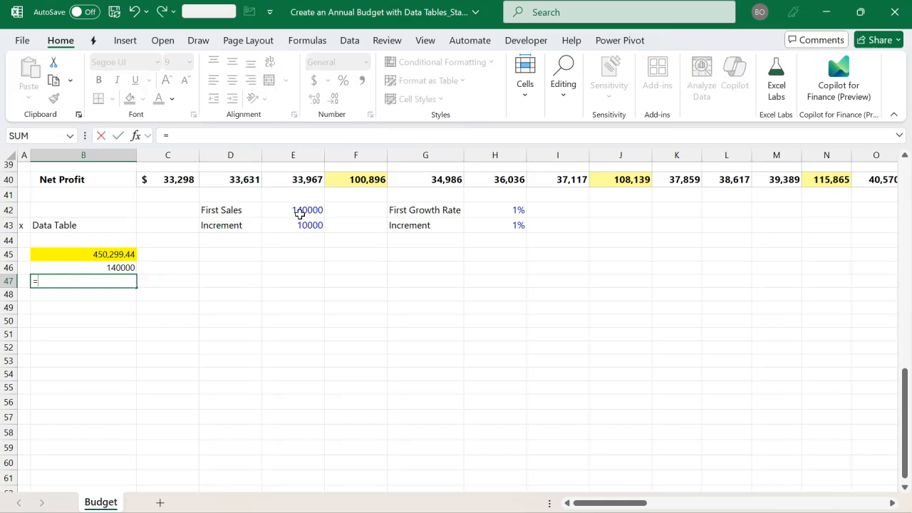
pyautogui.press('Up')
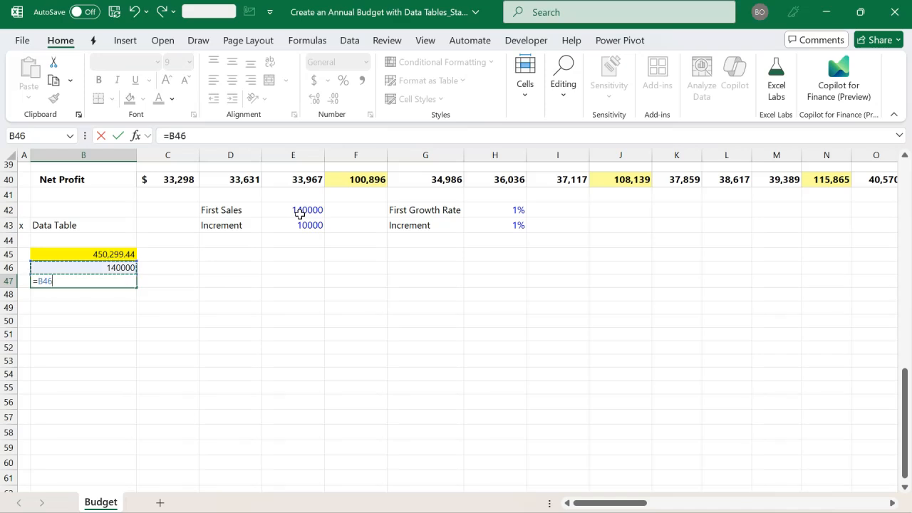
pyautogui.click(305, 223)
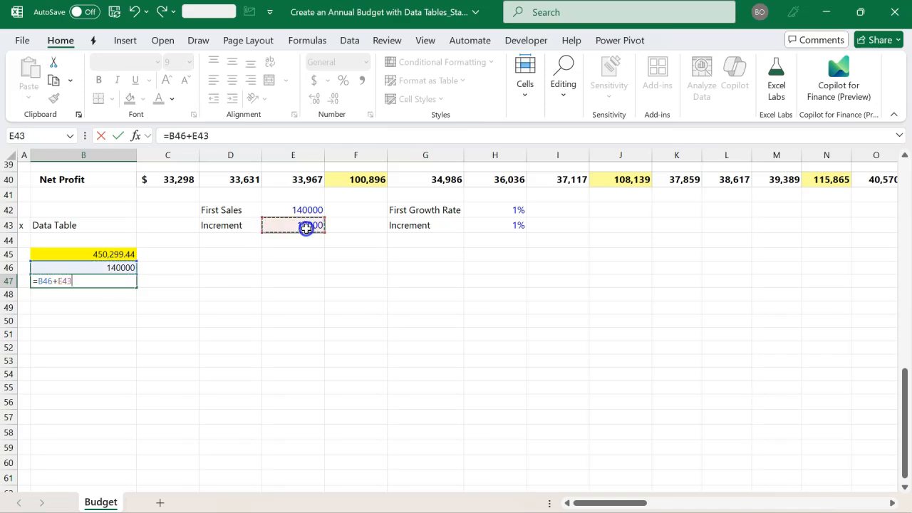
pyautogui.press('F4')
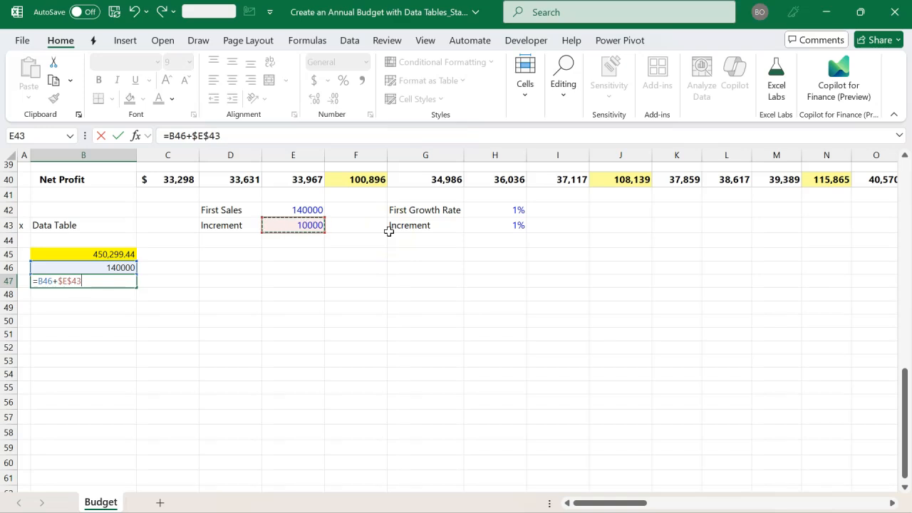
pyautogui.press('F4')
pyautogui.press('Return')
# Step: Fill the sales increment formula from B47 down through B56
pyautogui.press('Up')
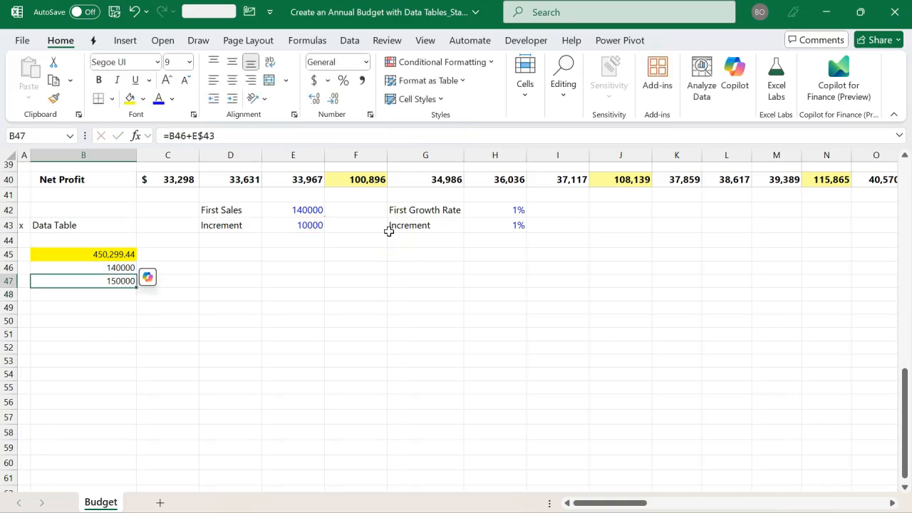
pyautogui.hotkey('shift', 'Down')
pyautogui.hotkey('shift', 'Down')
pyautogui.hotkey('shift', 'Down')
pyautogui.hotkey('shift', 'Down')
pyautogui.hotkey('shift', 'Down')
pyautogui.hotkey('shift', 'Down')
pyautogui.hotkey('shift', 'Down')
pyautogui.hotkey('shift', 'Down')
pyautogui.hotkey('shift', 'Down')
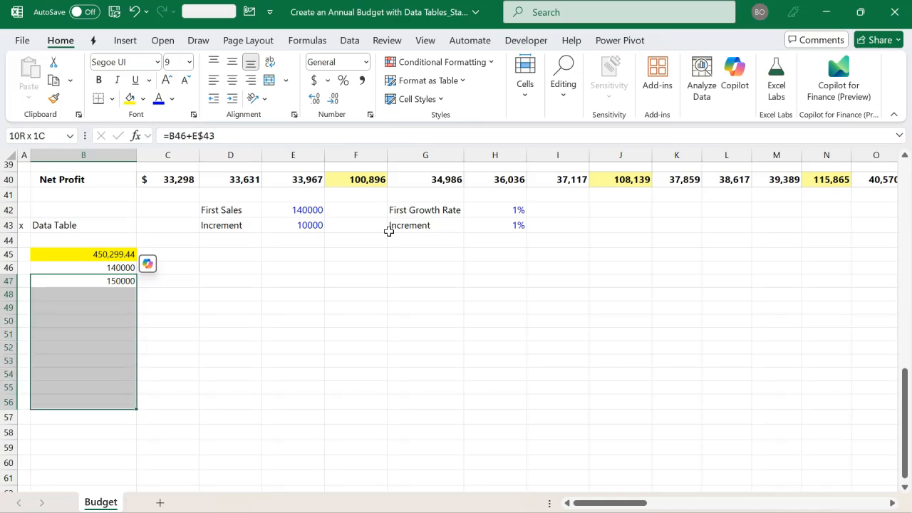
pyautogui.hotkey('ctrl', 'd')
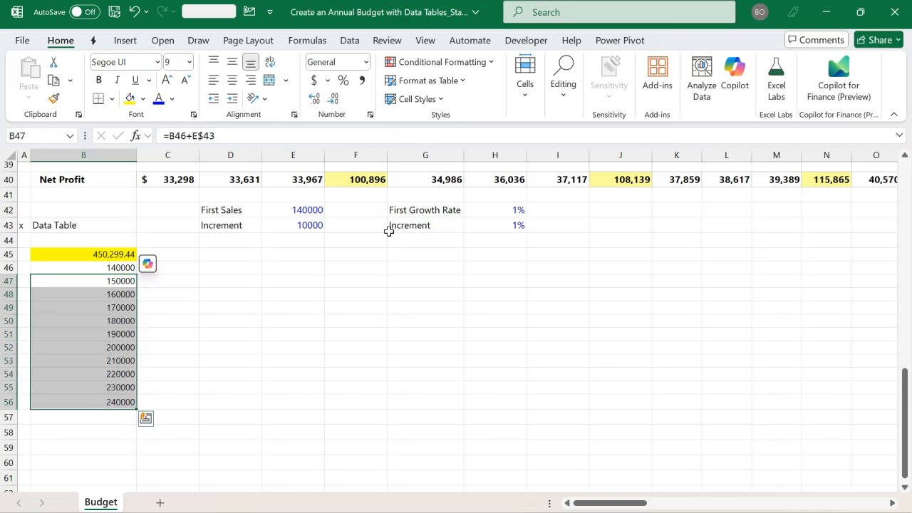
# Step: Link C45, the first growth rate of the data table, to the First Growth Rate input with =H42
pyautogui.press('Up')
pyautogui.press('Up')
pyautogui.press('Right')
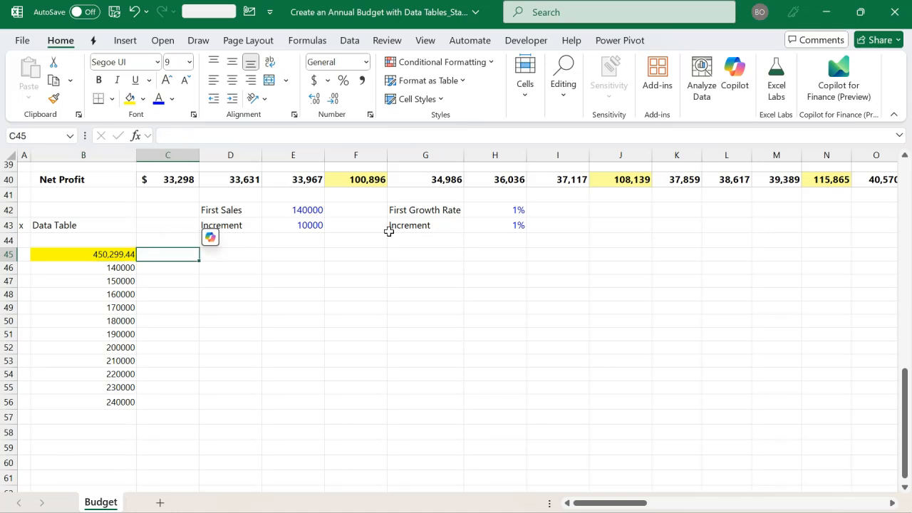
pyautogui.write('=')
pyautogui.click(501, 207)
pyautogui.press('Return')
pyautogui.press('Up')
pyautogui.press('Right')
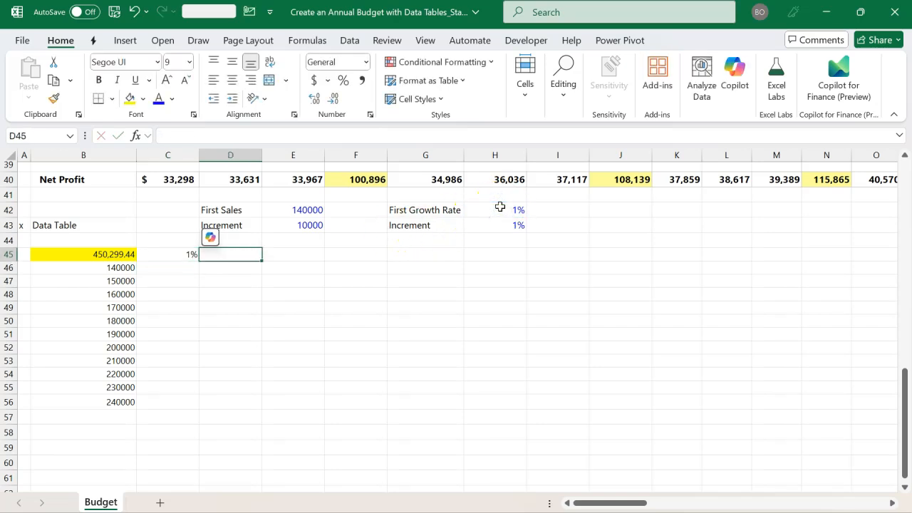
# Step: Enter =C45+$H43 in D45 to add the growth rate increment to the preceding rate
pyautogui.write('=')
pyautogui.press('Left')
pyautogui.write('+')
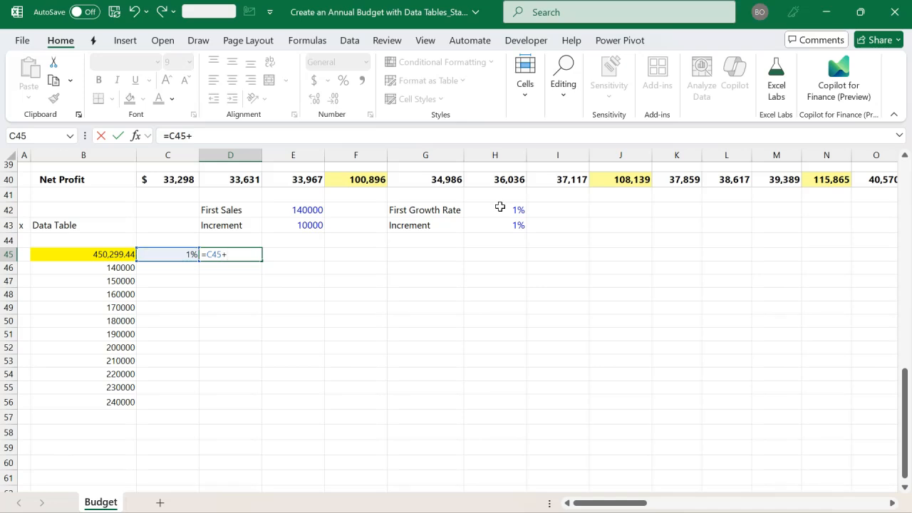
pyautogui.click(502, 226)
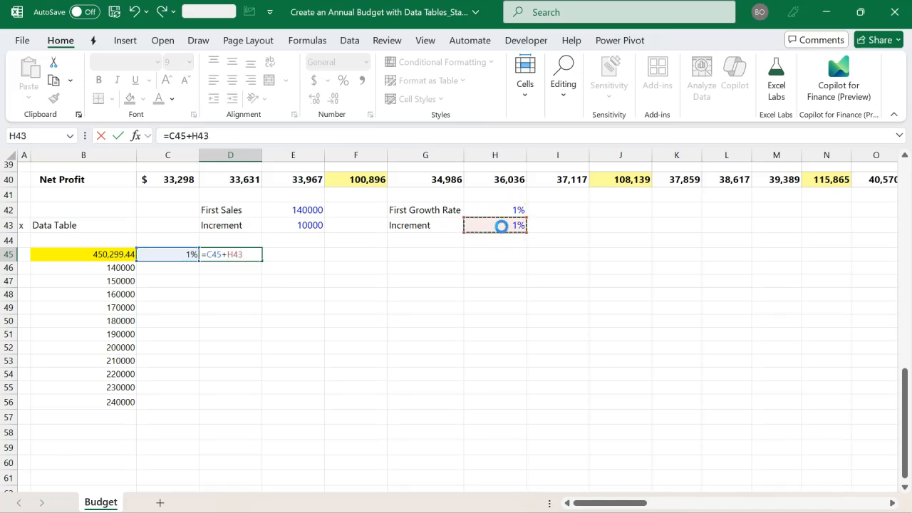
pyautogui.press('F4')
pyautogui.press('F4')
pyautogui.press('F4')
pyautogui.press('Return')
# Step: Fill the growth rate formula from D45 across through H45
pyautogui.press('Up')
pyautogui.hotkey('shift', 'Right')
pyautogui.hotkey('shift', 'Right')
pyautogui.hotkey('shift', 'Right')
pyautogui.hotkey('shift', 'Right')
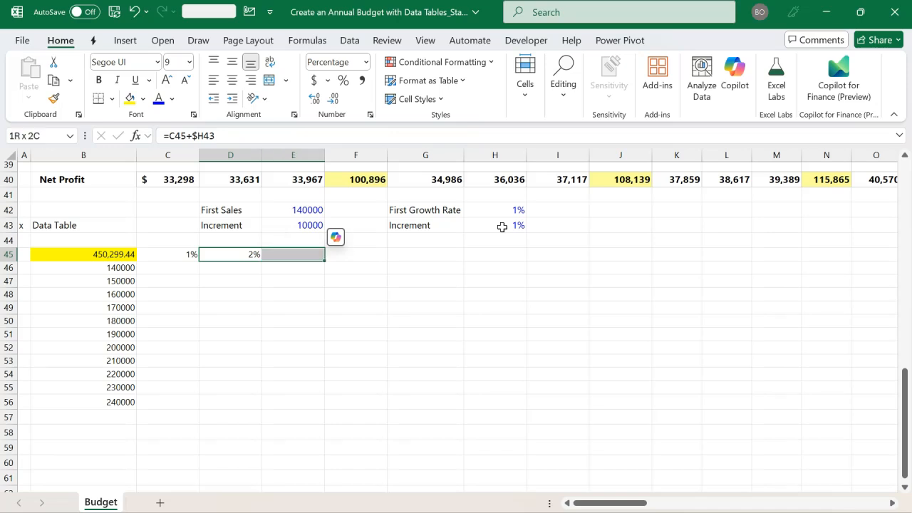
pyautogui.hotkey('ctrl', 'r')
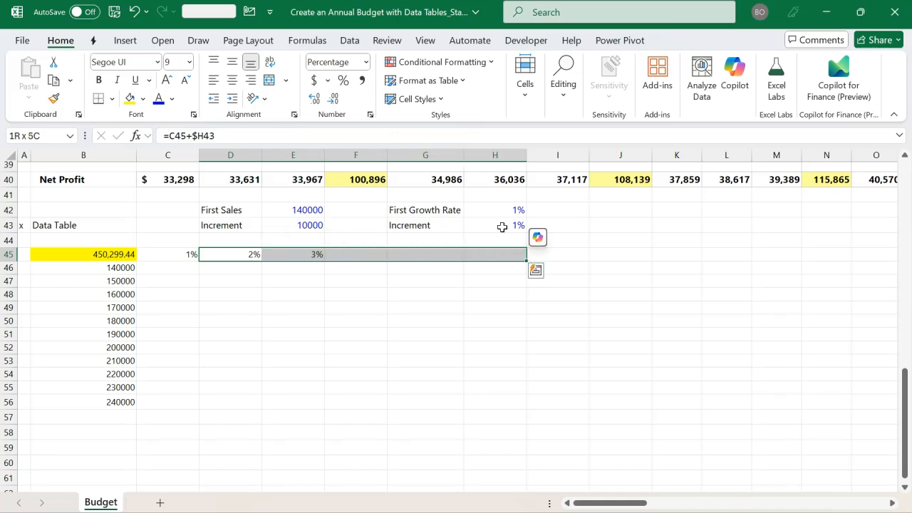
# Step: Apply all borders to the data table range B45:H56
pyautogui.press('Left')
pyautogui.press('Left')
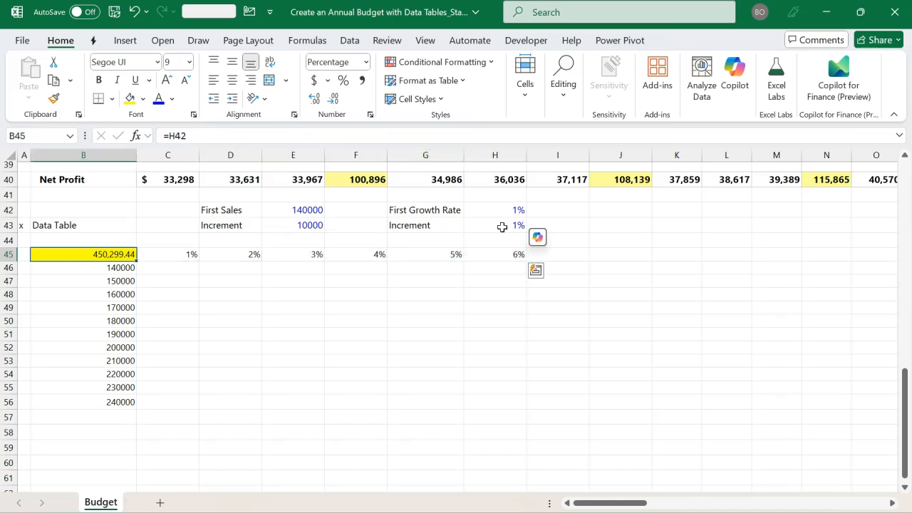
pyautogui.press('Up')
pyautogui.press('Down')
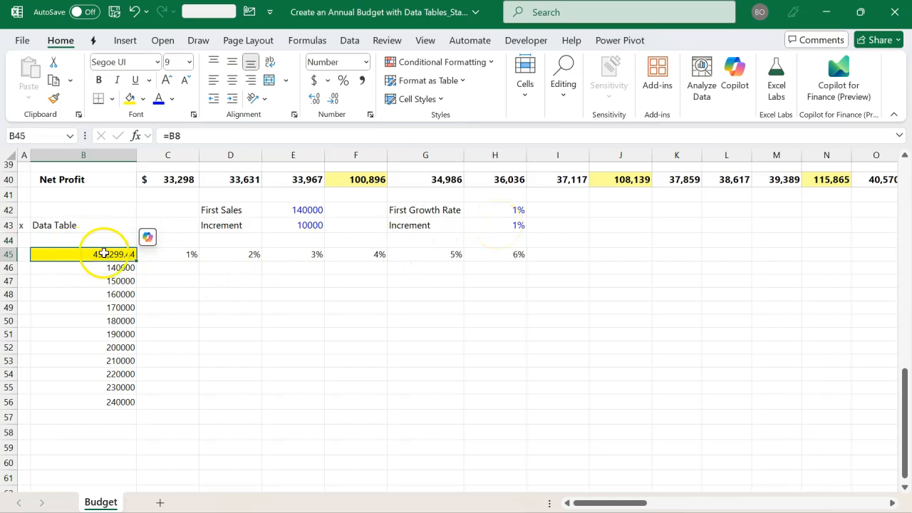
pyautogui.hotkey('shift', 'Down')
pyautogui.hotkey('shift', 'Down')
pyautogui.hotkey('shift', 'Down')
pyautogui.hotkey('shift', 'Down')
pyautogui.hotkey('shift', 'Down')
pyautogui.hotkey('shift', 'Down')
pyautogui.hotkey('shift', 'Down')
pyautogui.hotkey('shift', 'Down')
pyautogui.hotkey('shift', 'Down')
pyautogui.hotkey('shift', 'Down')
pyautogui.hotkey('shift', 'Down')
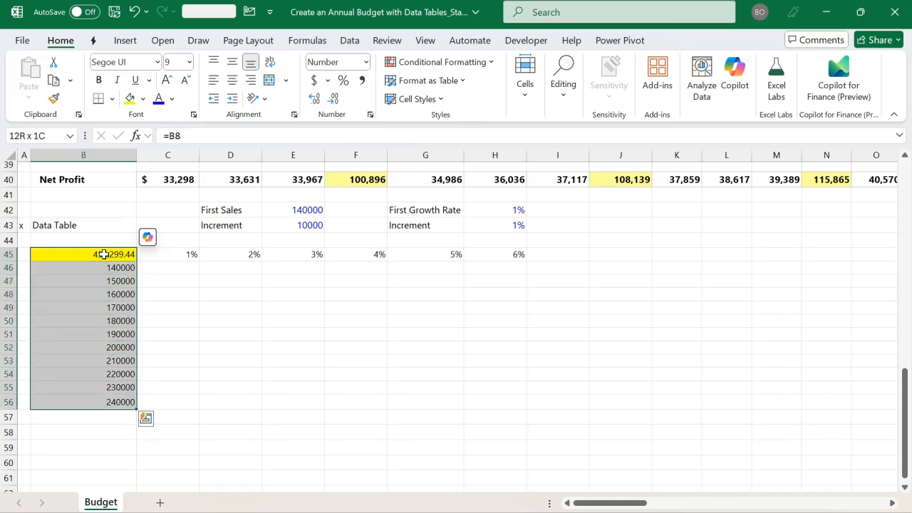
pyautogui.hotkey('shift', 'Right')
pyautogui.hotkey('shift', 'Right')
pyautogui.hotkey('shift', 'Right')
pyautogui.hotkey('shift', 'Right')
pyautogui.hotkey('shift', 'Right')
pyautogui.hotkey('shift', 'Right')
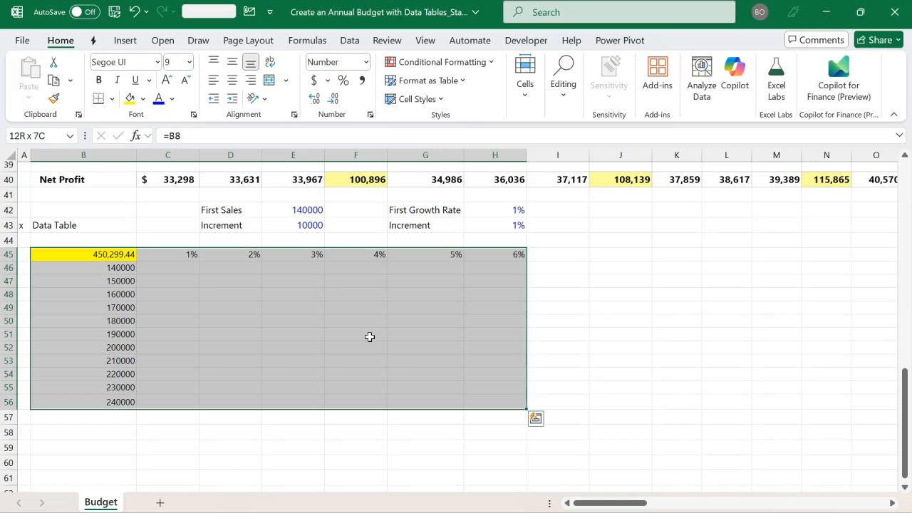
pyautogui.hotkey('alt', 'h')
pyautogui.press('b')
pyautogui.press('a')
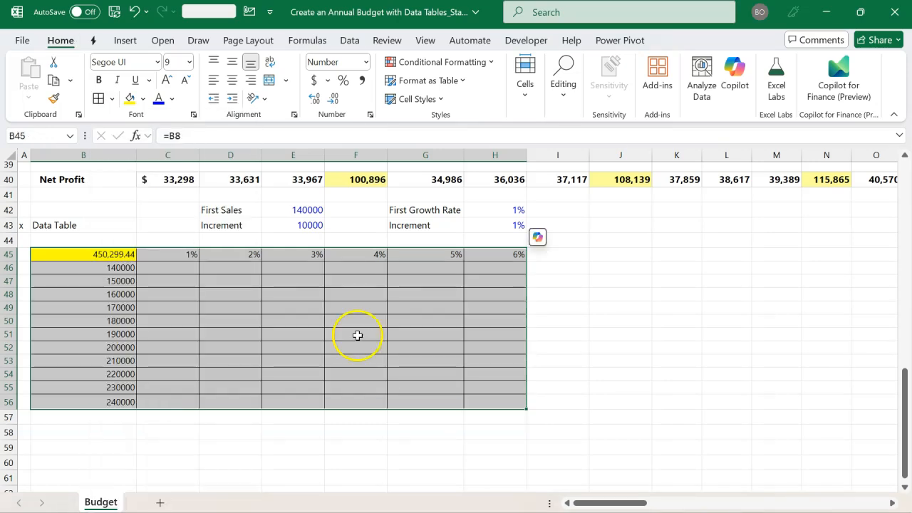
pyautogui.click(114, 268)
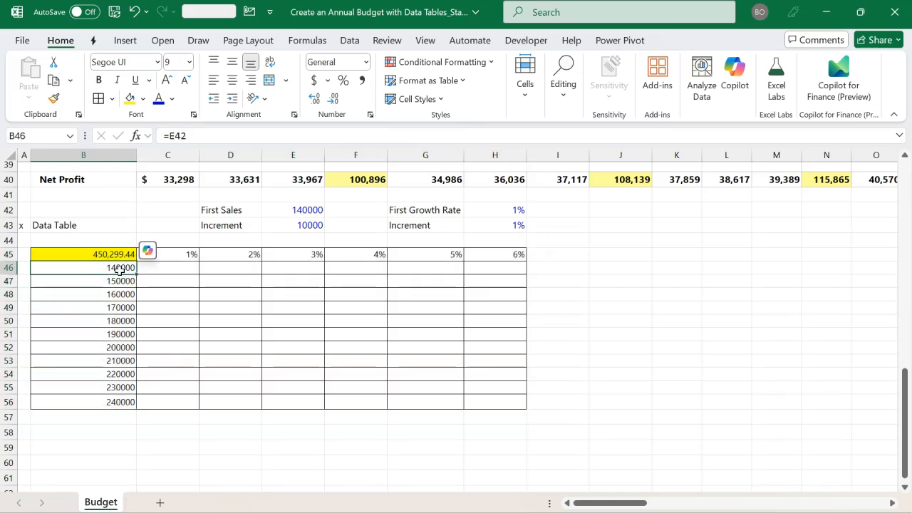
pyautogui.click(187, 255)
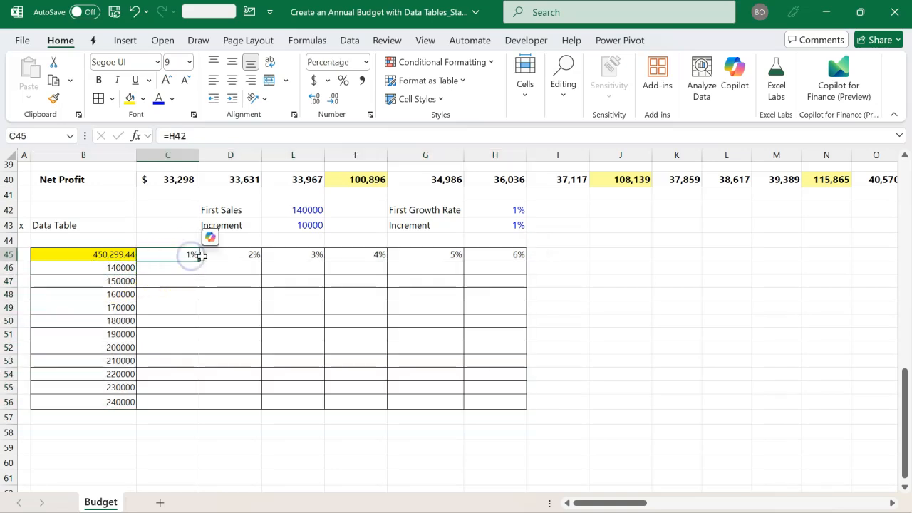
pyautogui.click(184, 270)
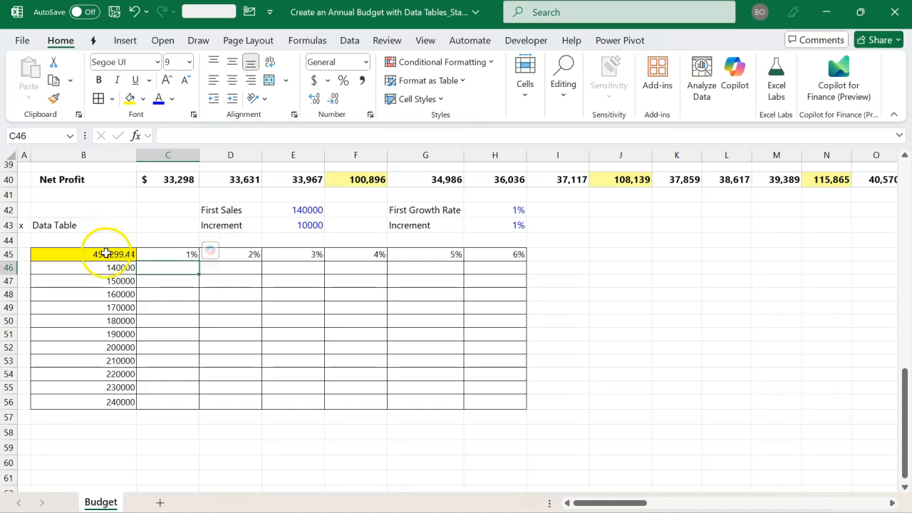
pyautogui.click(122, 255)
pyautogui.moveTo(150, 264); pyautogui.dragTo(511, 407)
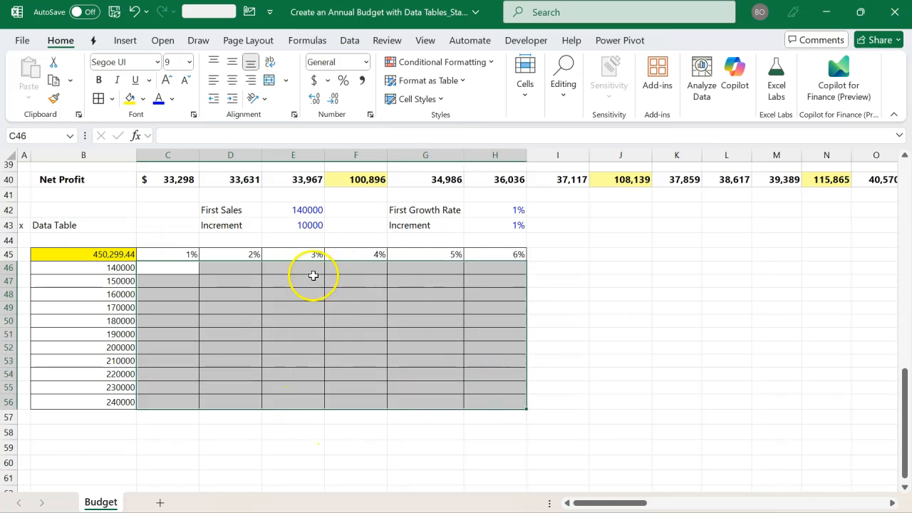
# Step: Start a what-if Data Table on B45:H56 and set its row input cell to January's growth rate, $C$9
pyautogui.moveTo(102, 254); pyautogui.dragTo(495, 402)
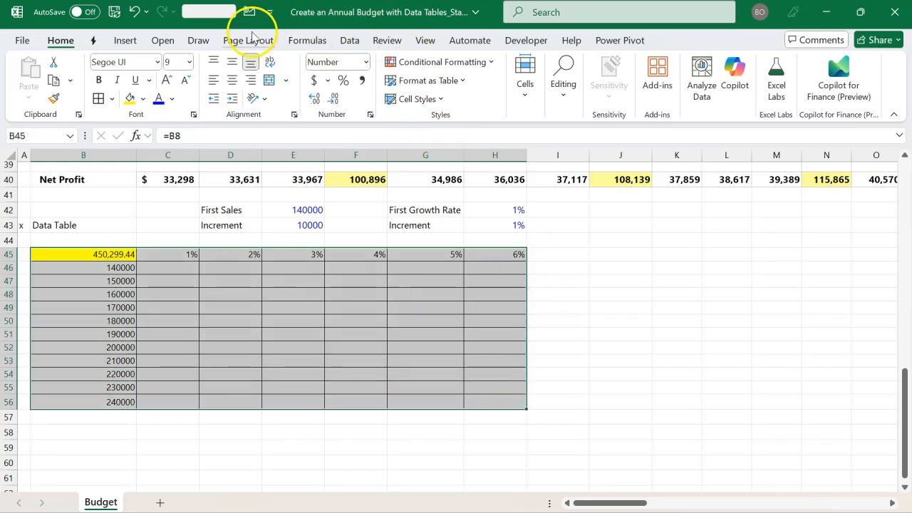
pyautogui.click(350, 40)
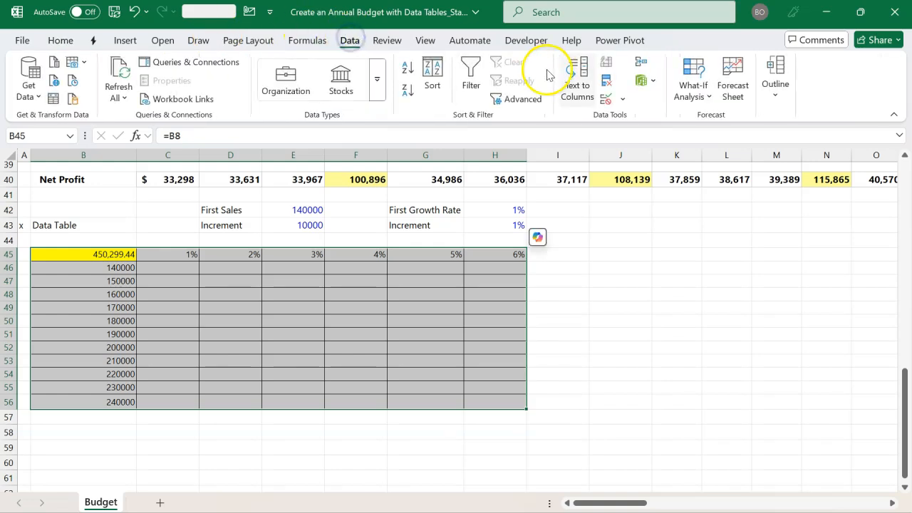
pyautogui.click(688, 91)
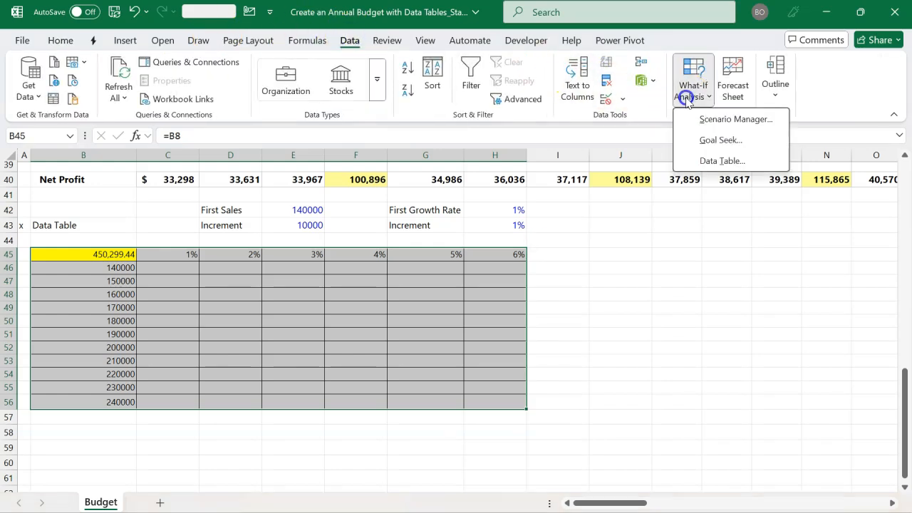
pyautogui.click(710, 163)
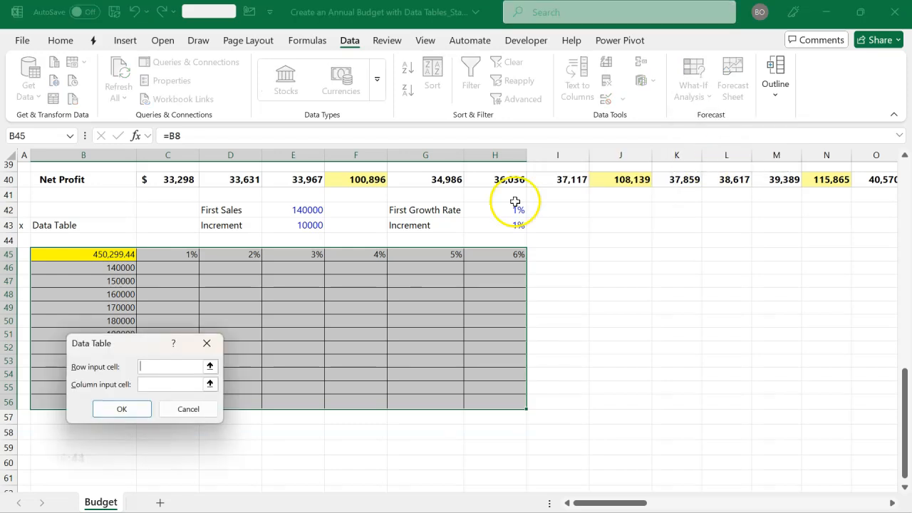
pyautogui.moveTo(138, 347); pyautogui.dragTo(633, 224)
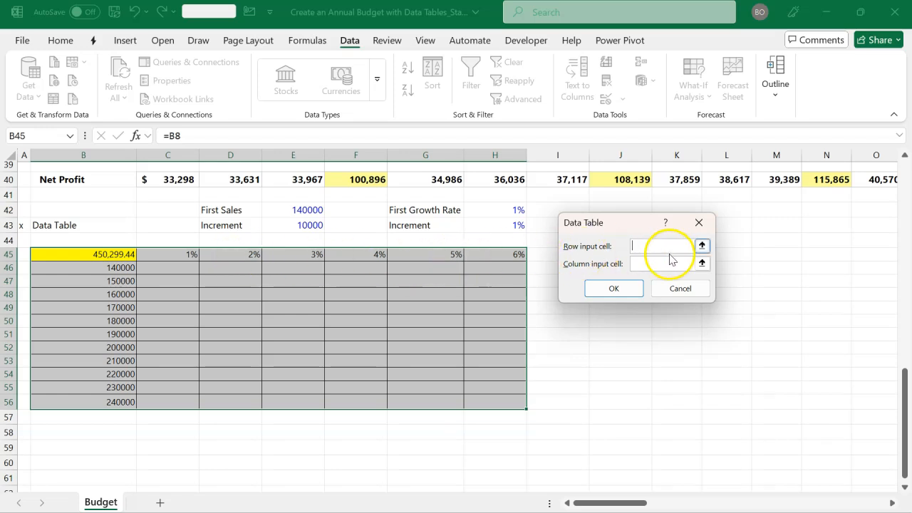
pyautogui.click(702, 246)
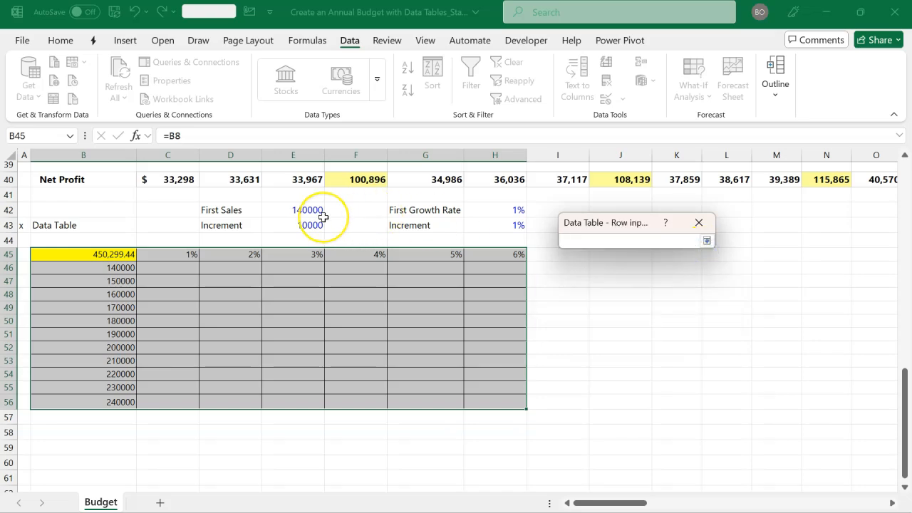
pyautogui.scroll(9, 325, 216)
pyautogui.scroll(3, 322, 216)
pyautogui.click(181, 255)
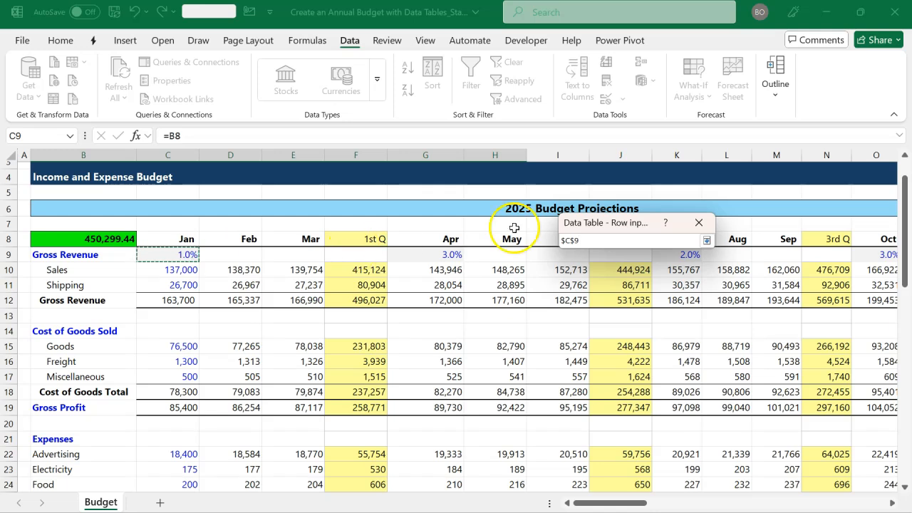
pyautogui.click(706, 241)
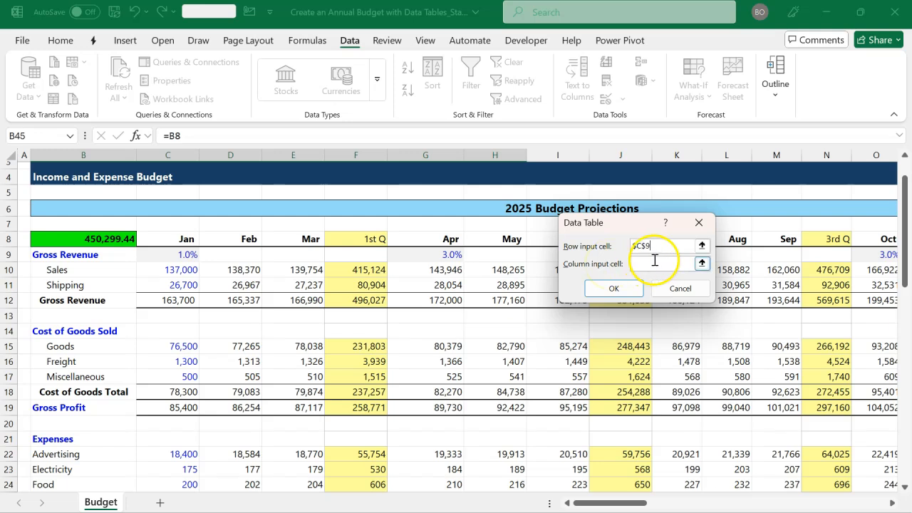
# Step: Set the column input cell to January's sales, $C$10, and create the data table
pyautogui.click(702, 263)
pyautogui.click(183, 272)
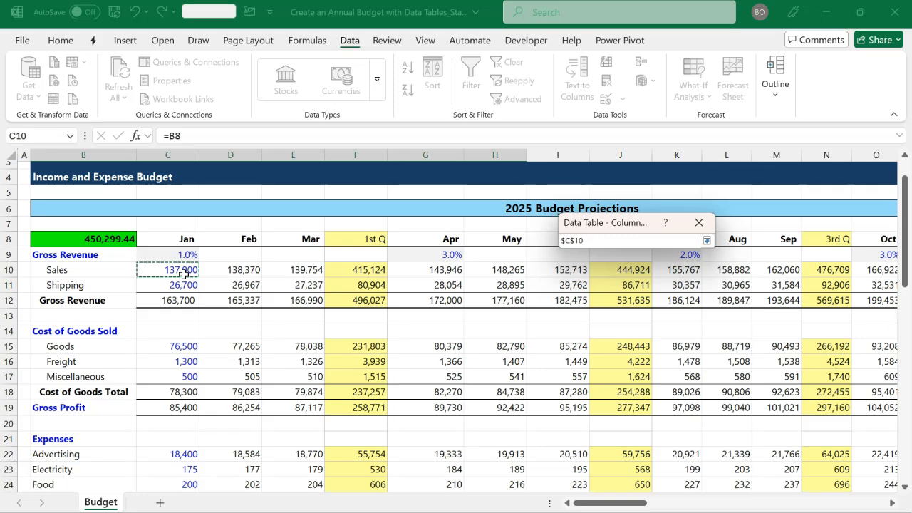
pyautogui.press('Return')
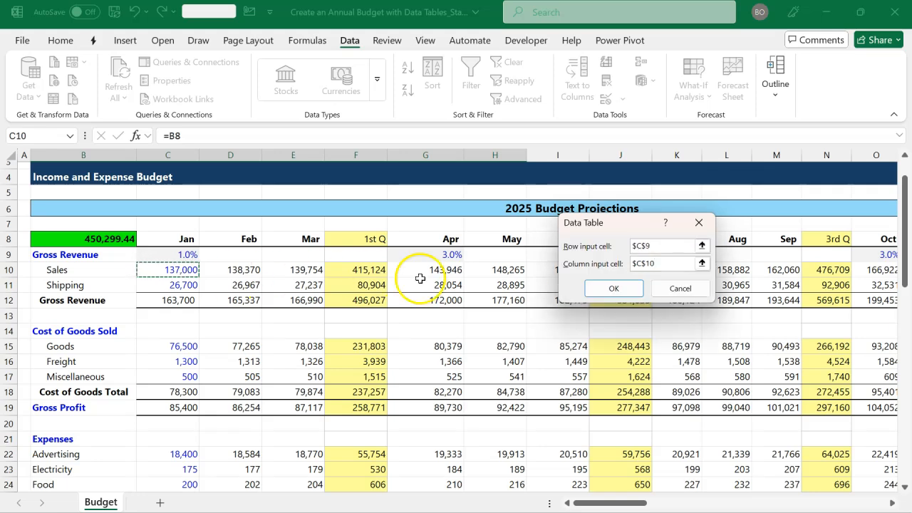
pyautogui.click(612, 289)
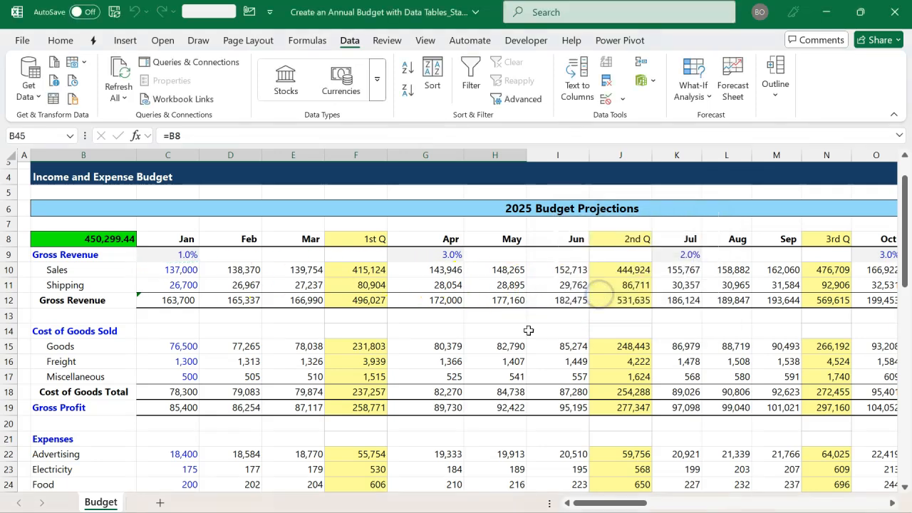
# Step: Format the data table results in C46:H56 as numbers with thousands separators and two decimals
pyautogui.scroll(-11, 485, 357)
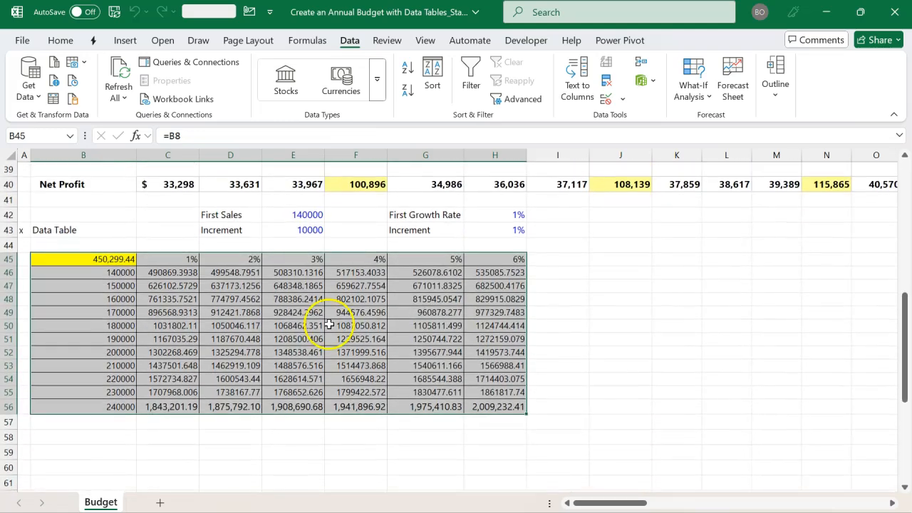
pyautogui.click(175, 274)
pyautogui.moveTo(175, 275)
pyautogui.mouseDown()
pyautogui.moveTo(283, 350)
pyautogui.moveTo(495, 390)
pyautogui.mouseUp()
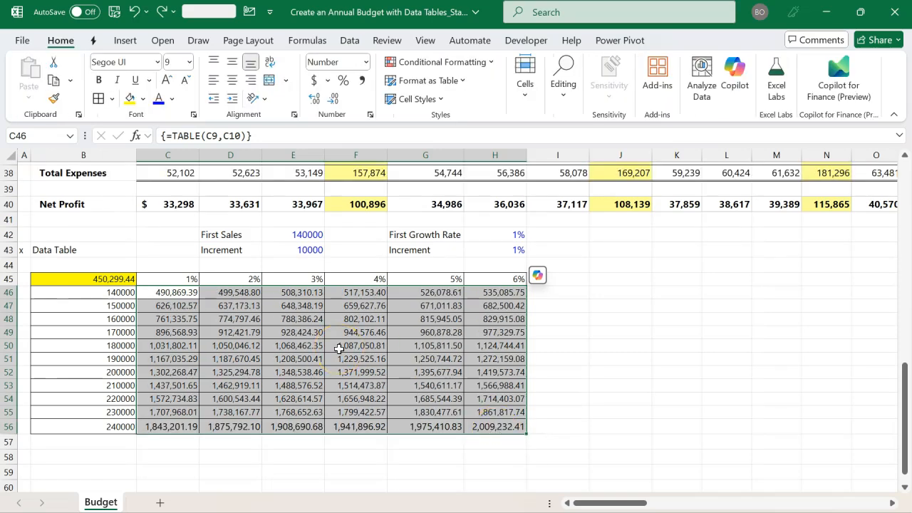
# Step: Set the data table's First Sales value in E42 to 120000
pyautogui.click(299, 235)
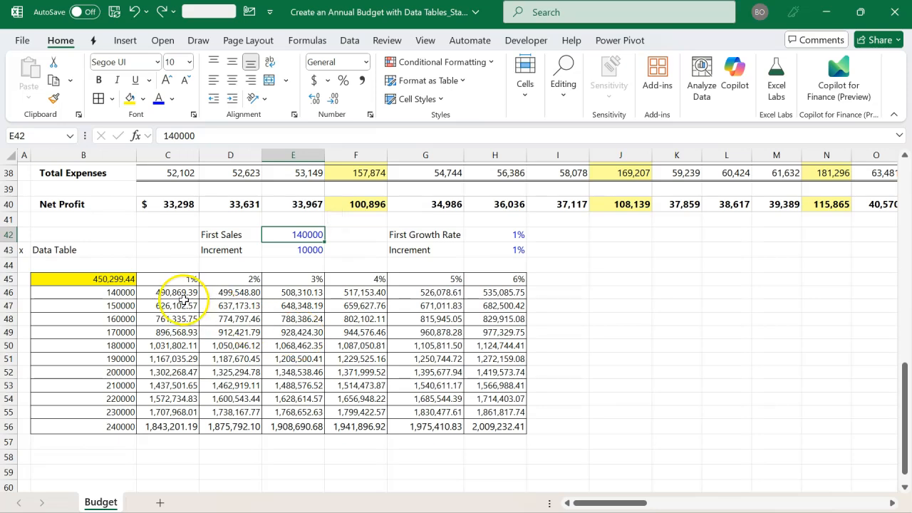
pyautogui.click(172, 293)
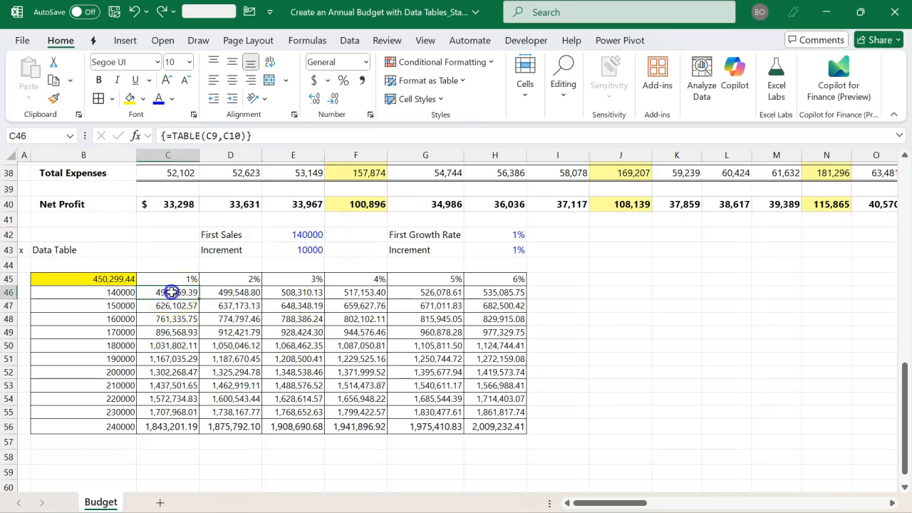
pyautogui.click(300, 239)
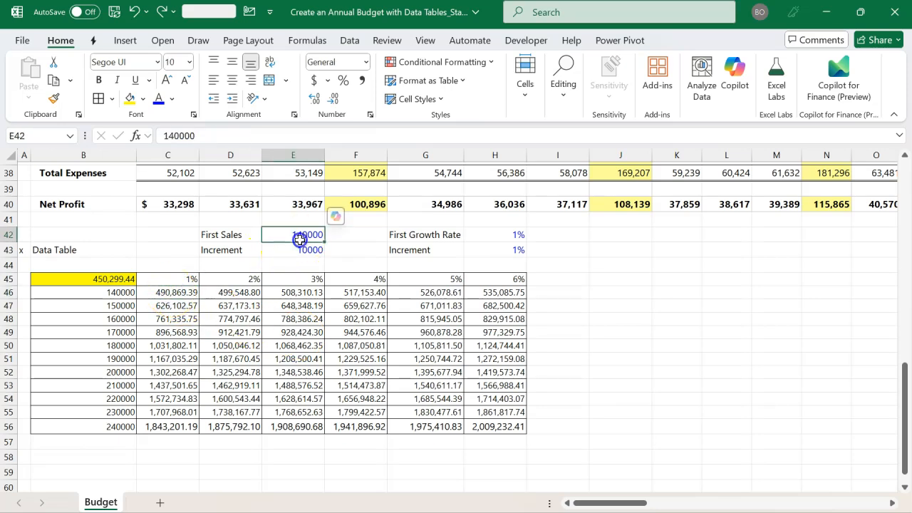
pyautogui.write('12')
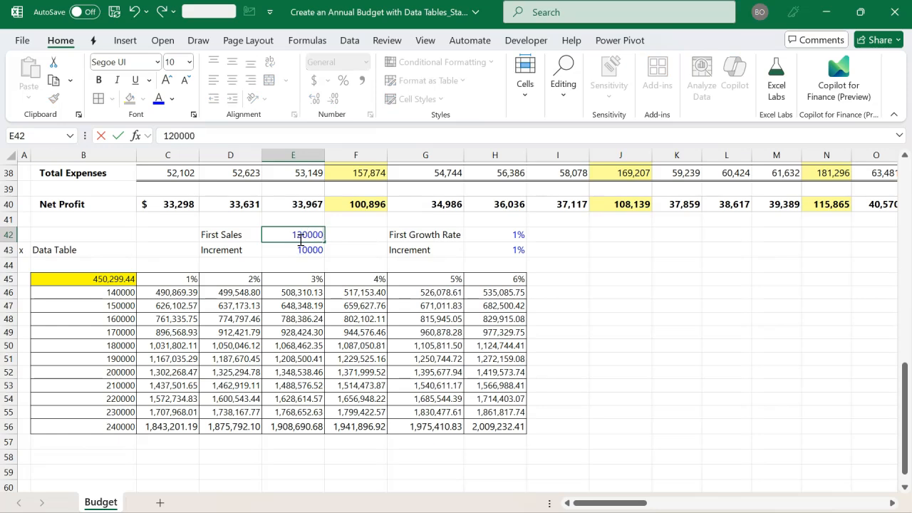
pyautogui.press('Return')
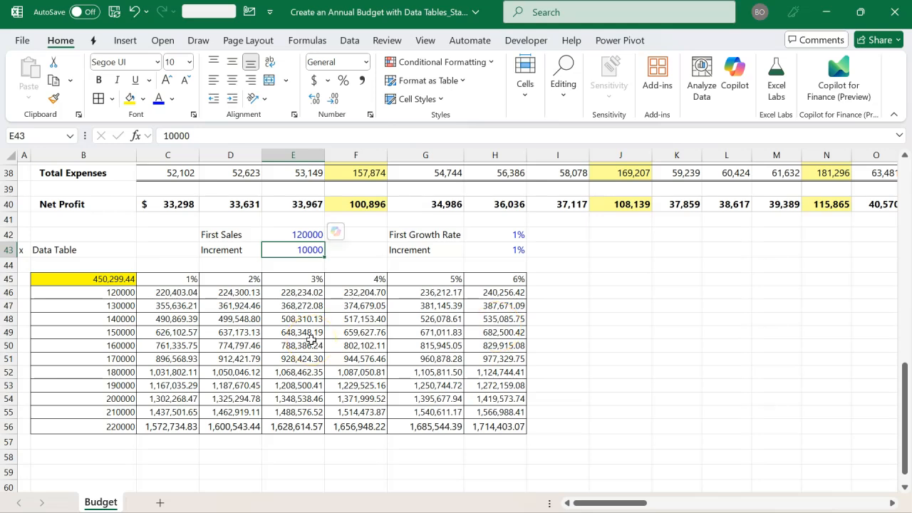
# Step: Start a formula-based conditional formatting rule for the data table results C46:H56 with the formula =C46>500000
pyautogui.moveTo(171, 292); pyautogui.dragTo(513, 425)
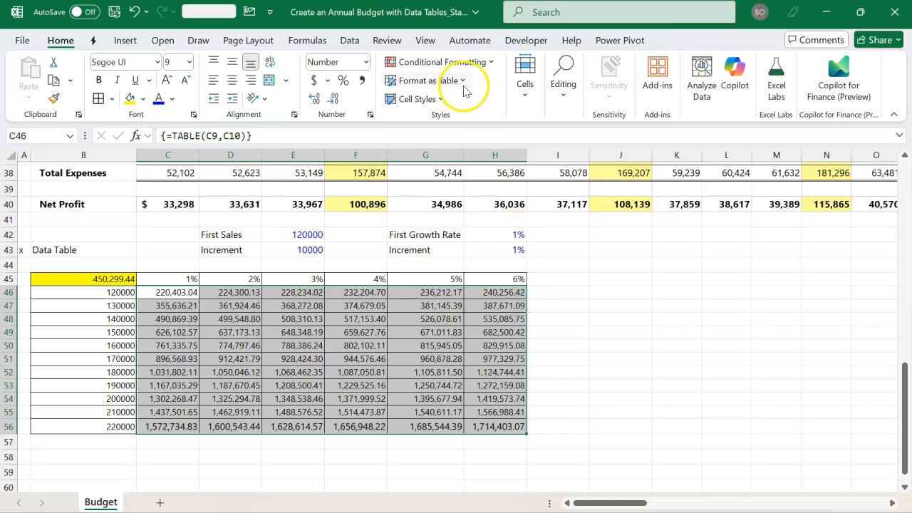
pyautogui.click(490, 62)
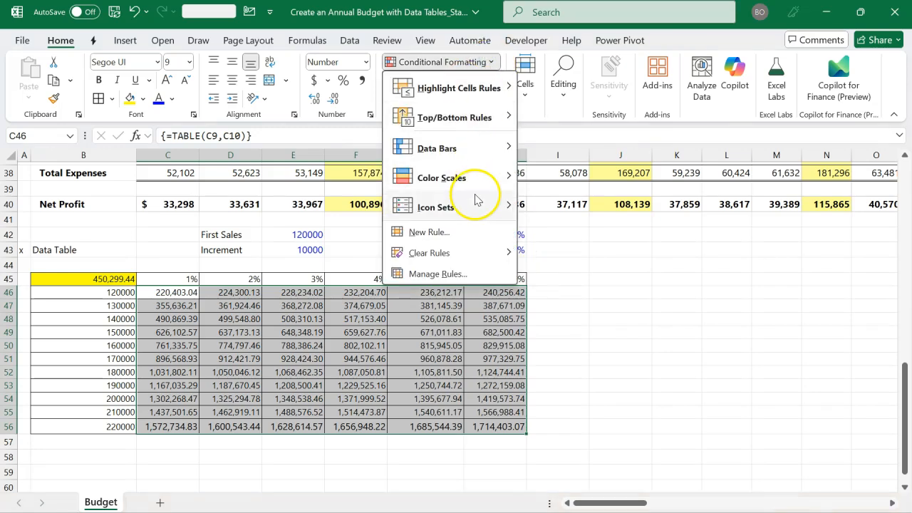
pyautogui.click(475, 233)
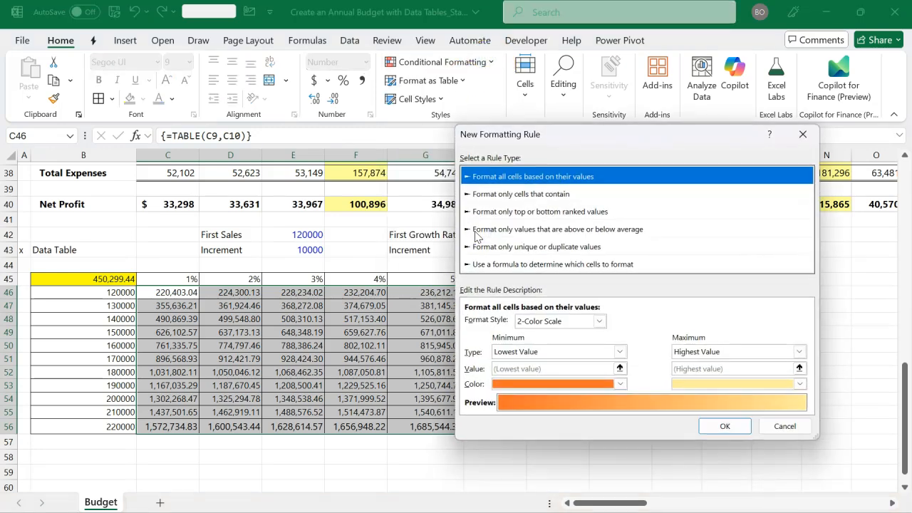
pyautogui.click(568, 265)
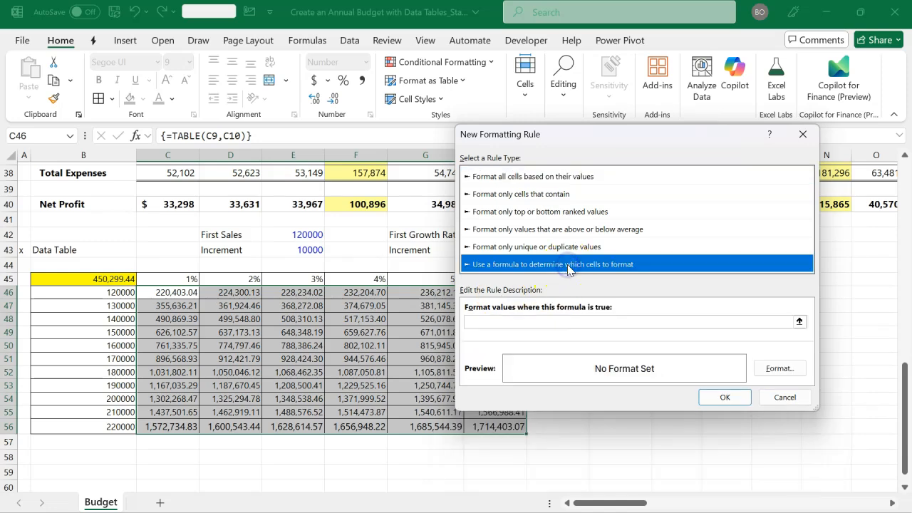
pyautogui.click(799, 321)
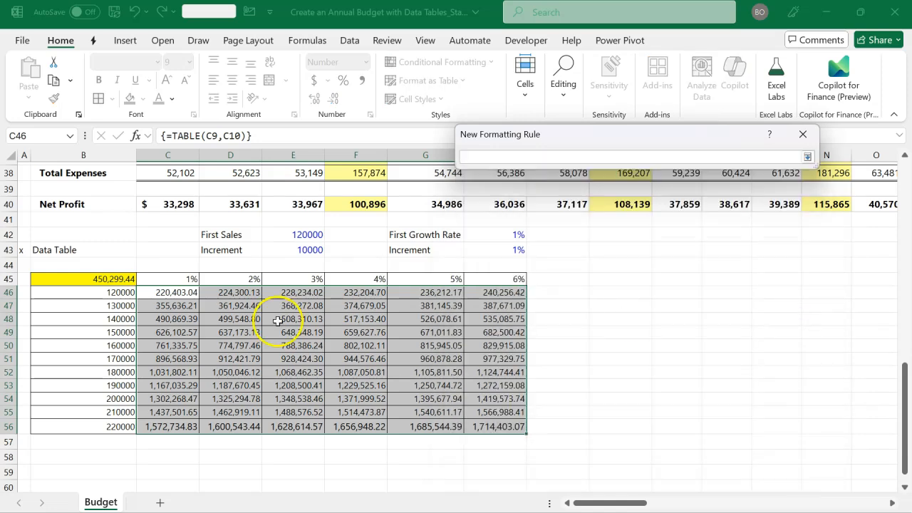
pyautogui.click(174, 294)
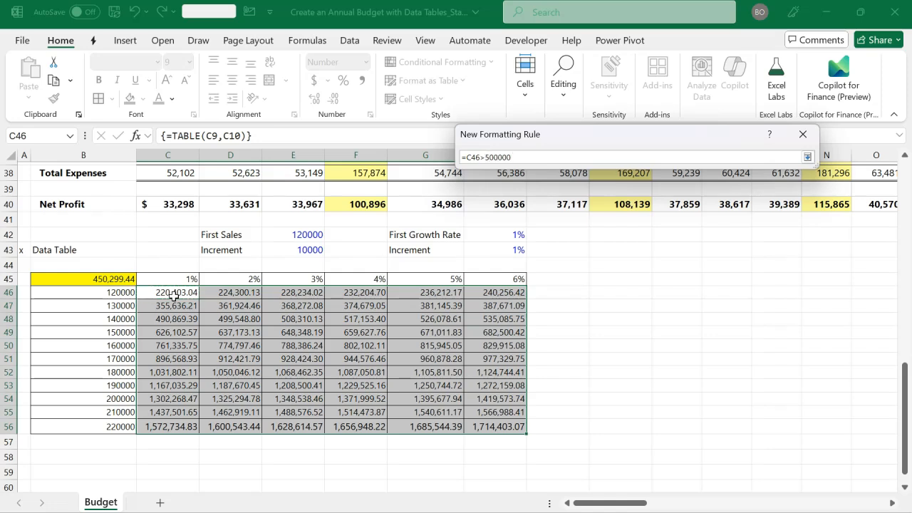
pyautogui.click(808, 159)
# Step: Give the conditional formatting rule a light green fill and apply it to the data table results
pyautogui.click(761, 369)
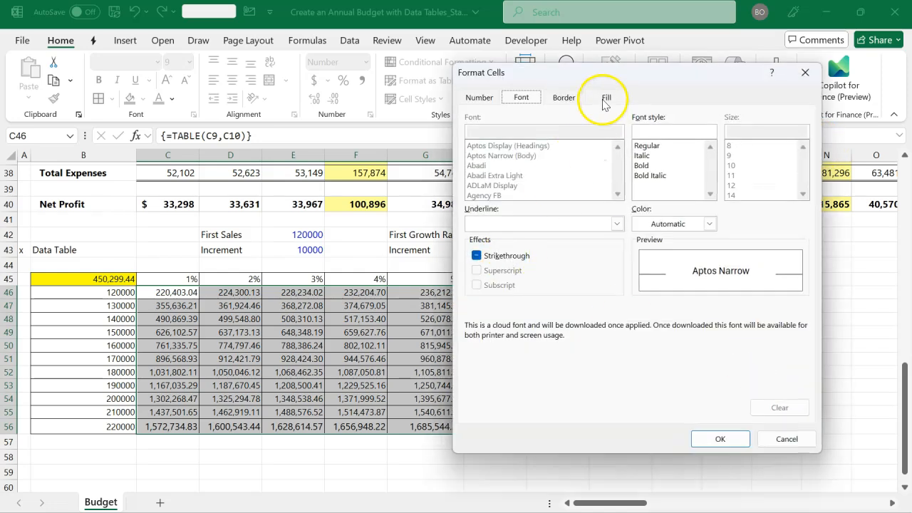
pyautogui.click(605, 99)
pyautogui.click(593, 177)
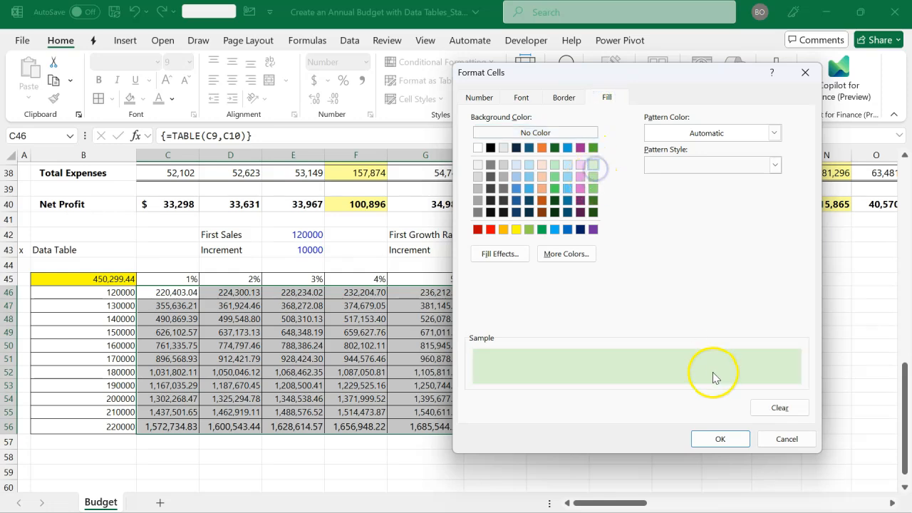
pyautogui.click(719, 438)
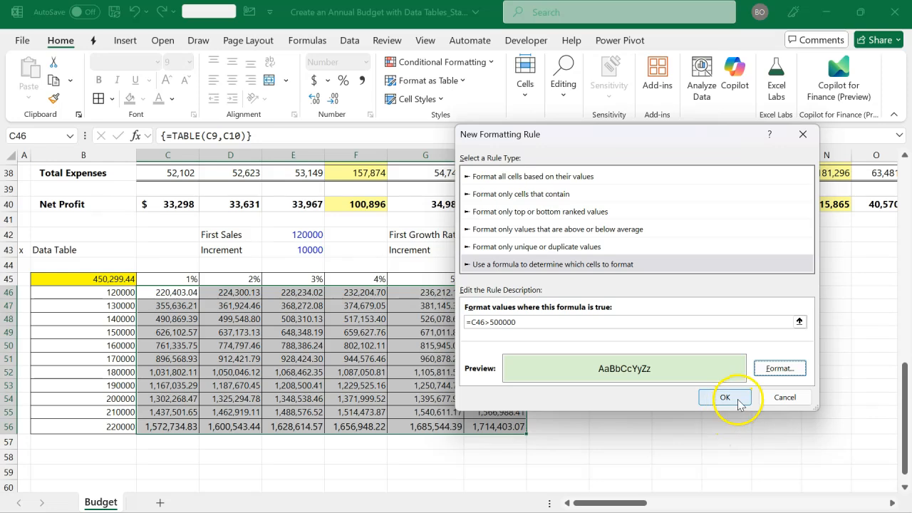
pyautogui.click(730, 398)
pyautogui.click(374, 386)
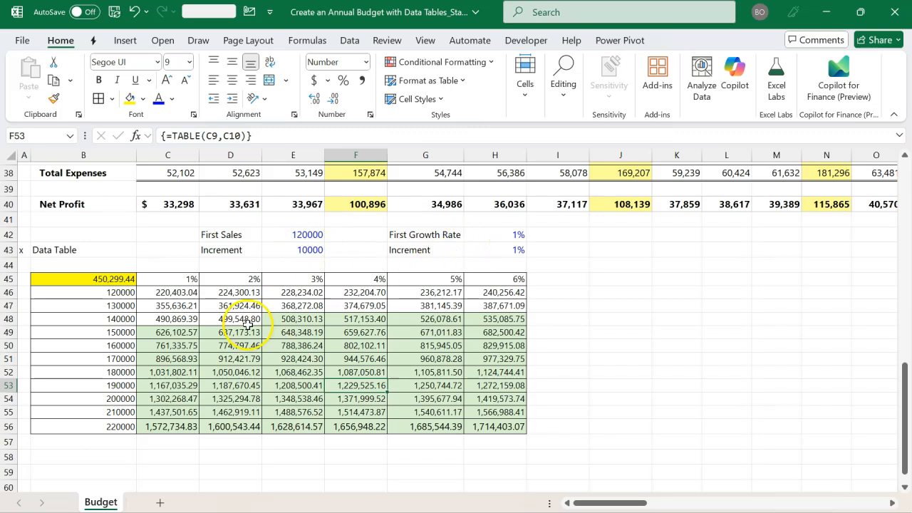
# Step: Set the First Sales value in E42 to 130000
pyautogui.moveTo(238, 319); pyautogui.dragTo(423, 302)
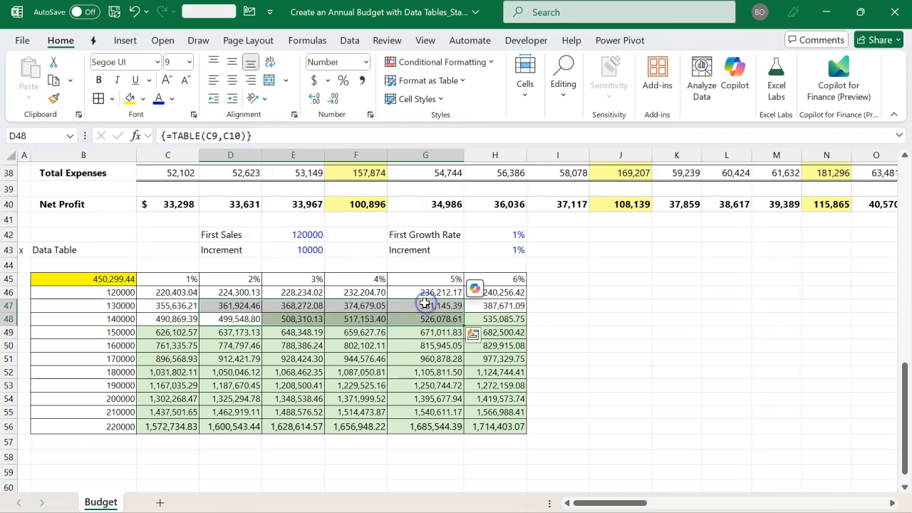
pyautogui.click(301, 235)
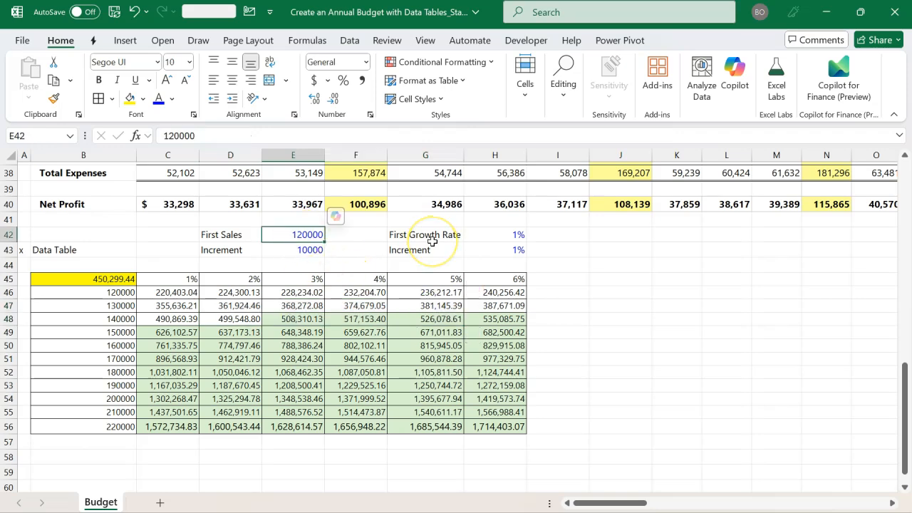
pyautogui.write('13')
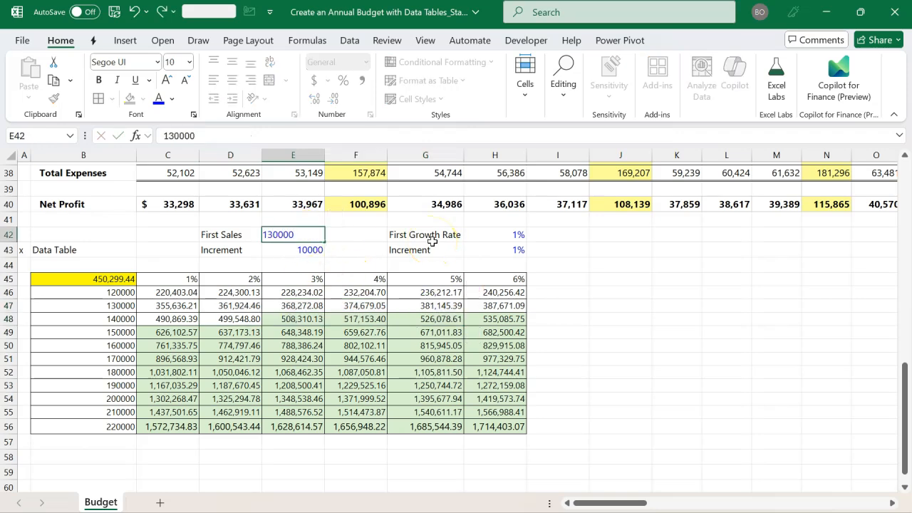
pyautogui.press('Return')
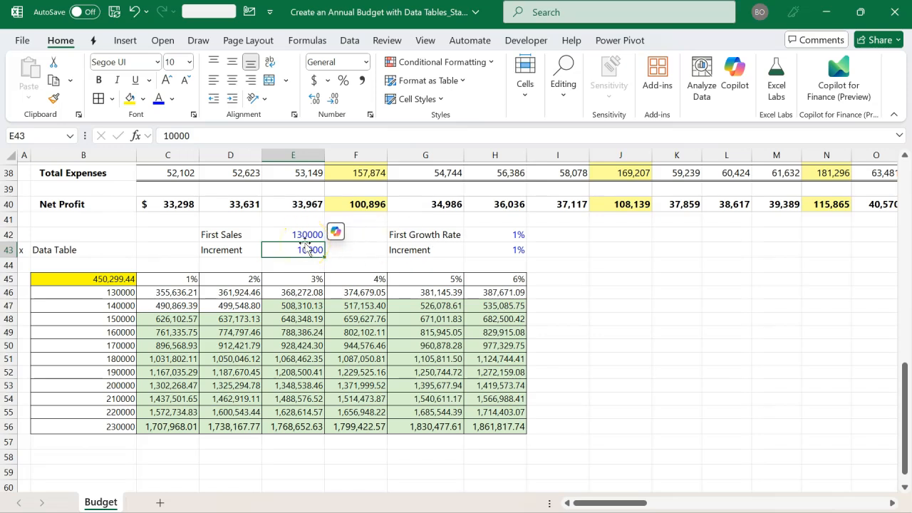
# Step: Review the 2025 budget projections alongside the data table, checking the First Growth Rate input and the first sales formula in B46
pyautogui.click(486, 237)
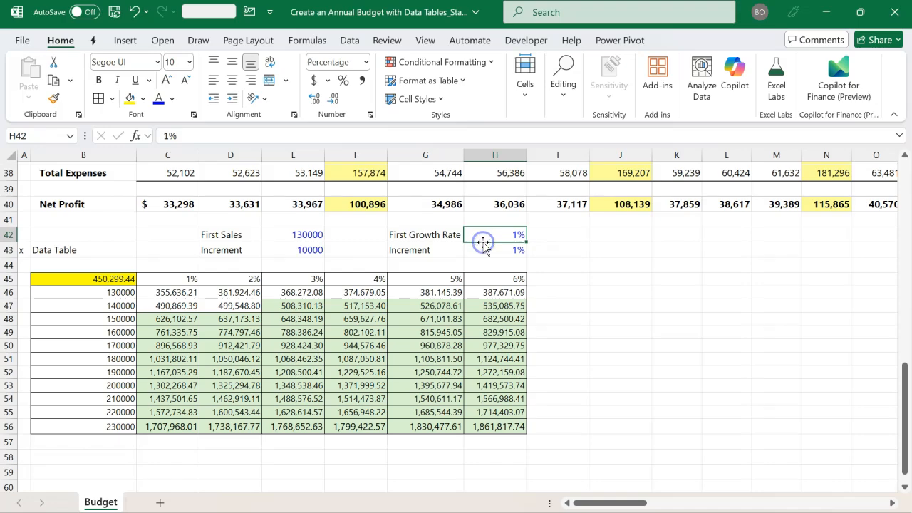
pyautogui.scroll(6, 469, 305)
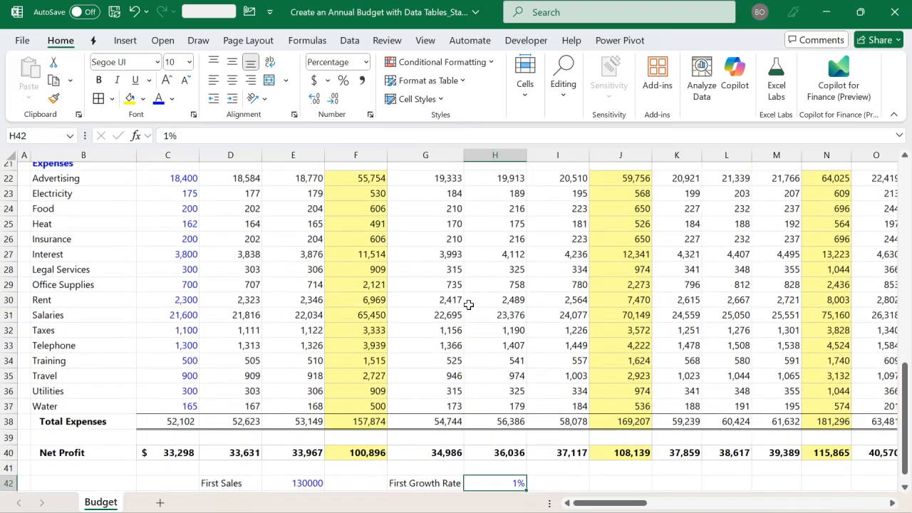
pyautogui.scroll(7, 469, 305)
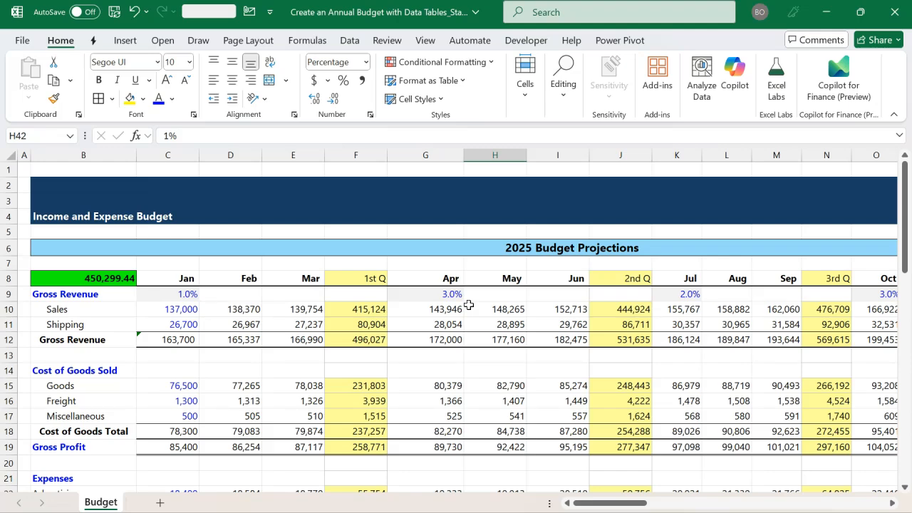
pyautogui.scroll(-10, 450, 338)
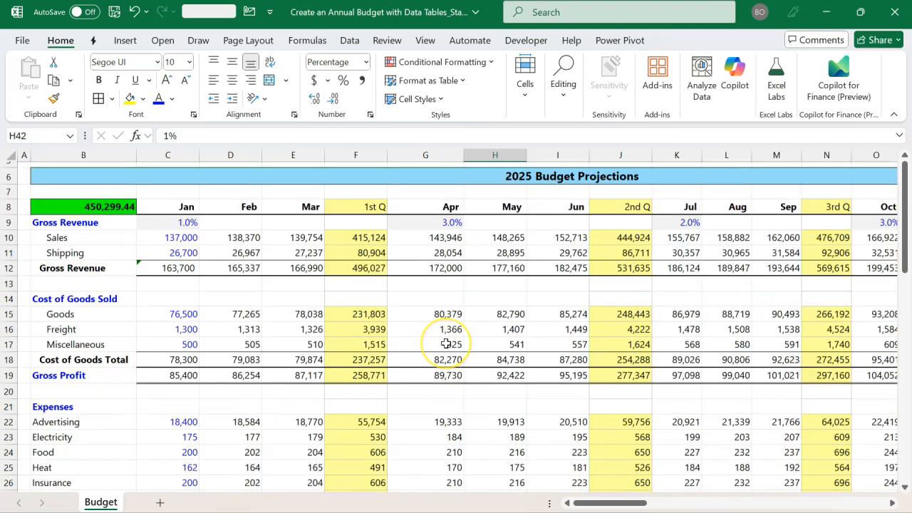
pyautogui.scroll(-3, 446, 344)
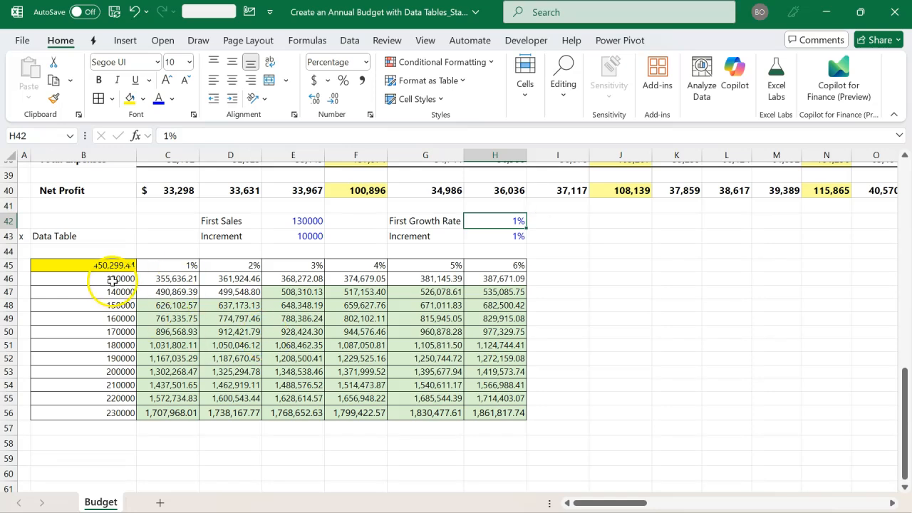
pyautogui.click(113, 279)
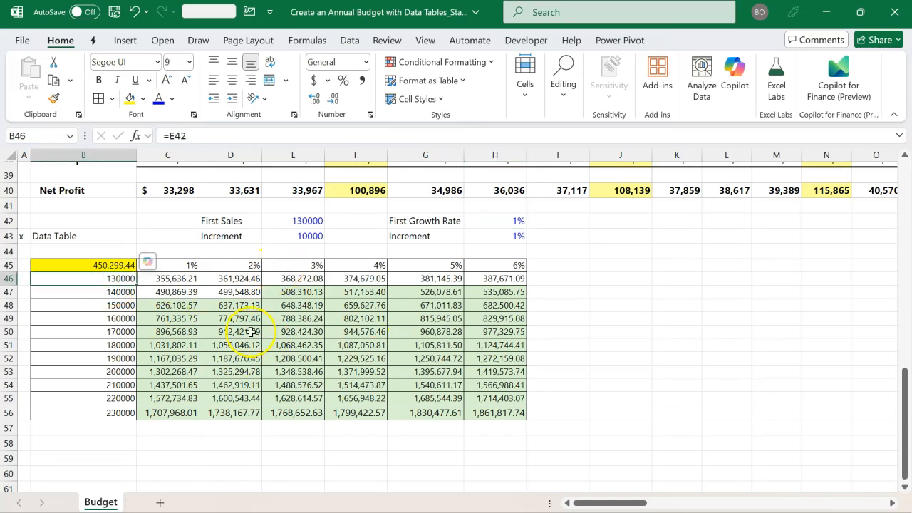
pyautogui.scroll(6, 363, 321)
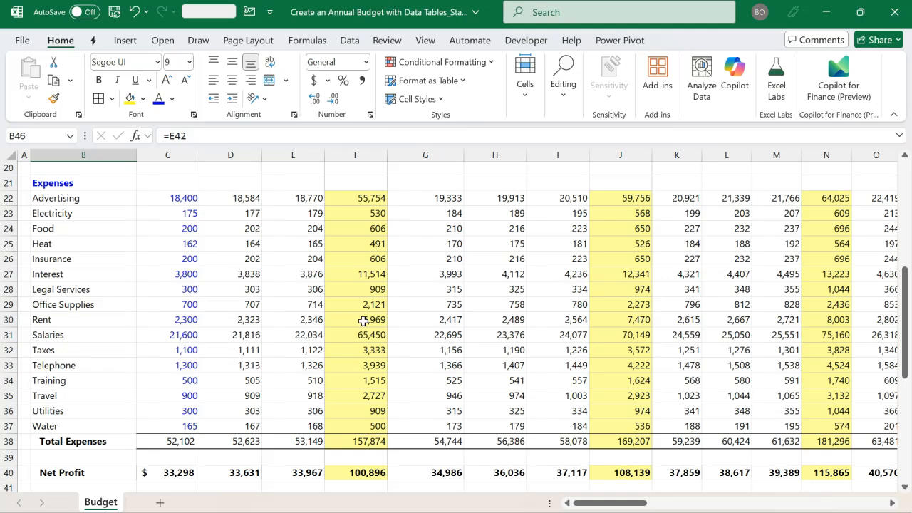
pyautogui.scroll(4, 364, 321)
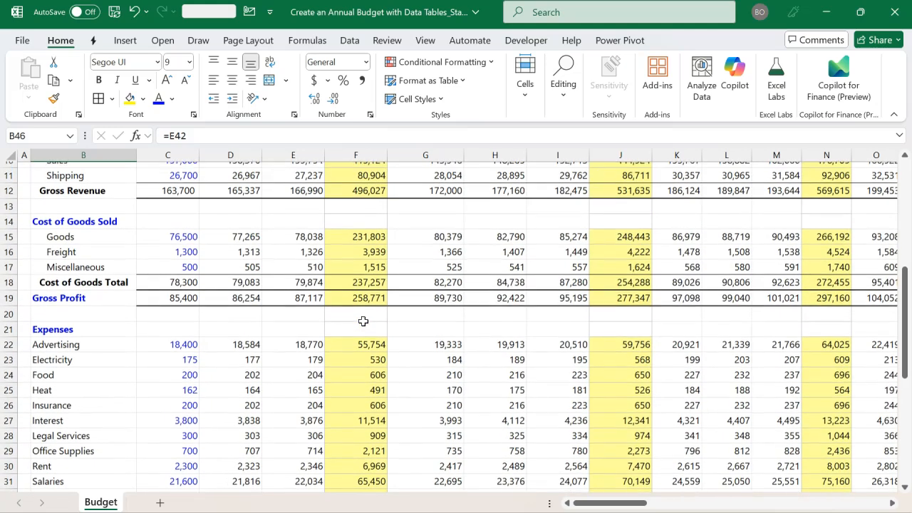